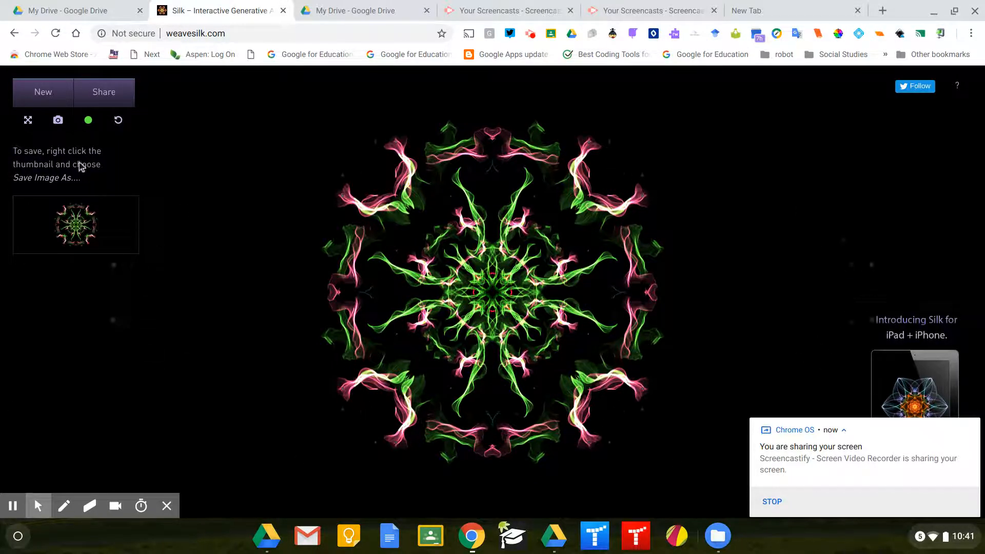
Step: Create a picture thumbnail of the Silk drawing and save that image to Google Drive
click(59, 121)
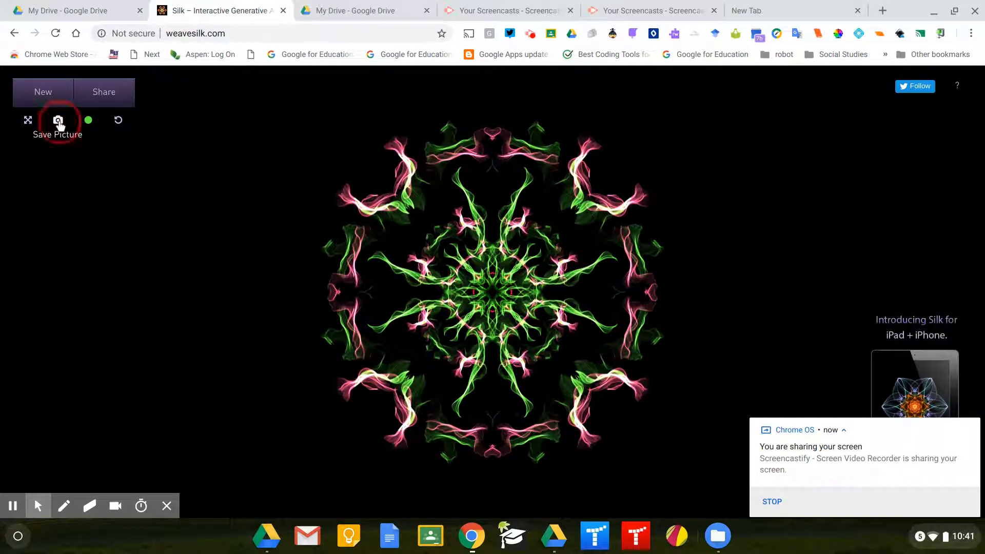
click(58, 122)
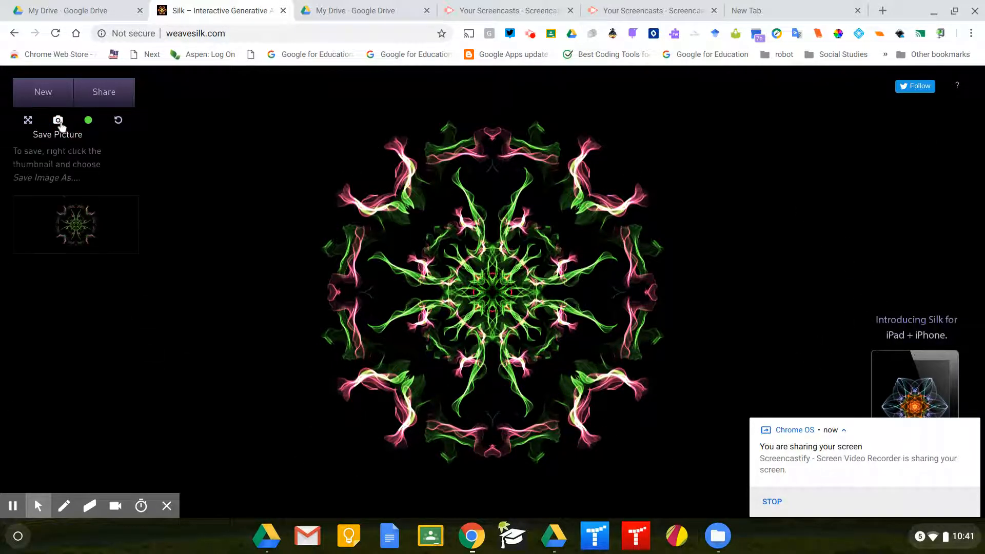
right_click(77, 228)
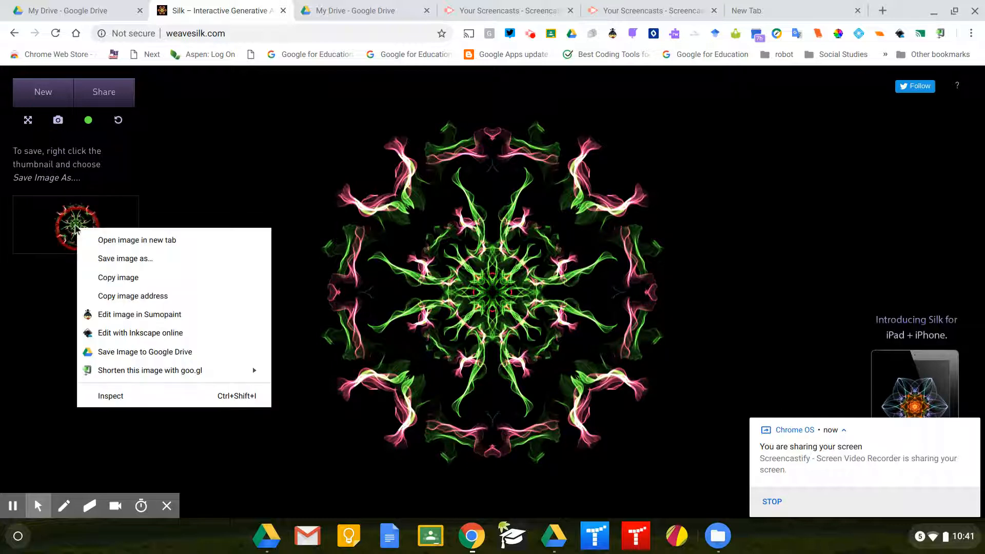
click(110, 356)
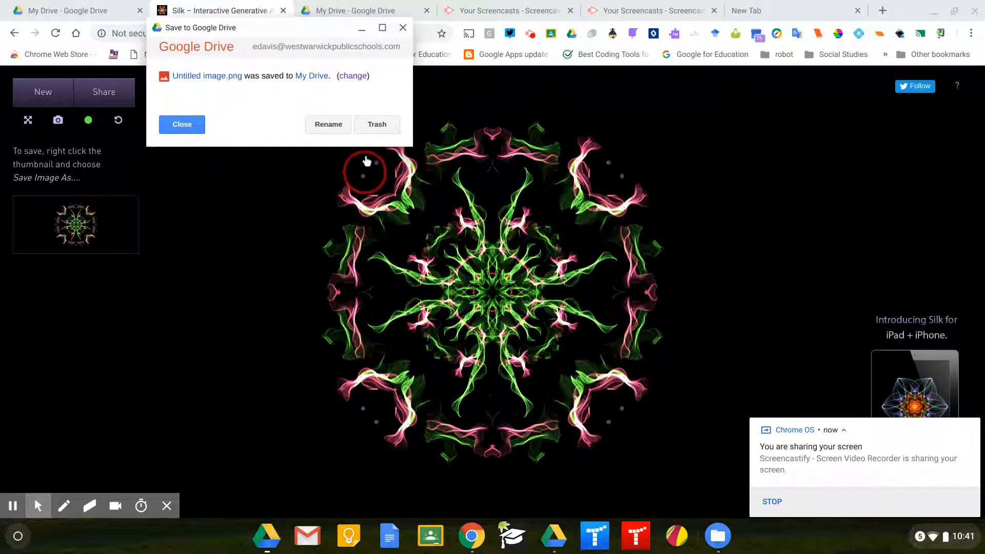
Step: Rename the image saved to Google Drive as per3.png and close the save window
click(318, 131)
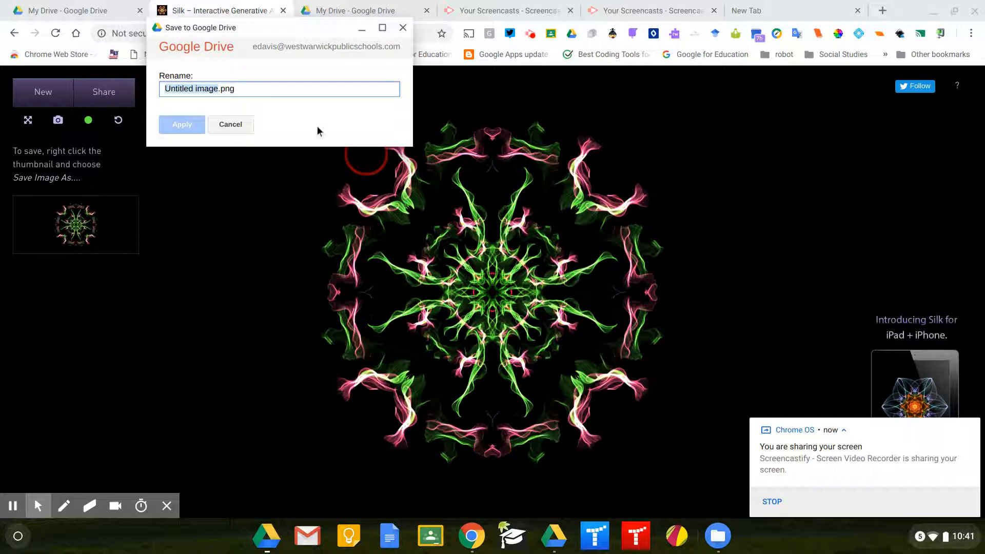
text(pe)
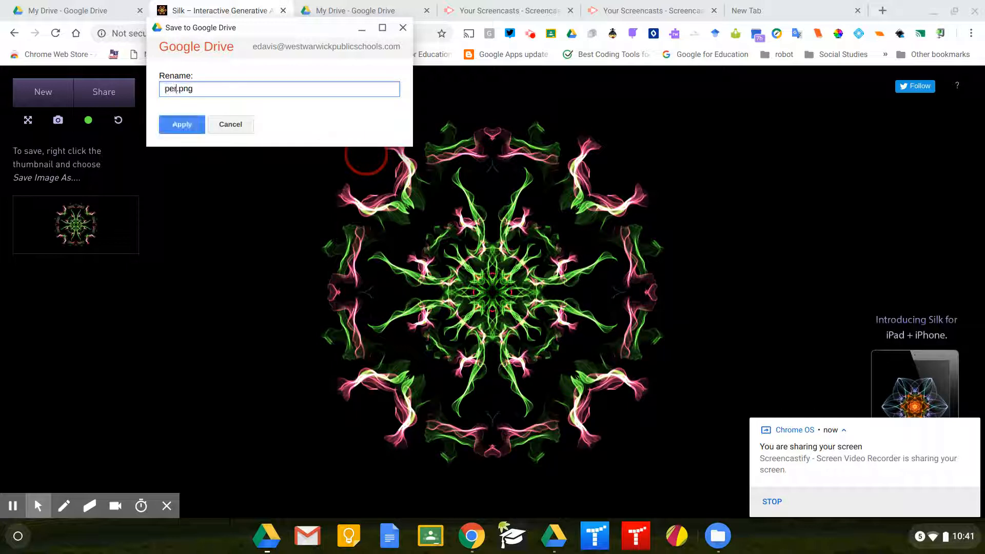
text(r3)
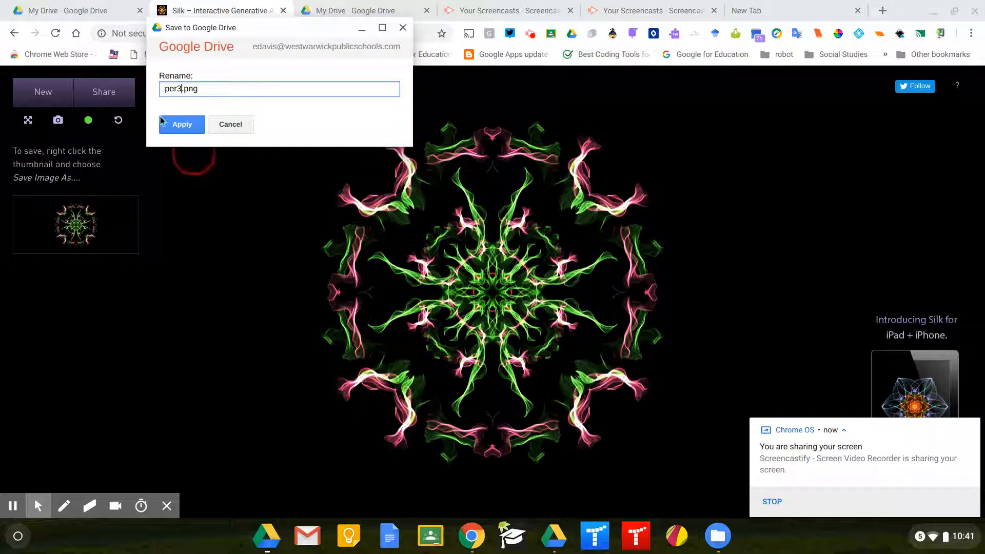
click(175, 126)
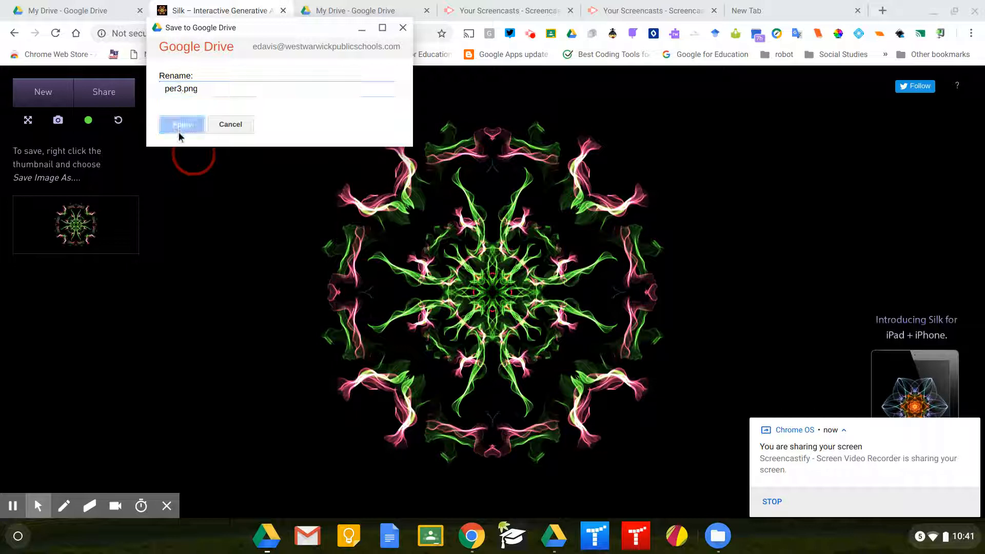
click(164, 126)
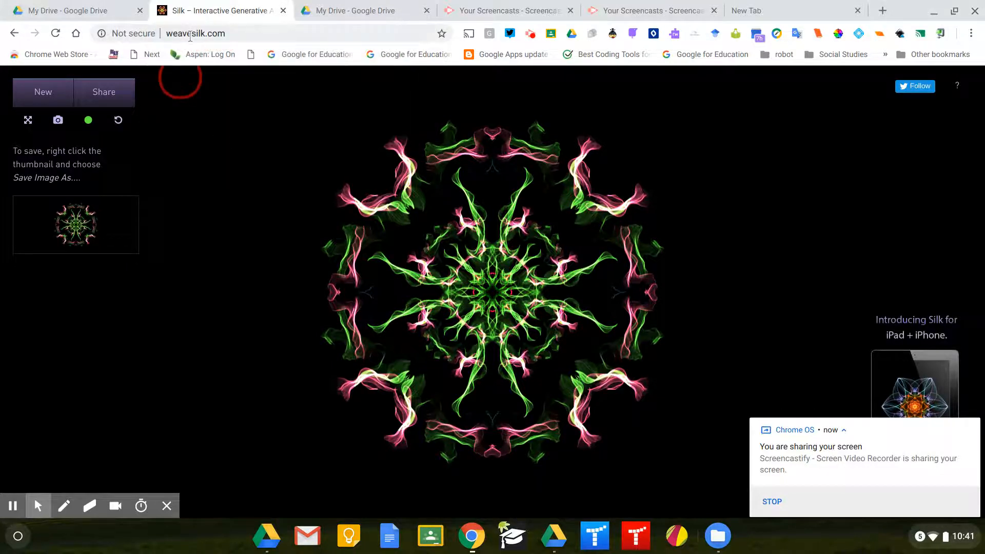
Step: Switch to Gravit Designer and create a new design 320 px wide and 450 px high
click(676, 535)
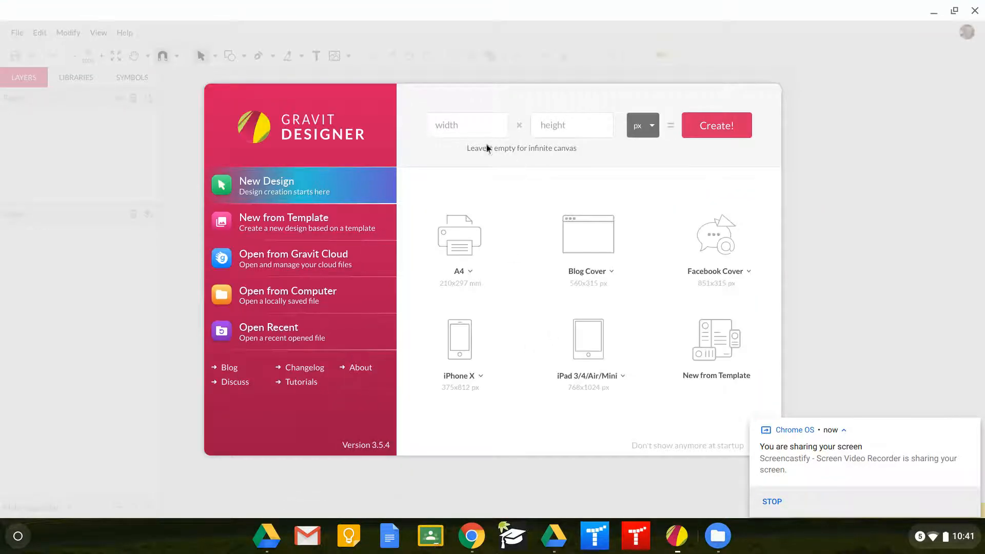
click(470, 119)
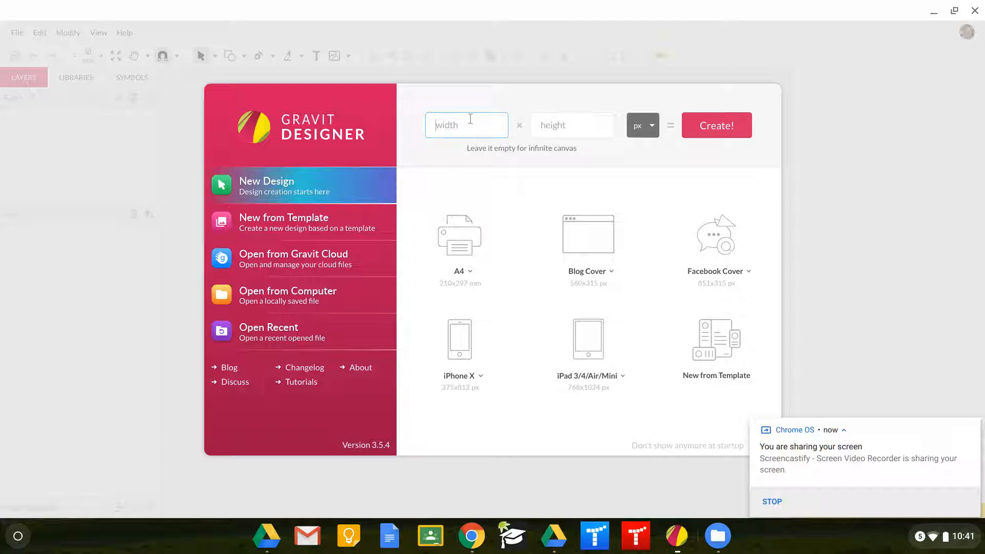
text(320)
click(552, 118)
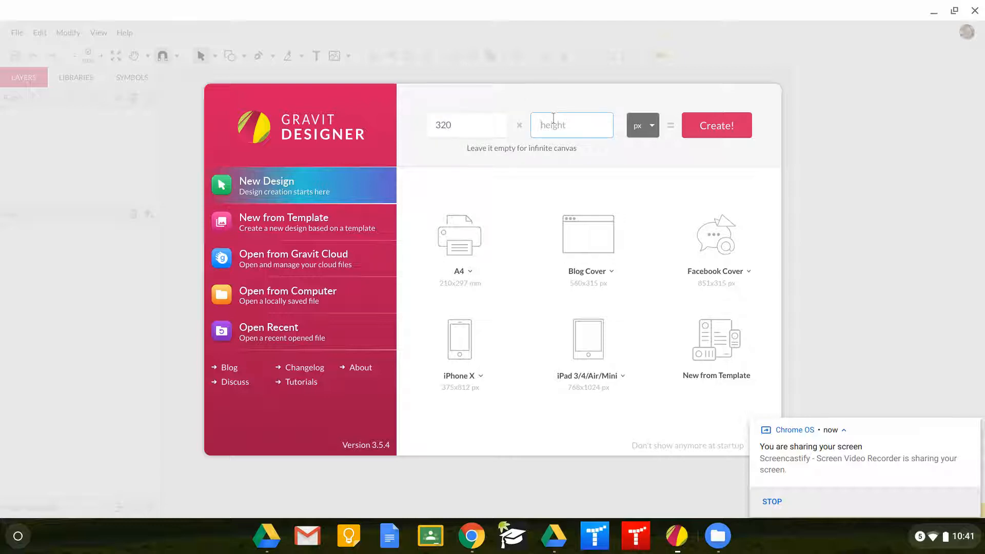
text(450)
click(704, 132)
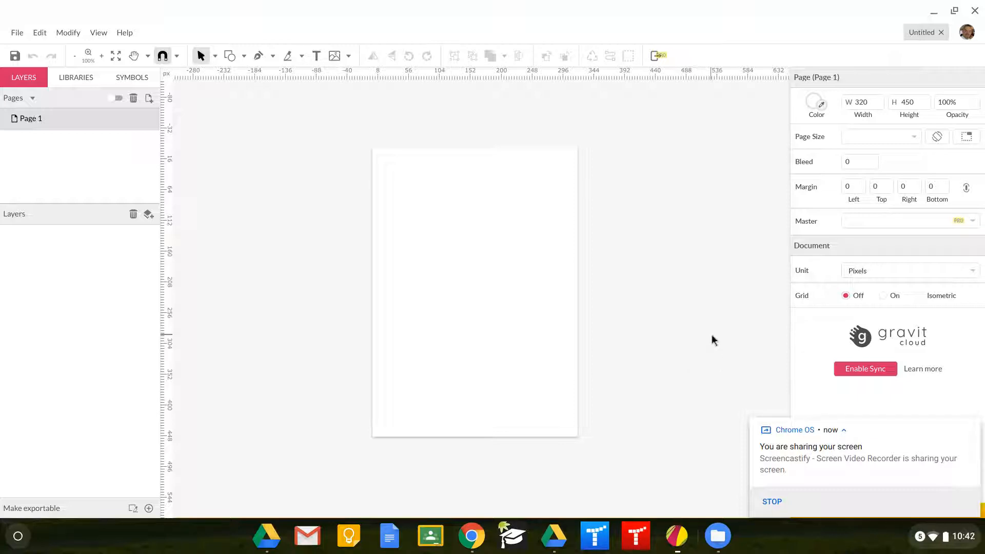
Step: Place a horizontal and a vertical guide crossing near the middle of the page
drag(501, 72, 497, 295)
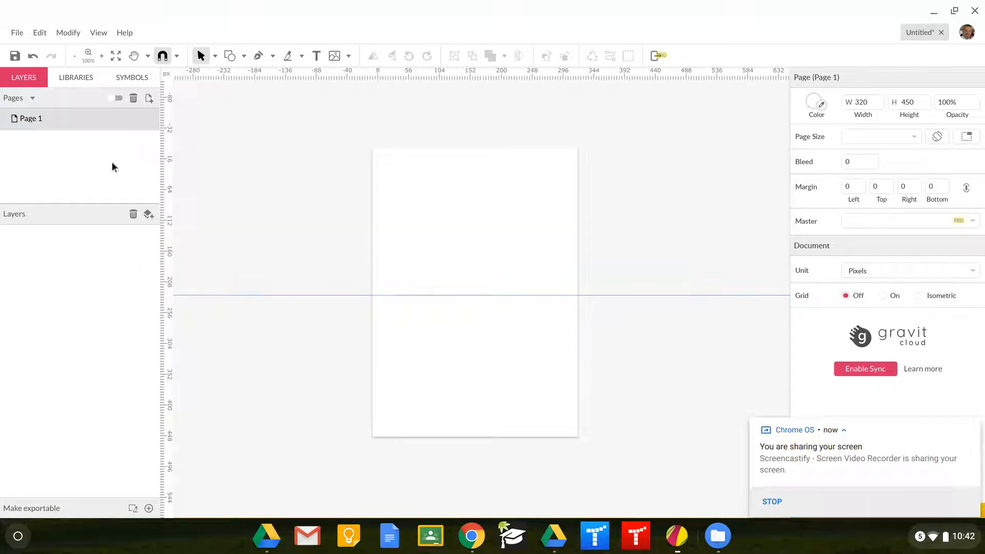
drag(168, 147, 478, 160)
Step: Import periodthreeweavesilk.png from My Drive and place it on the page
click(17, 33)
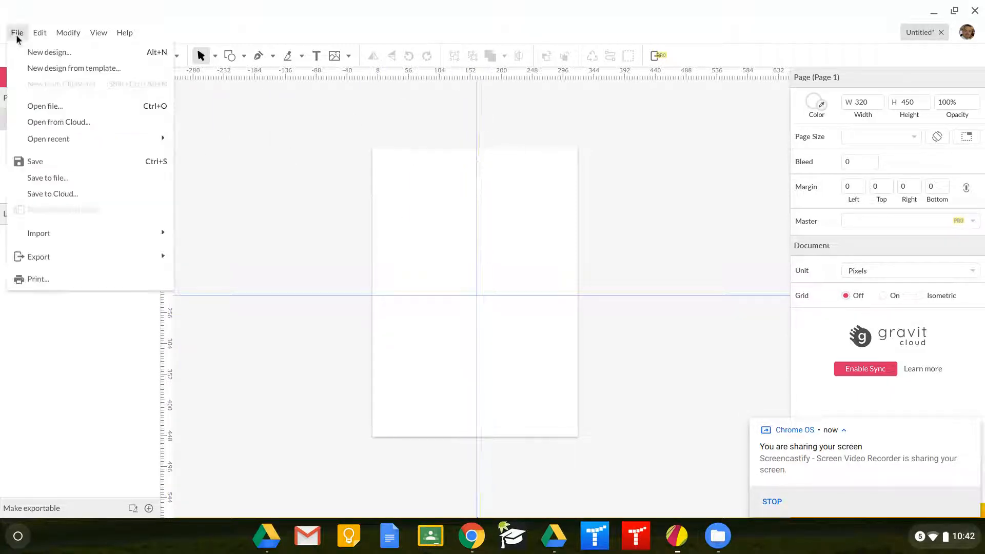
mouse_move(67, 231)
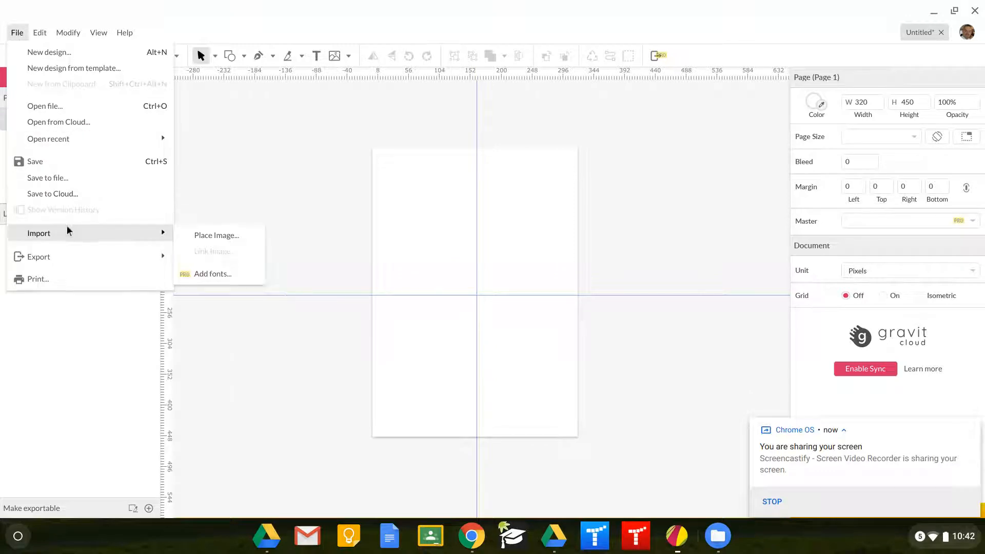
click(207, 235)
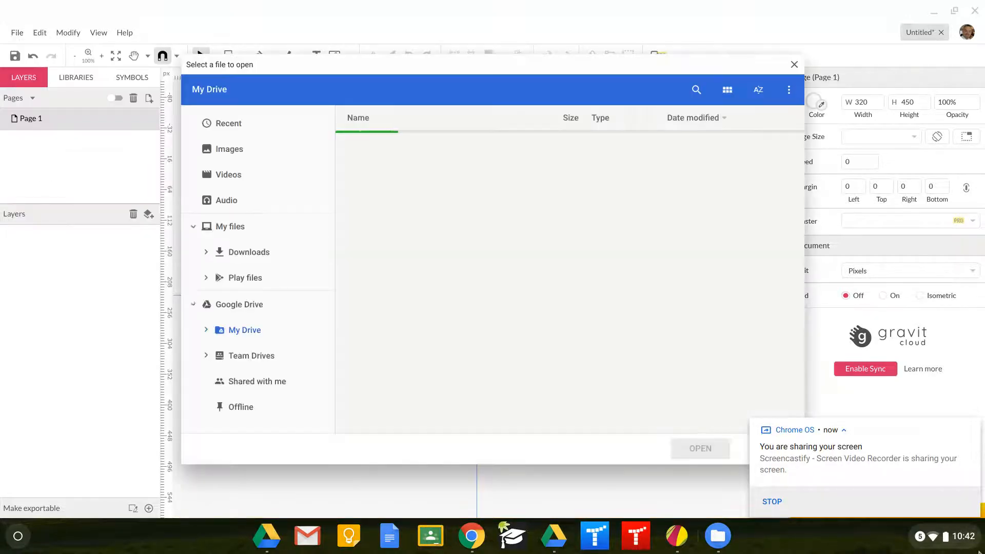
scroll(448, 338, down, 3)
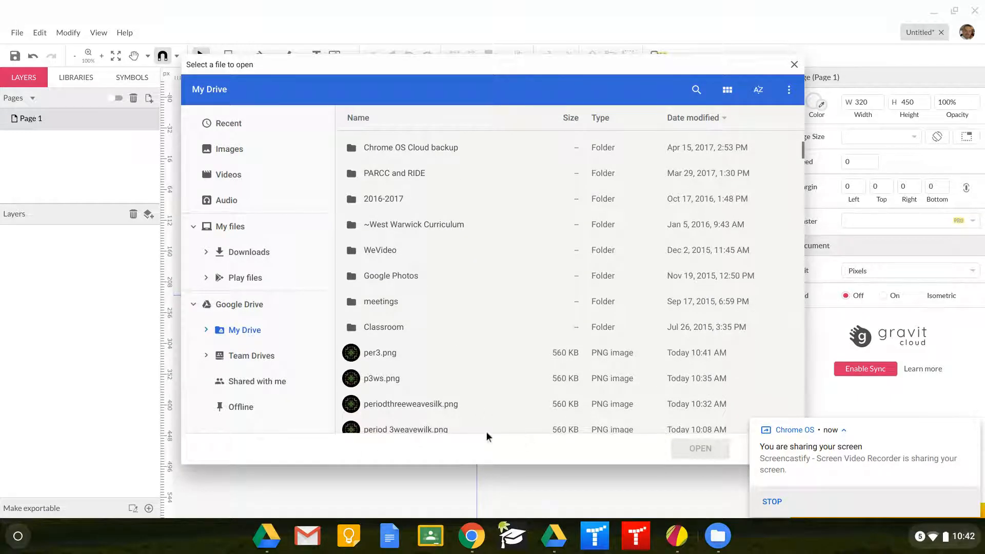
scroll(454, 380, down, 1)
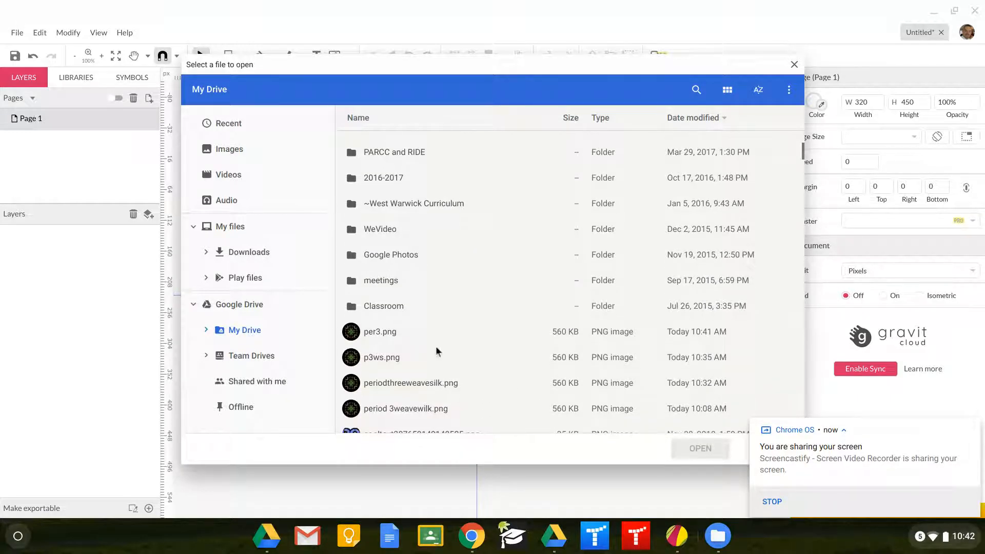
click(374, 381)
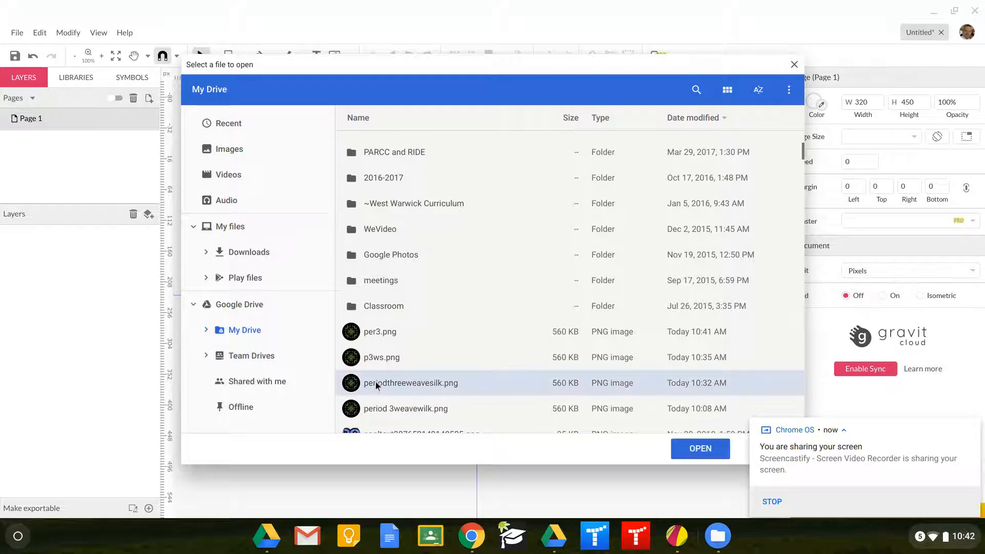
click(375, 380)
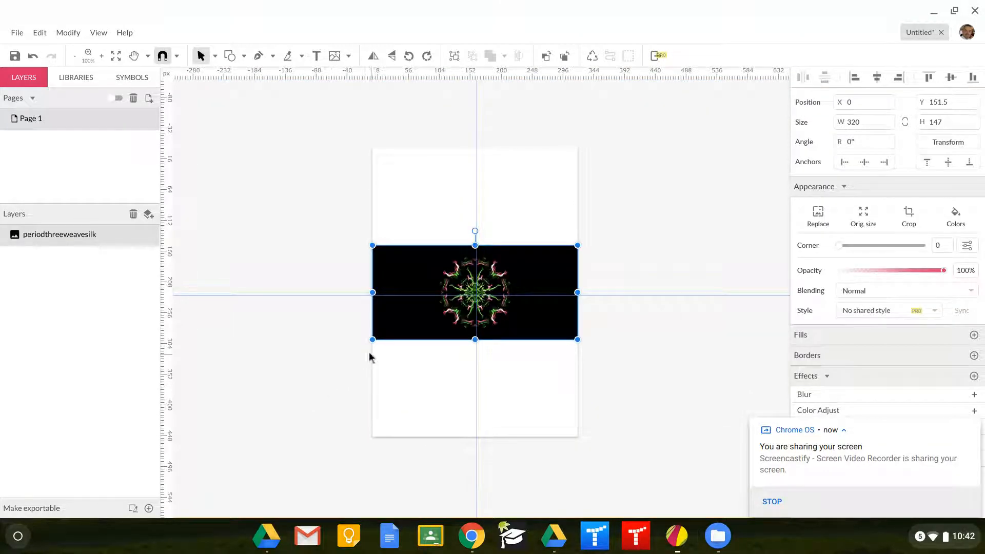
Step: Enlarge the placed image to about 494.5 × 246.2 px and move its pattern close to the crossing of the guides
drag(372, 340, 266, 401)
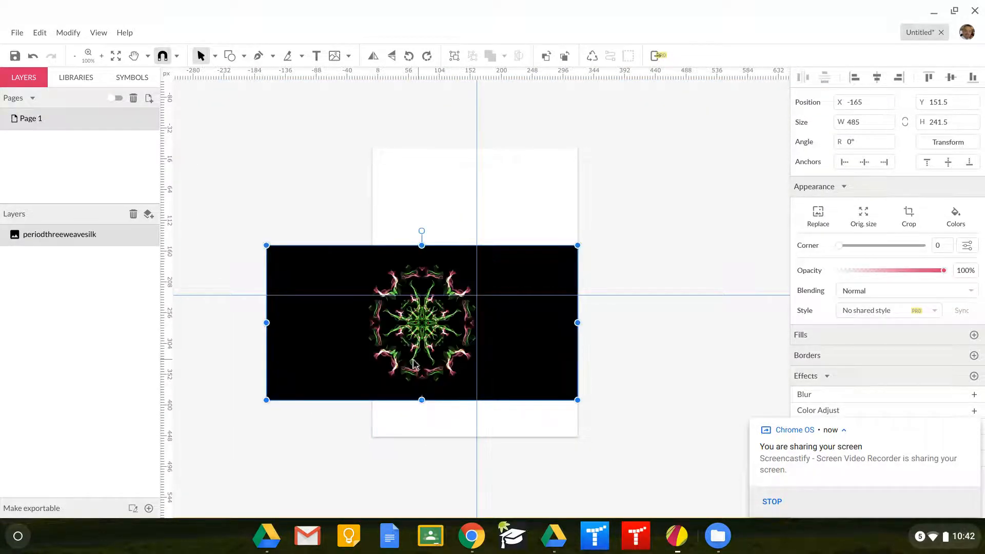
drag(402, 364, 459, 352)
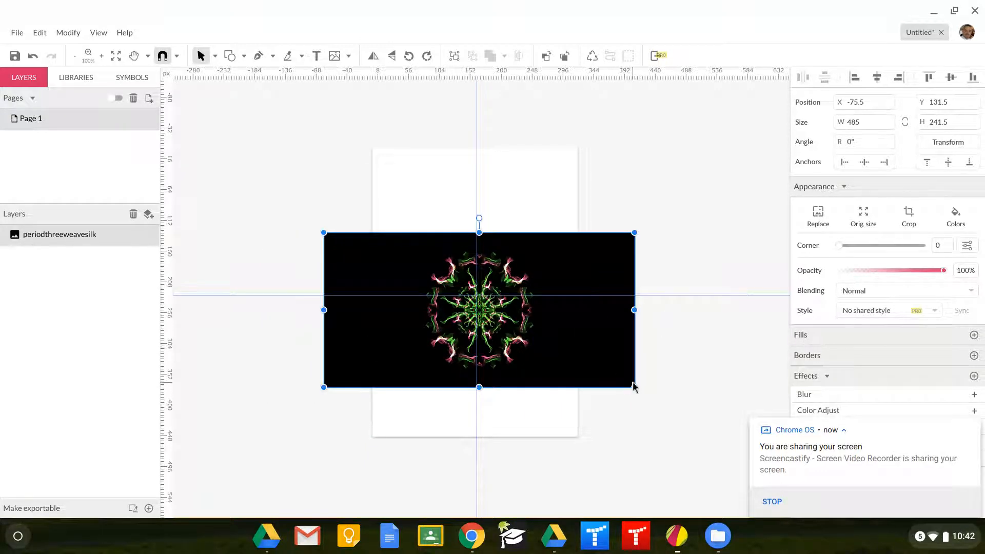
drag(635, 387, 641, 388)
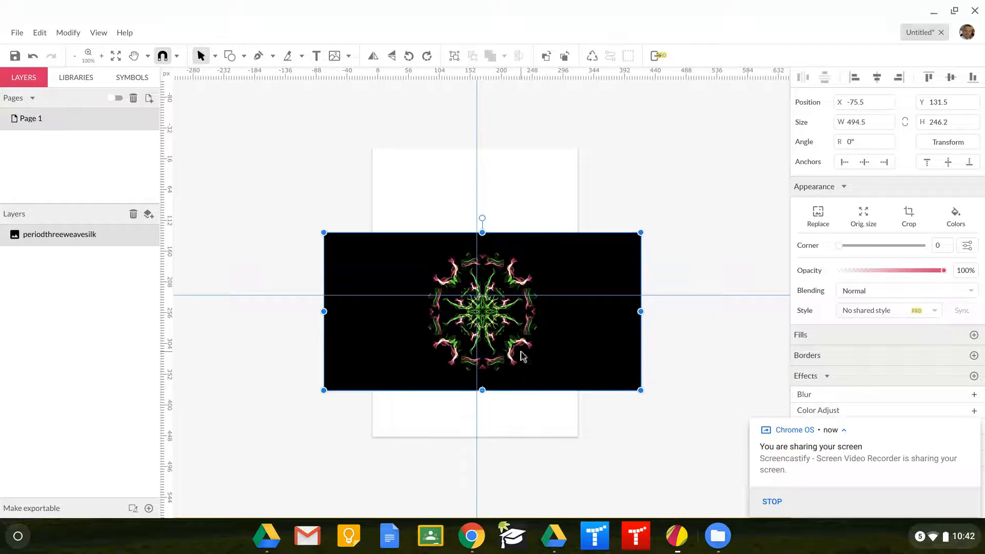
drag(525, 358, 510, 342)
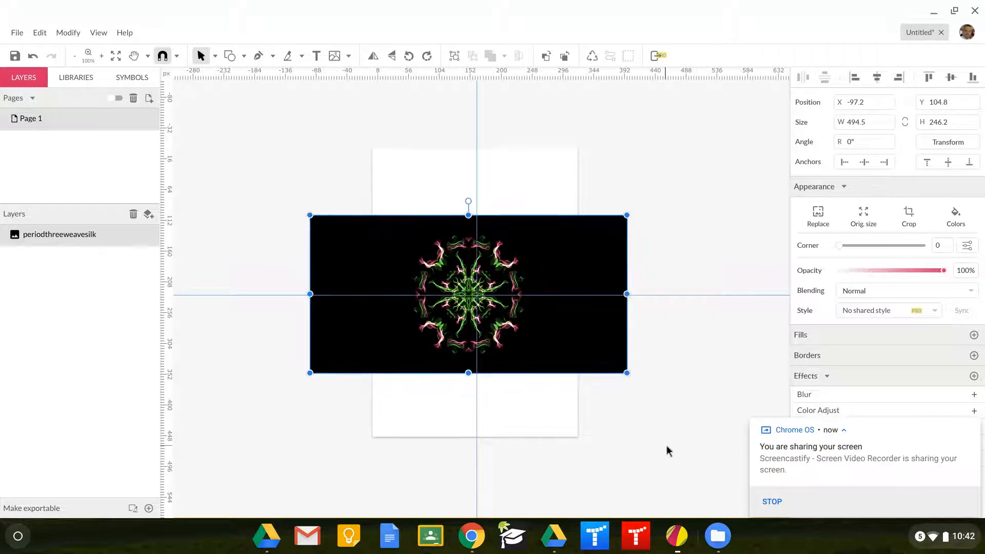
Step: Nudge the image to X -84.2, Y 106.8 so the pattern's centre sits on the crossing of the guides
key(Right)
key(Right)
key(Right)
key(Right)
key(Right)
key(Right)
key(Right)
key(Right)
key(Right)
key(Right)
key(Right)
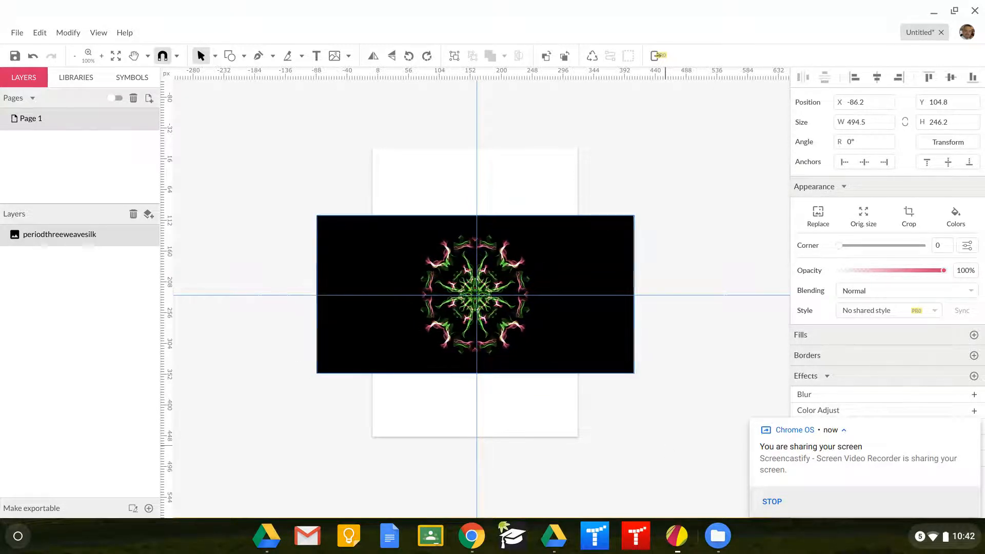
key(Right)
key(Right)
key(Right)
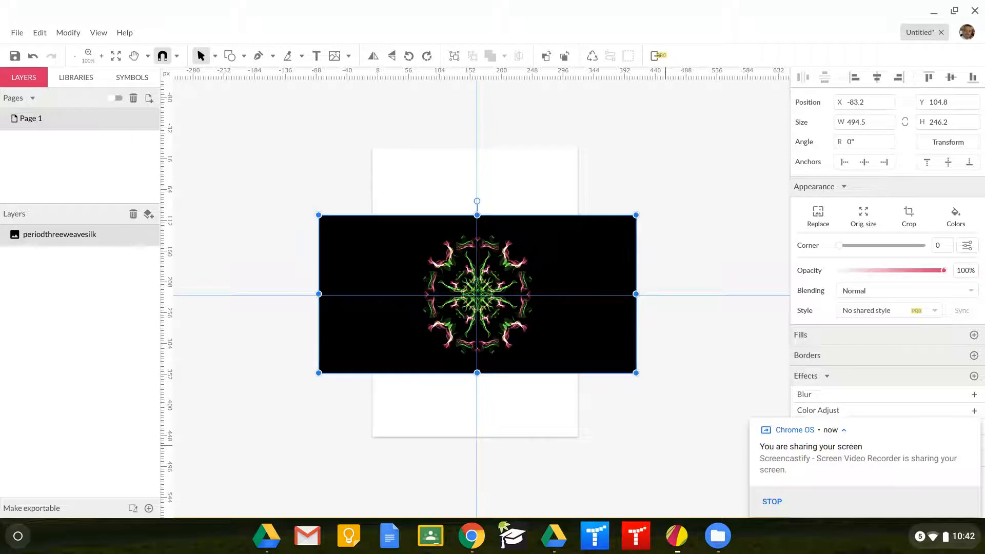
key(Left)
key(Down)
key(Down)
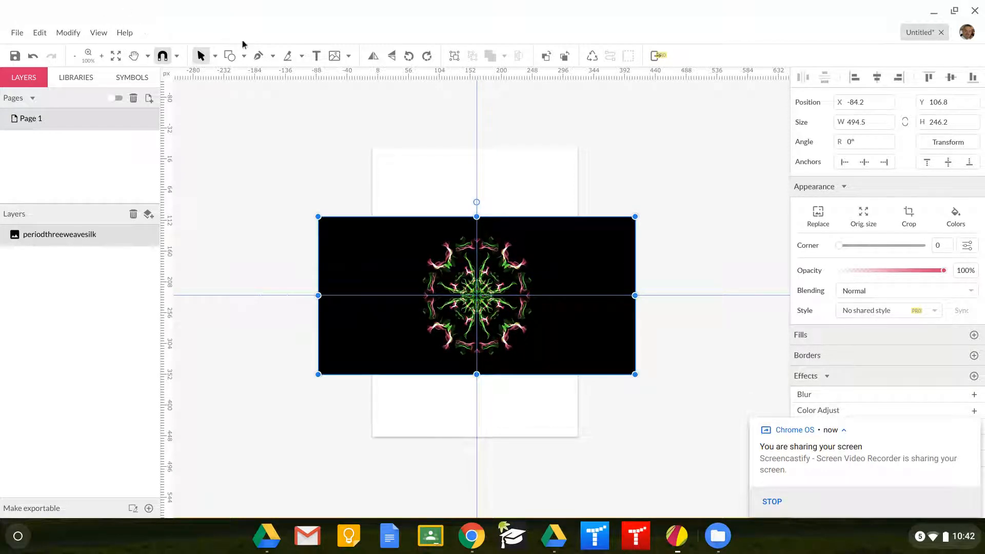
Step: Crop both sides of the image to the page edges with the Subselect tool, and deselect it
click(216, 56)
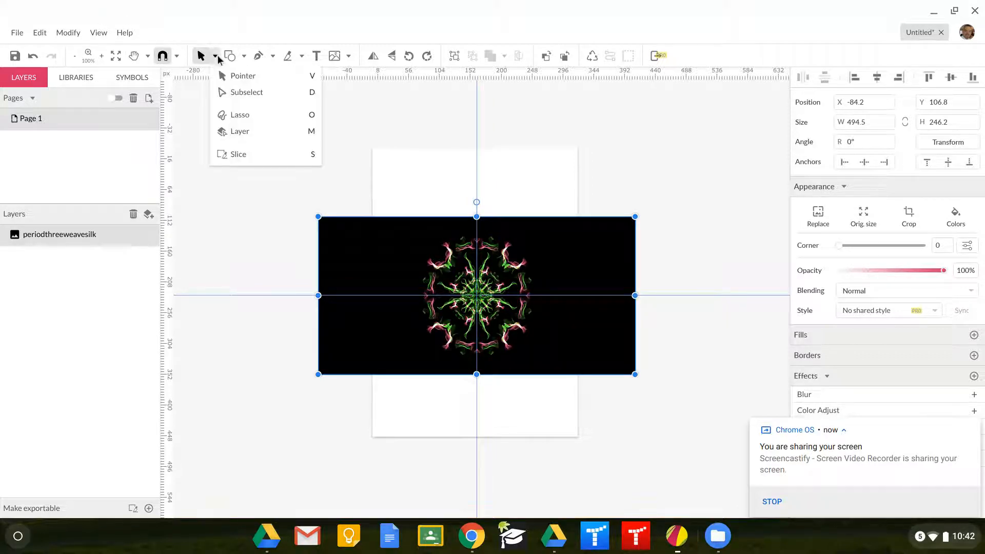
click(222, 91)
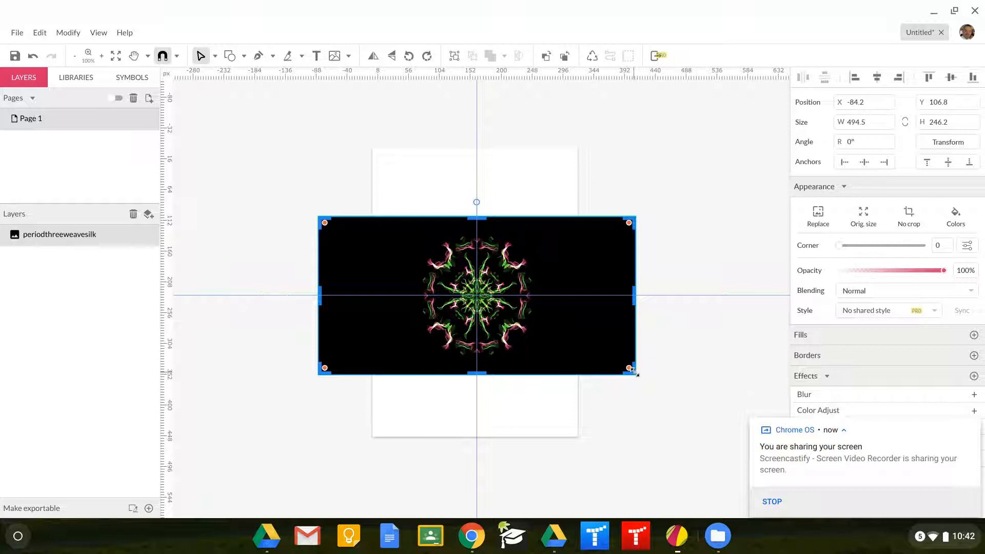
drag(635, 370, 579, 377)
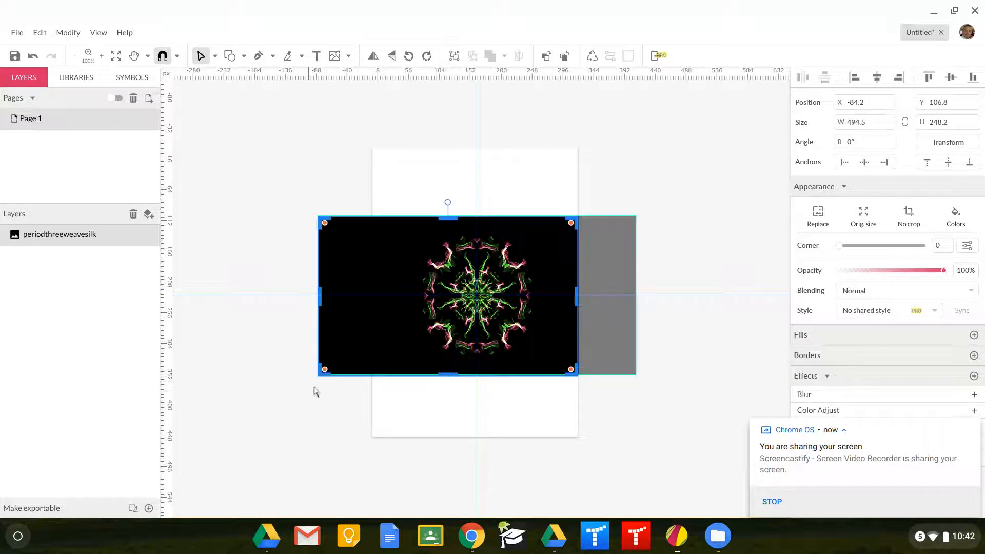
drag(319, 374, 373, 374)
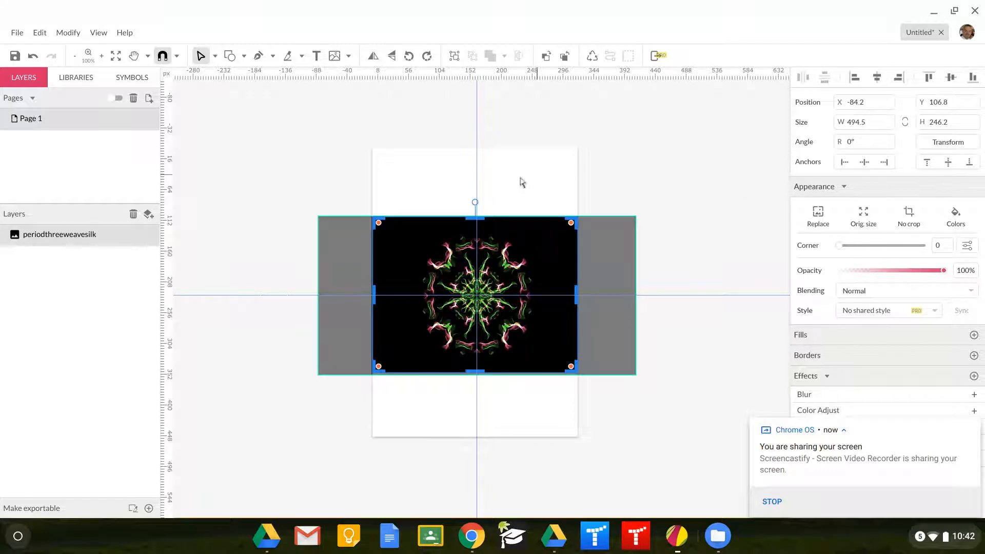
click(529, 174)
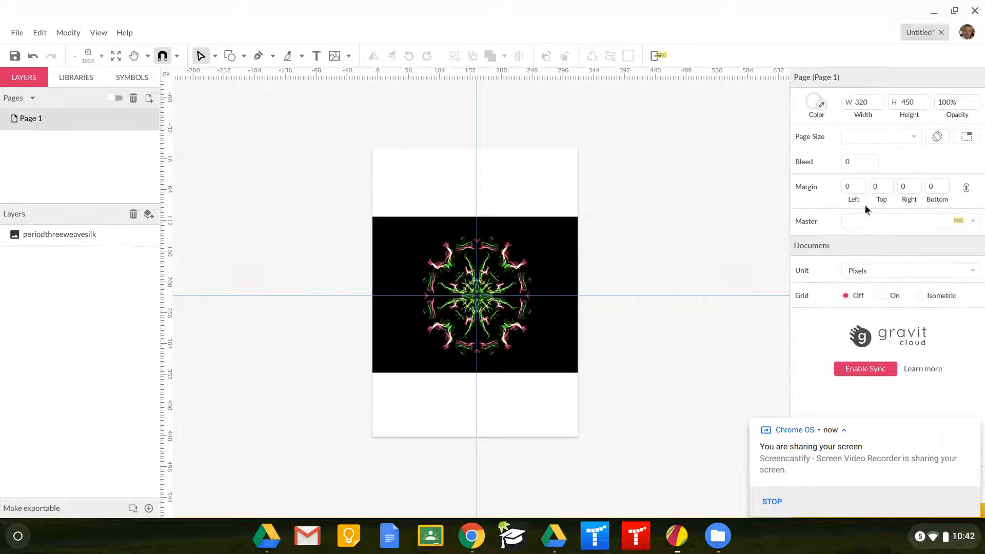
Step: Set the page colour to black (#000000)
click(816, 102)
click(812, 308)
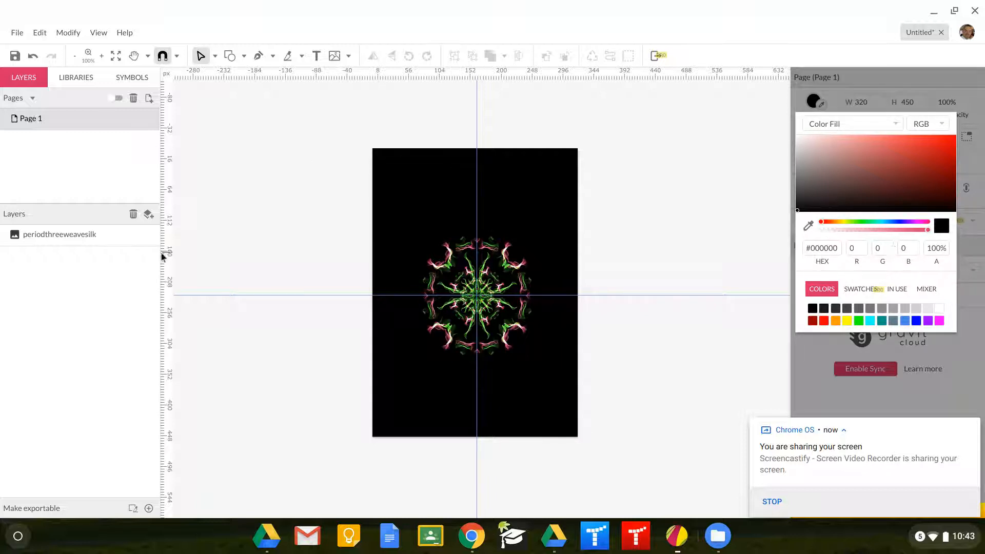
Step: Draw a 320 × 450 px rectangle covering the whole page and fill it with red (#FF0000)
click(245, 57)
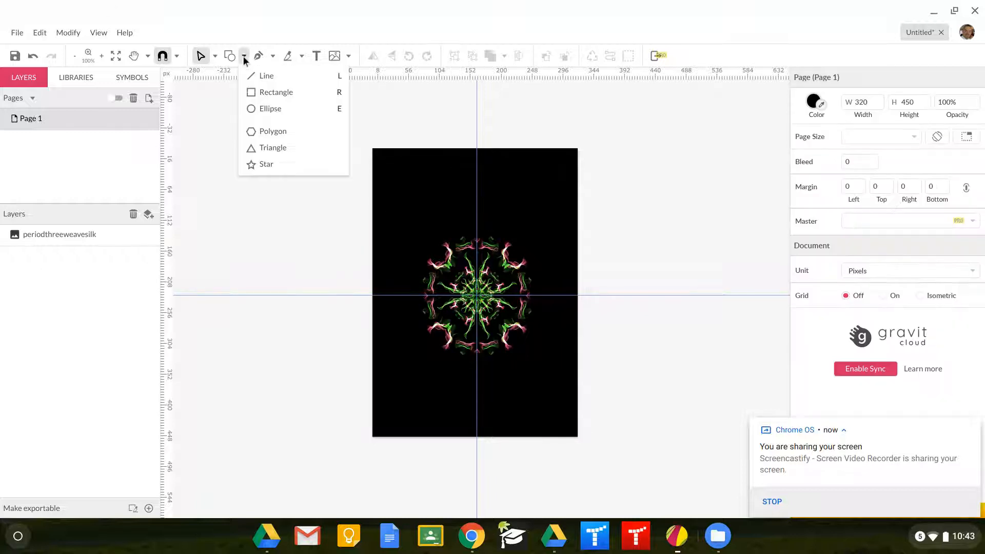
click(267, 92)
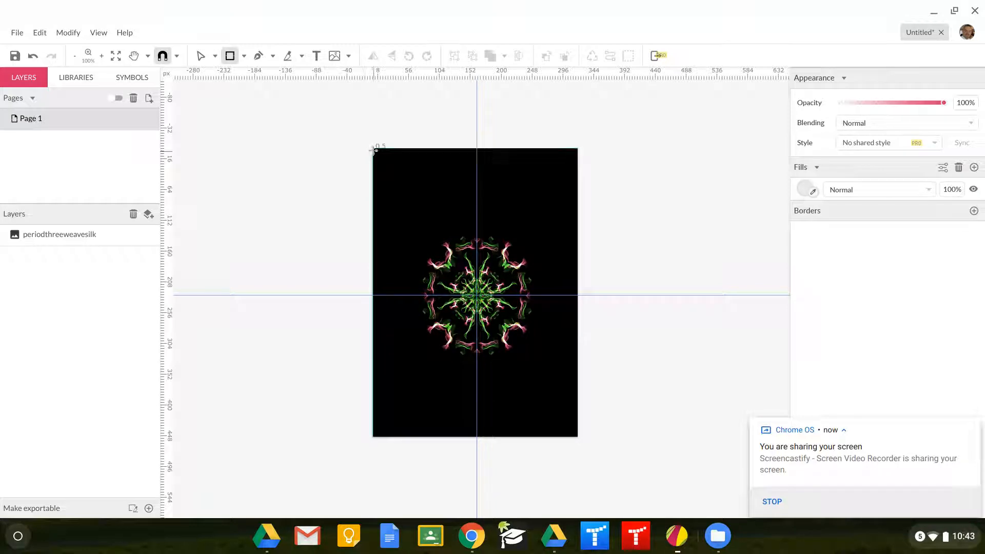
mouse_move(371, 148)
mouse_down()
mouse_move(444, 288)
mouse_move(570, 409)
mouse_move(583, 451)
mouse_move(578, 437)
mouse_up()
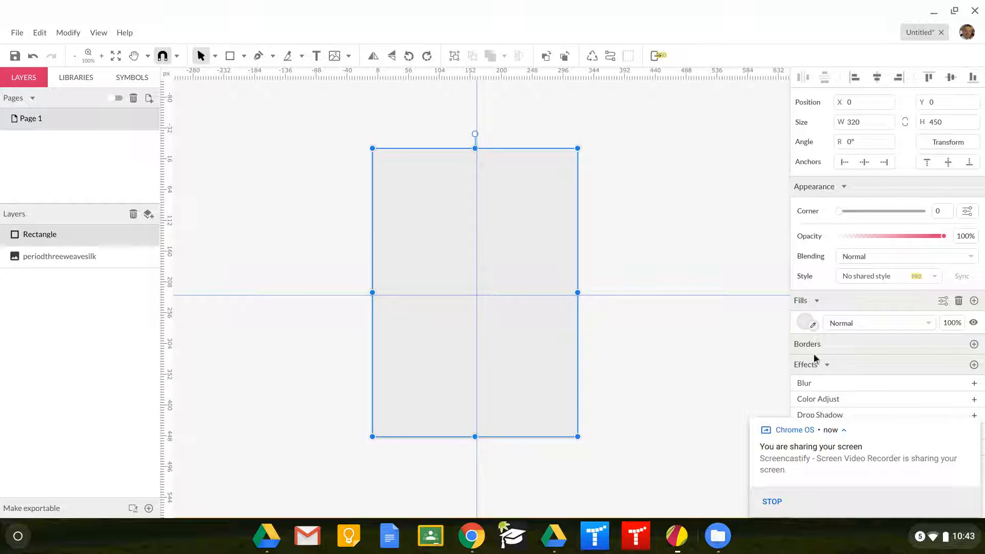
click(805, 323)
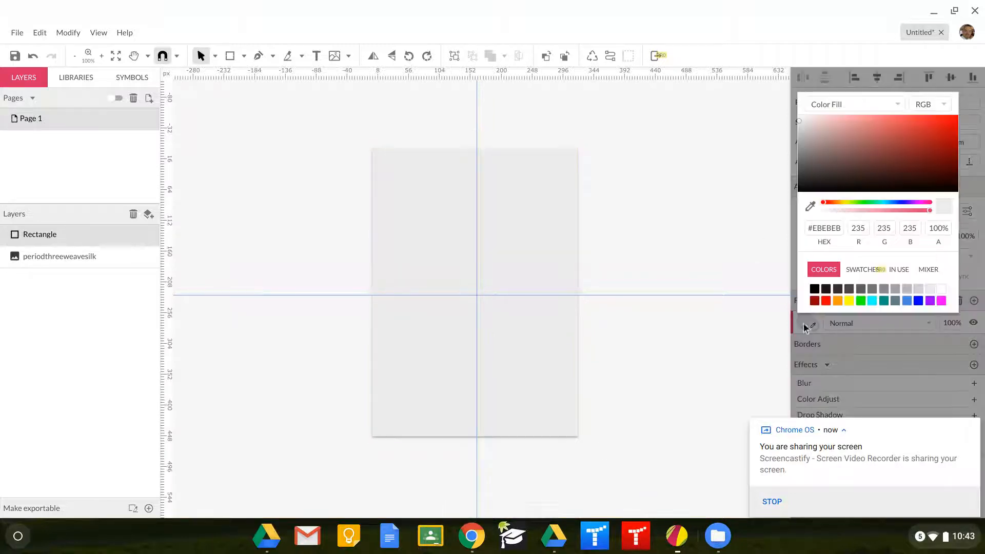
click(826, 302)
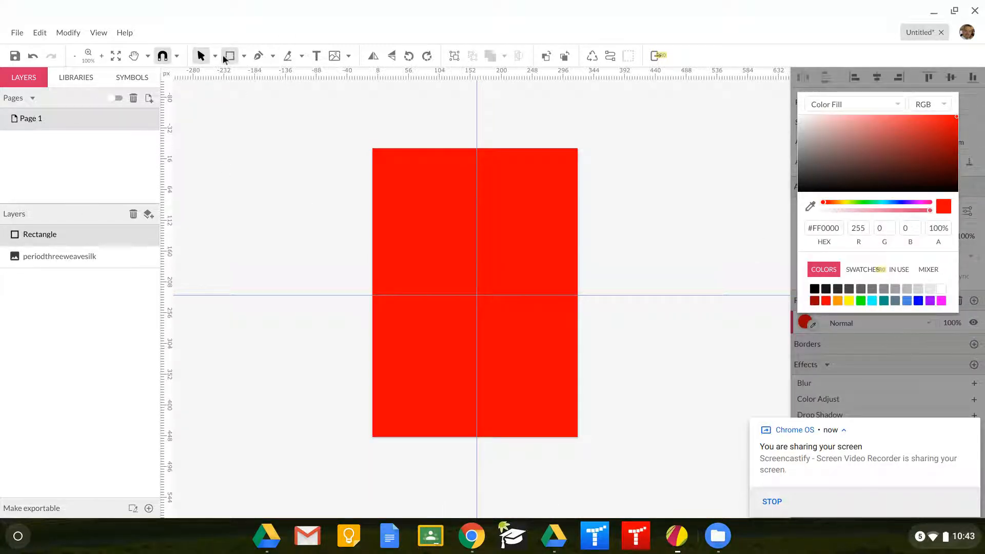
Step: Draw a circle about 188 px wide over the pattern area and move it to X 69, Y 142, centred on the vertical guide
click(244, 55)
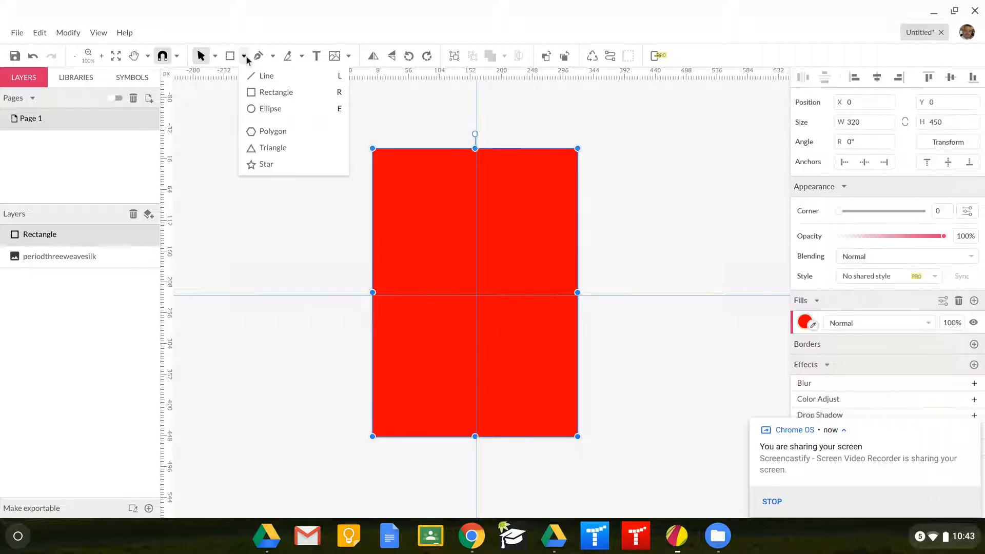
click(263, 109)
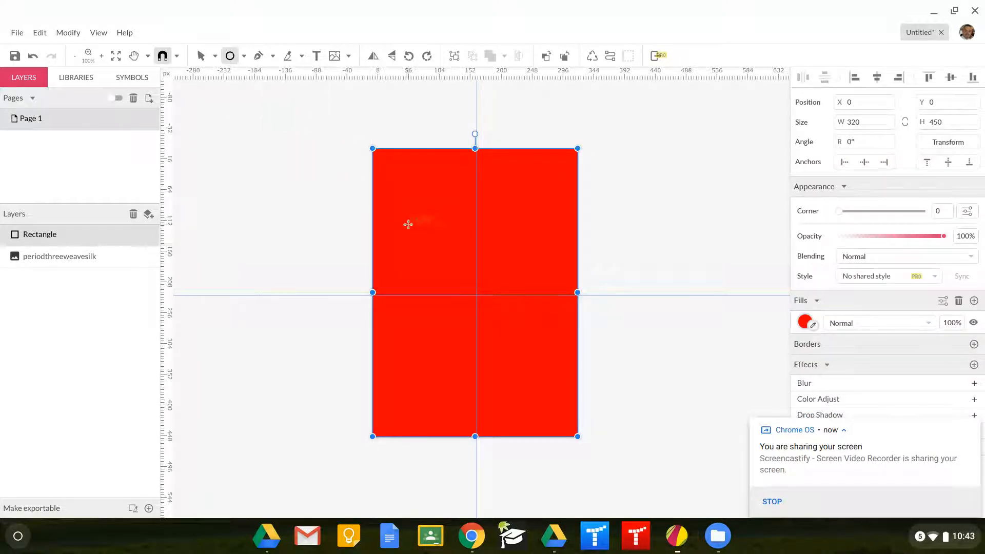
mouse_move(414, 234)
mouse_down()
mouse_move(486, 287)
mouse_move(508, 329)
mouse_move(534, 339)
mouse_up()
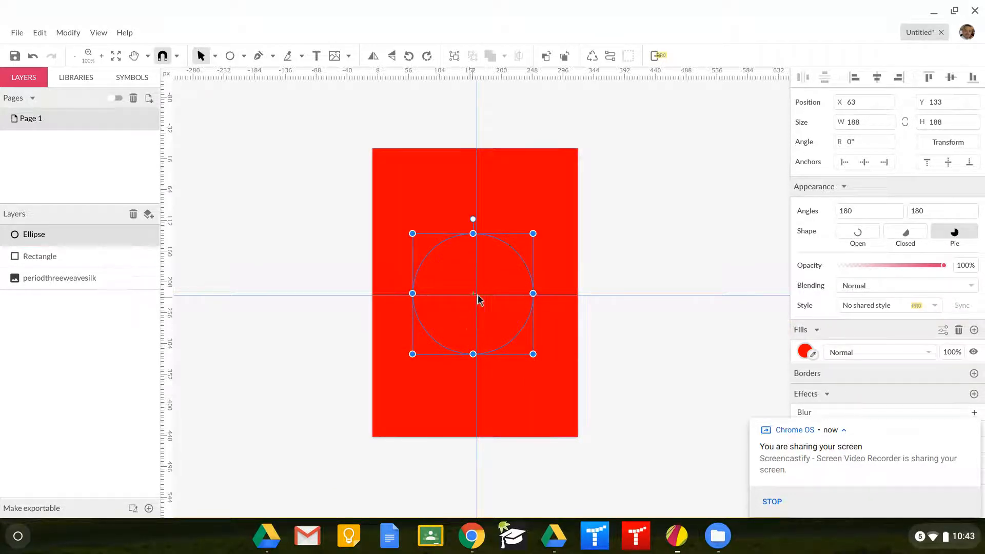
drag(467, 291, 514, 317)
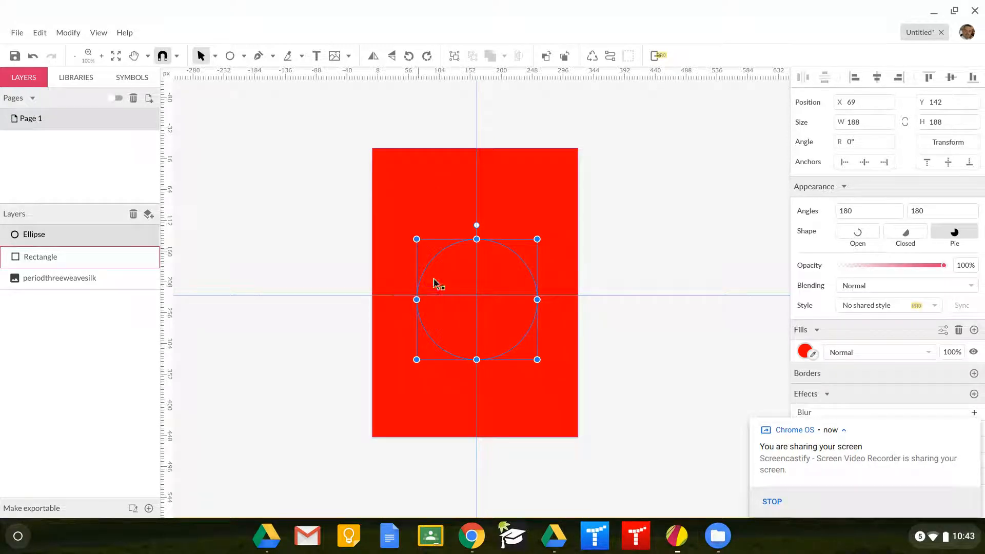
Step: Subtract the circle from the red rectangle to open a round window onto the pattern, and deselect the result
shift+click(431, 181)
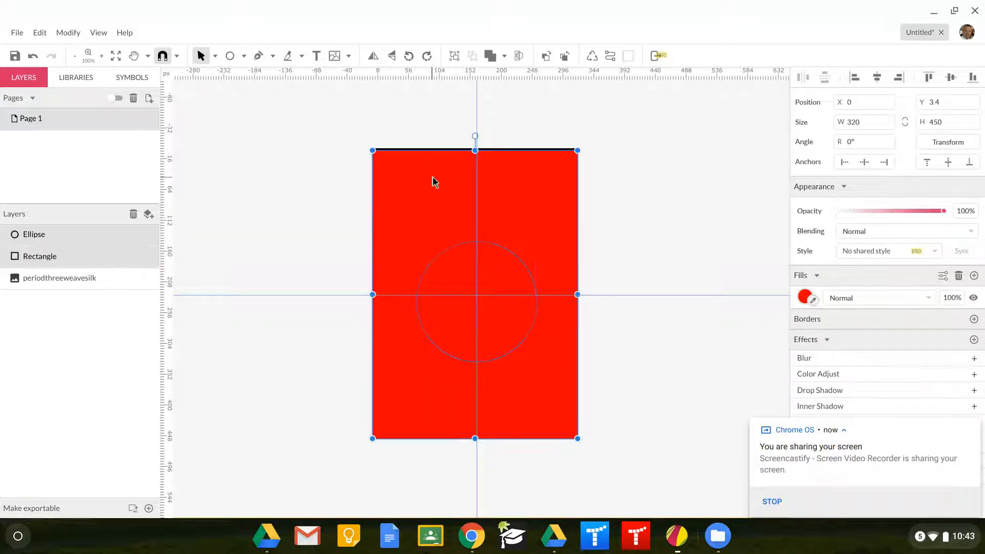
click(505, 57)
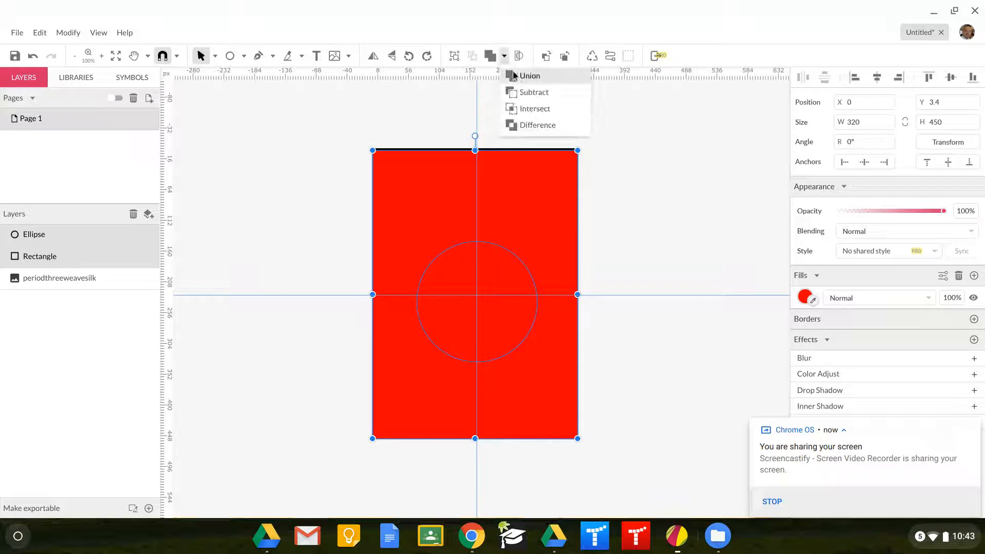
click(518, 91)
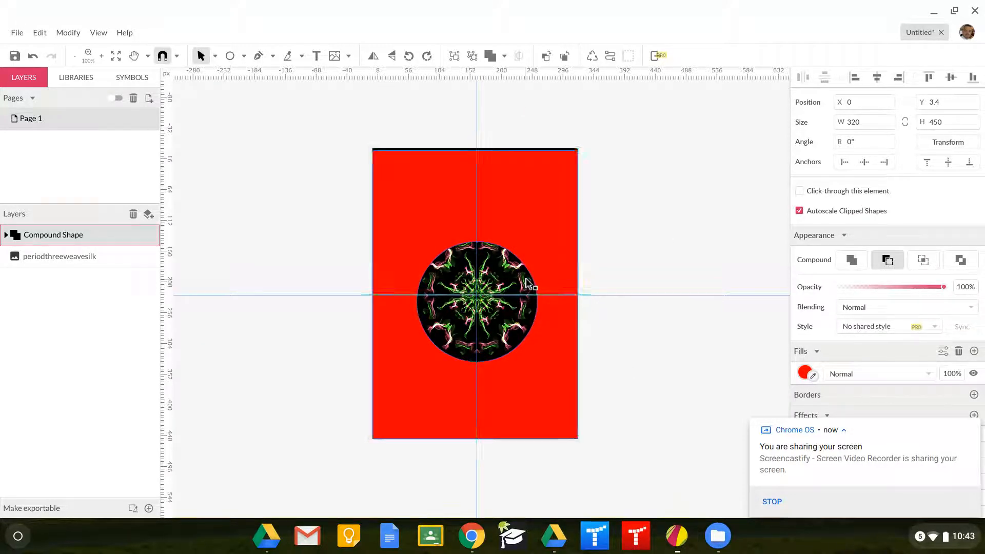
click(682, 123)
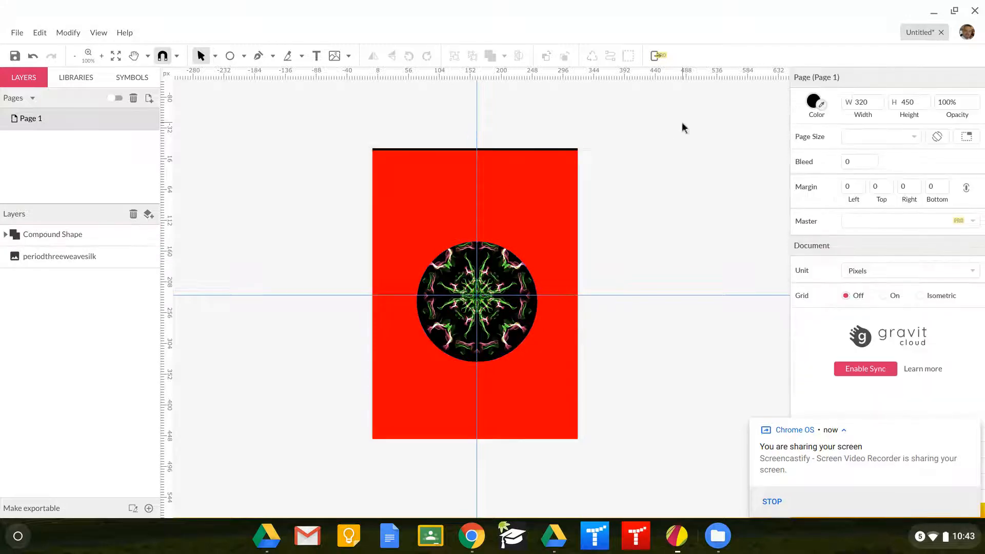
Step: Enlarge the cut-out ellipse inside the compound shape to 202 × 202 px and shift it to X 63 to centre it on the pattern
click(444, 288)
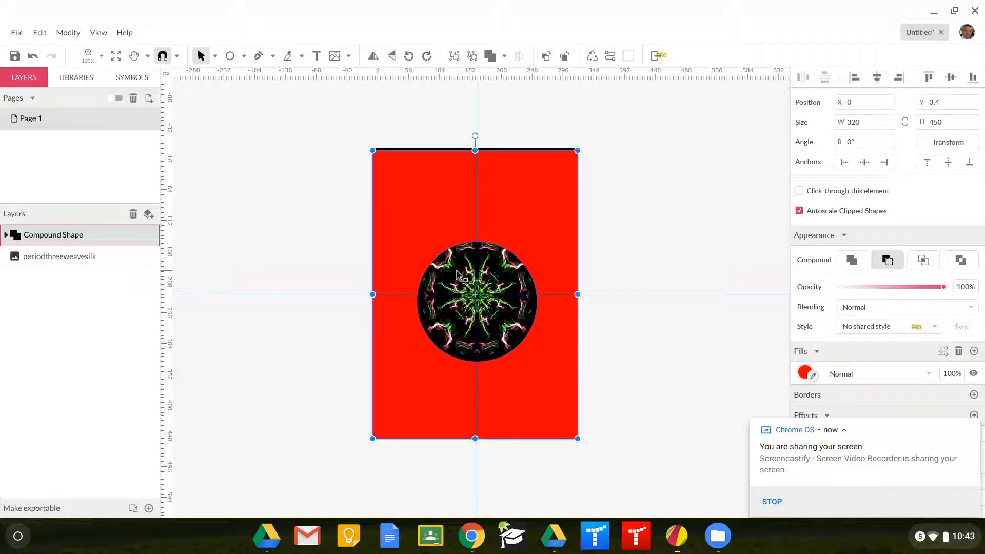
double_click(456, 275)
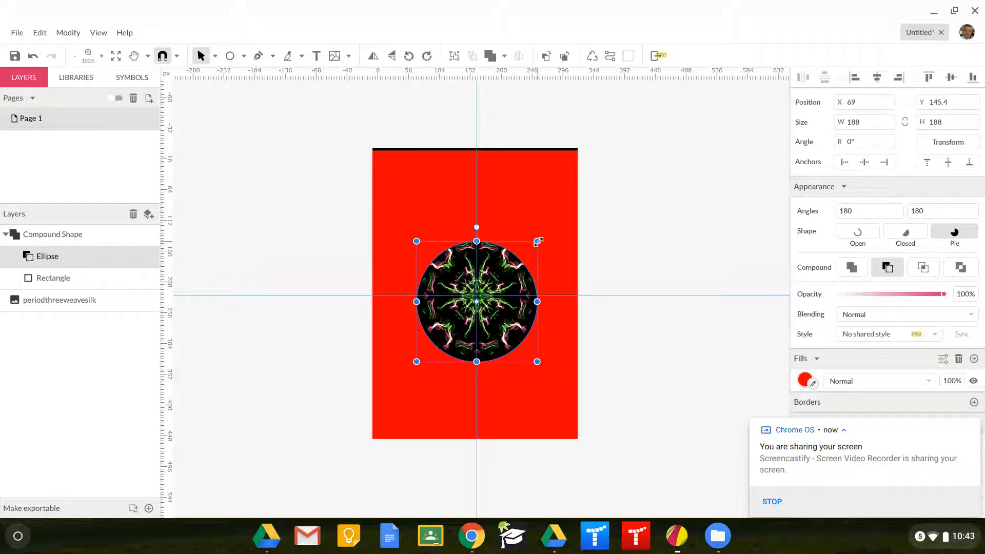
drag(538, 240, 546, 232)
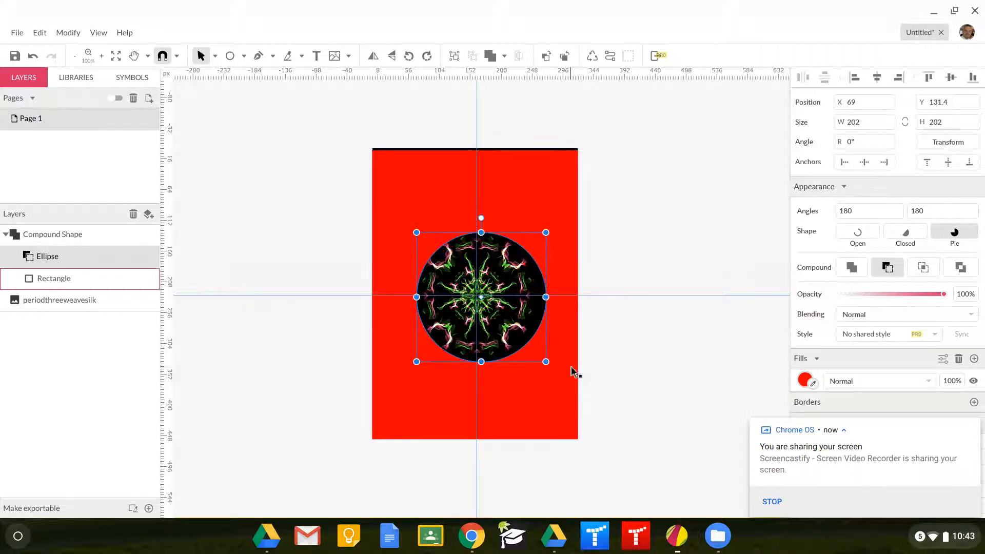
key(Left)
key(Left)
key(Left)
key(Left)
key(Left)
key(Left)
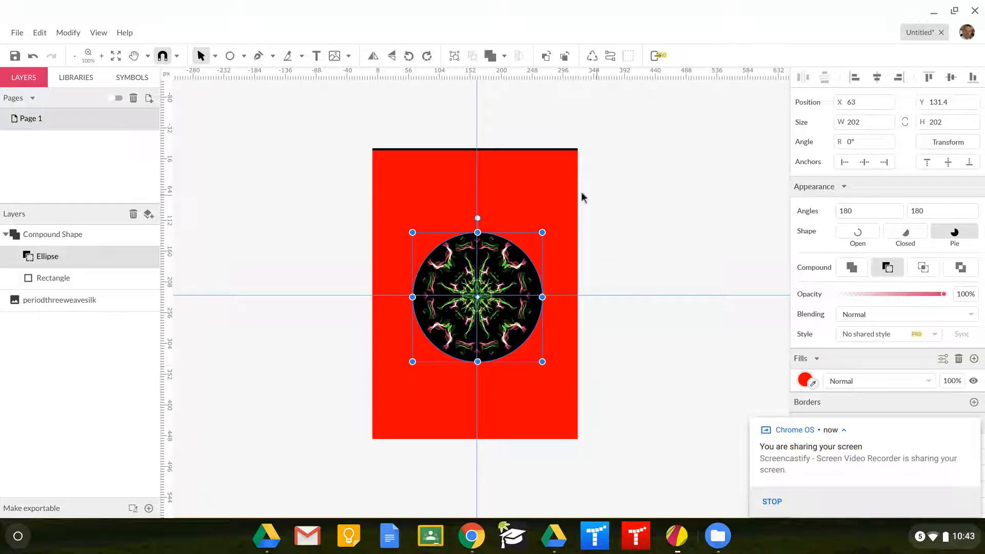
Step: Fit the red rectangle over the page at 324 × 450 px, and set the compound shape to Y -1 with a height of 451 px
click(510, 191)
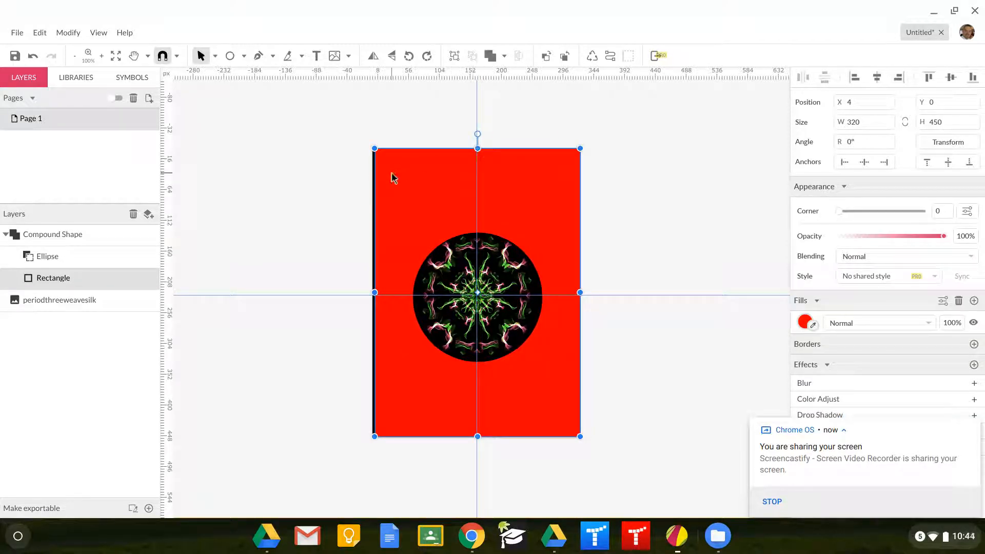
drag(374, 149, 373, 148)
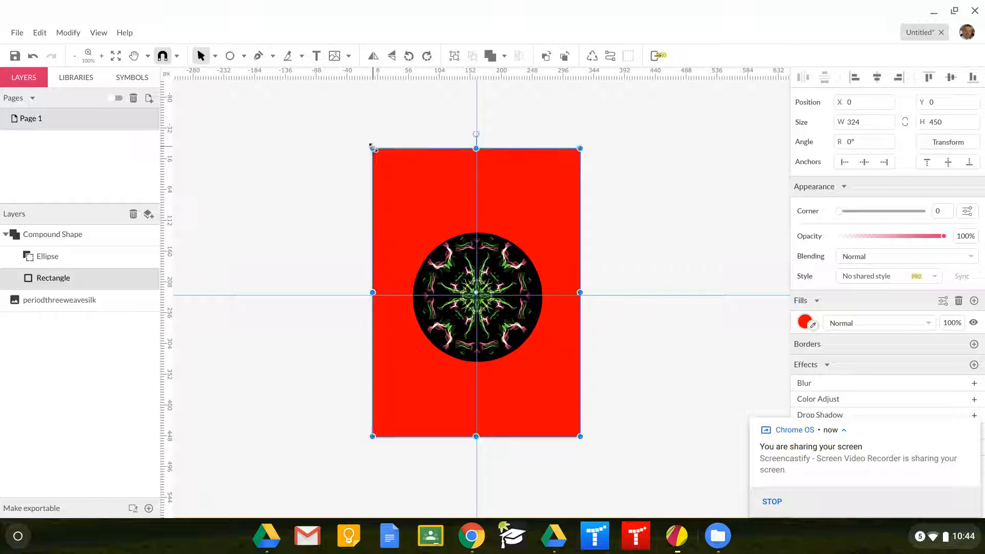
click(620, 205)
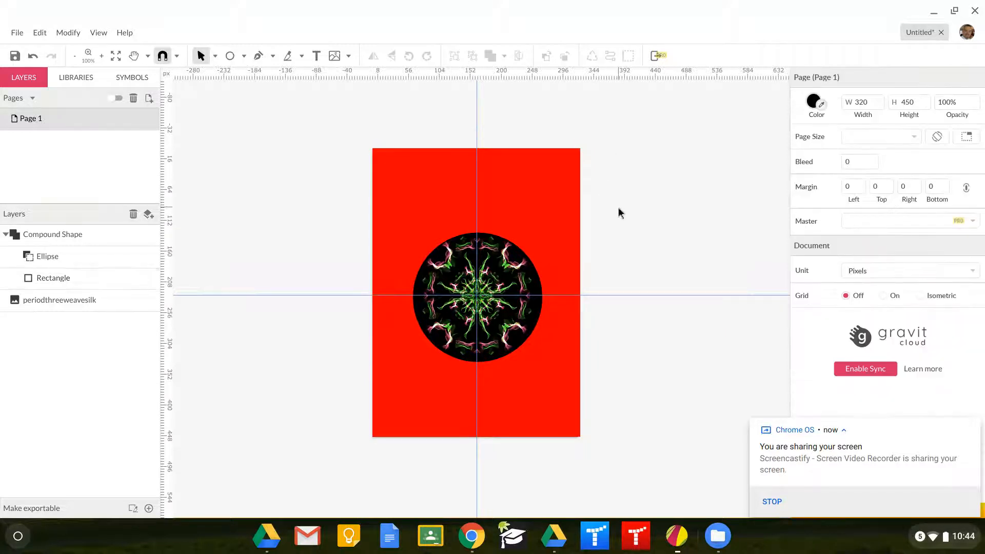
click(553, 232)
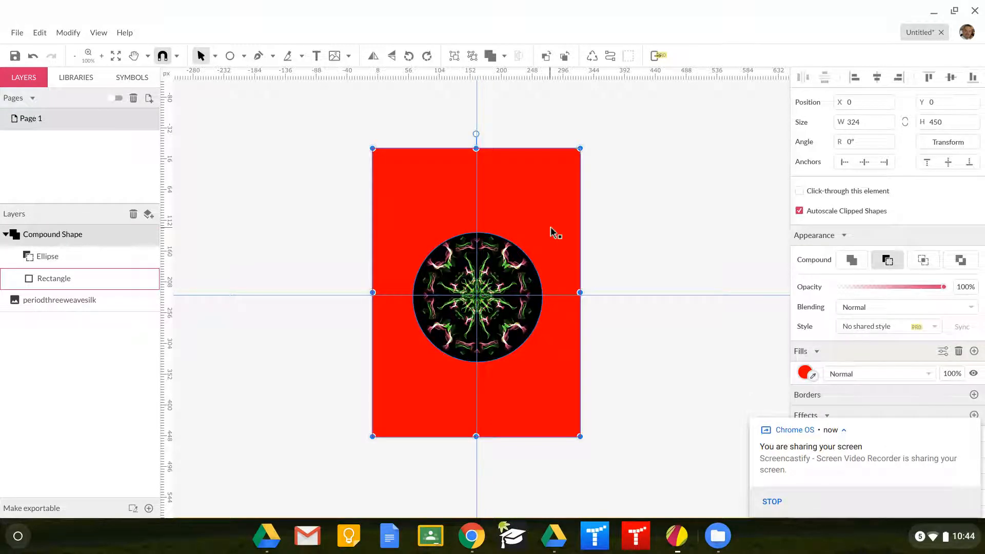
drag(552, 232, 552, 231)
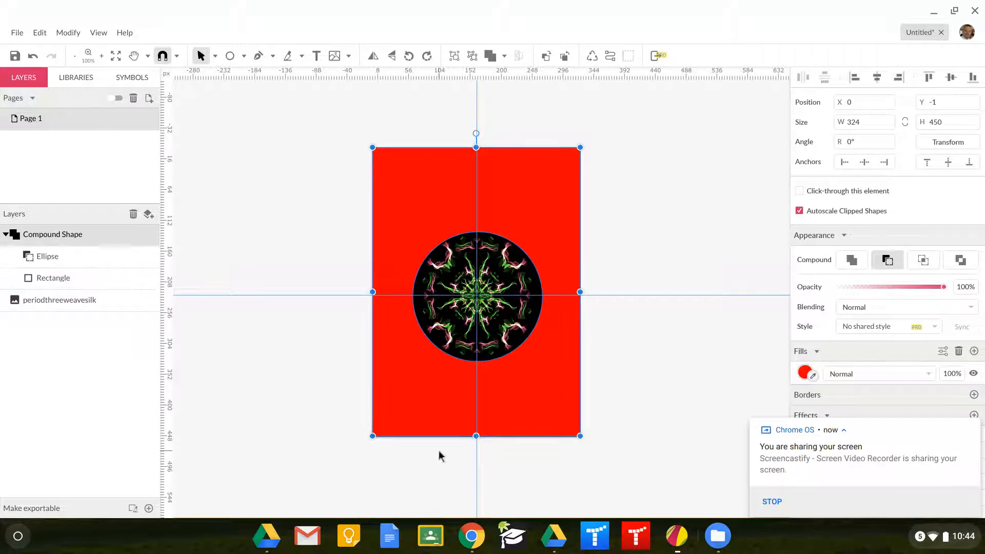
drag(476, 435, 474, 438)
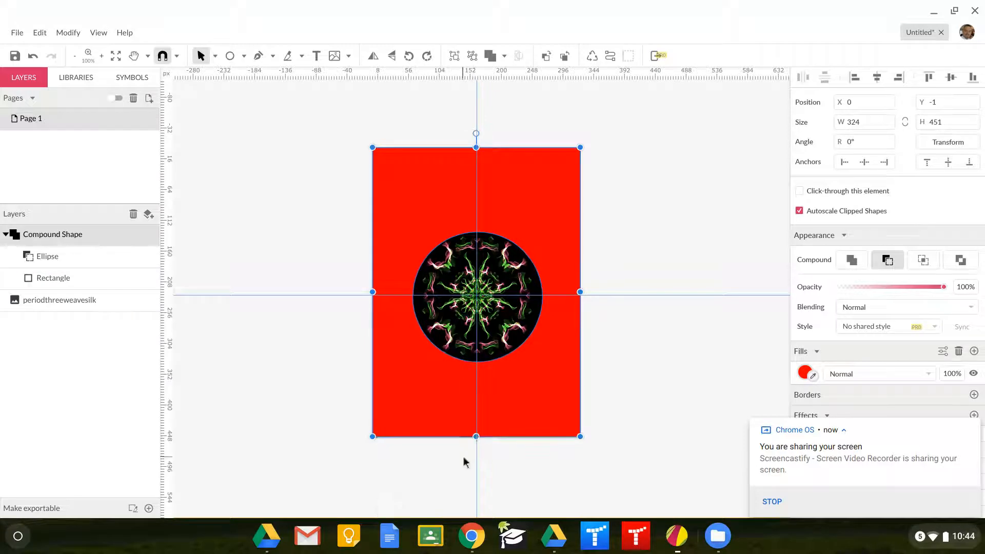
Step: Draw a circle about 53 px wide beside the page and add a light grey (#D1D1D1) border to it
click(230, 56)
drag(211, 144, 246, 178)
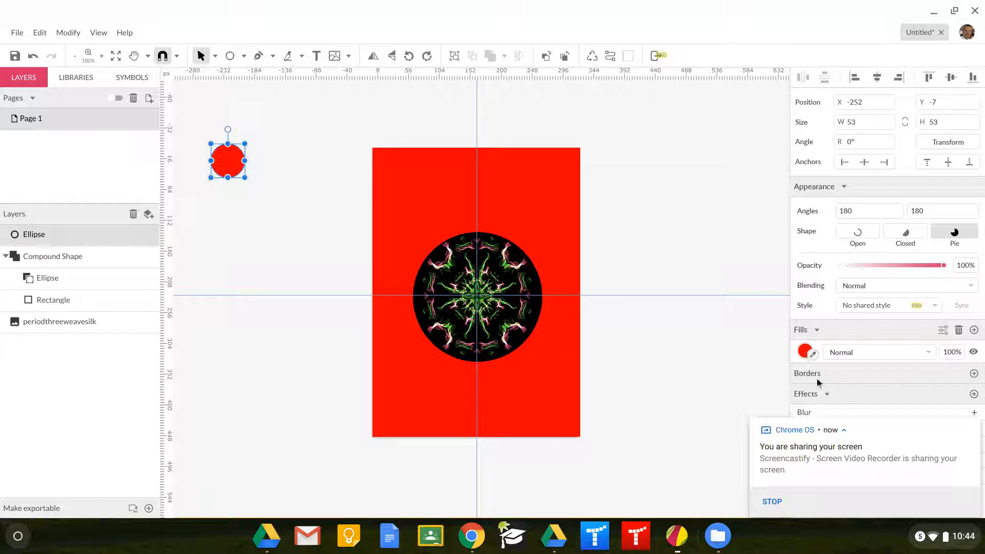
click(974, 373)
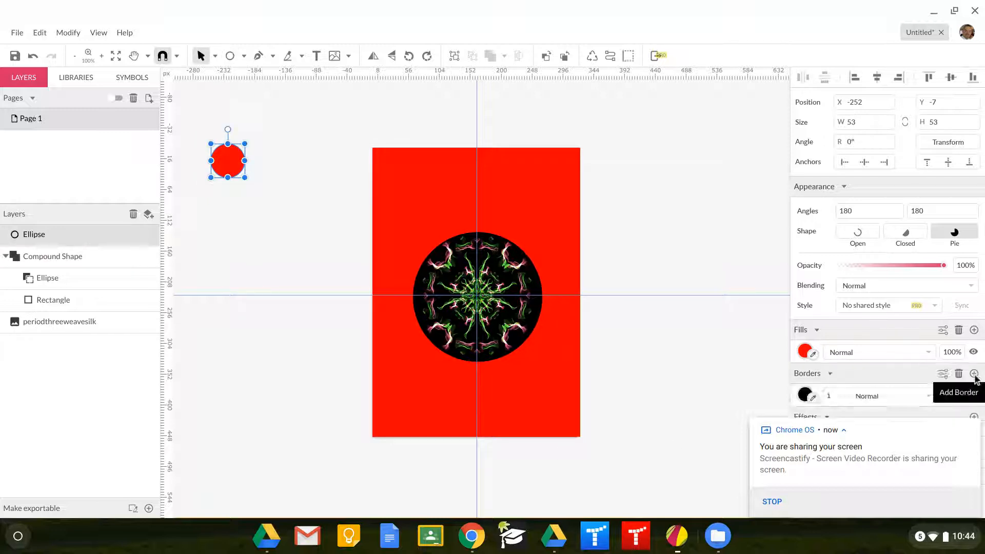
click(813, 399)
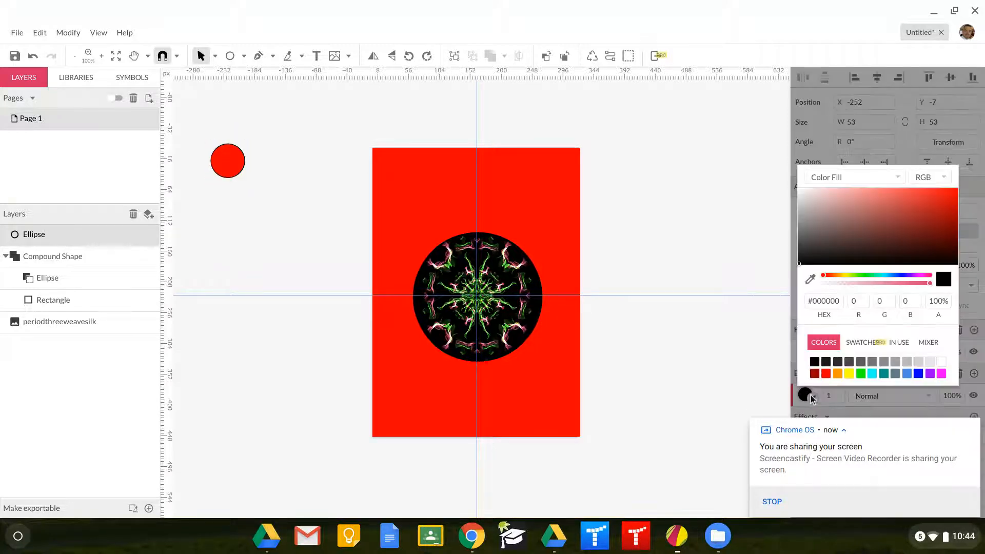
click(918, 363)
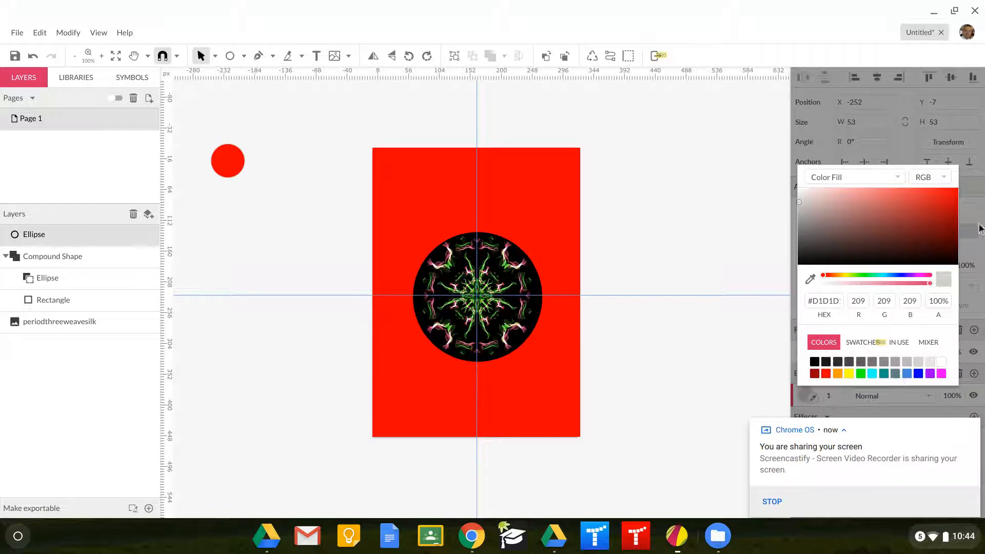
click(636, 374)
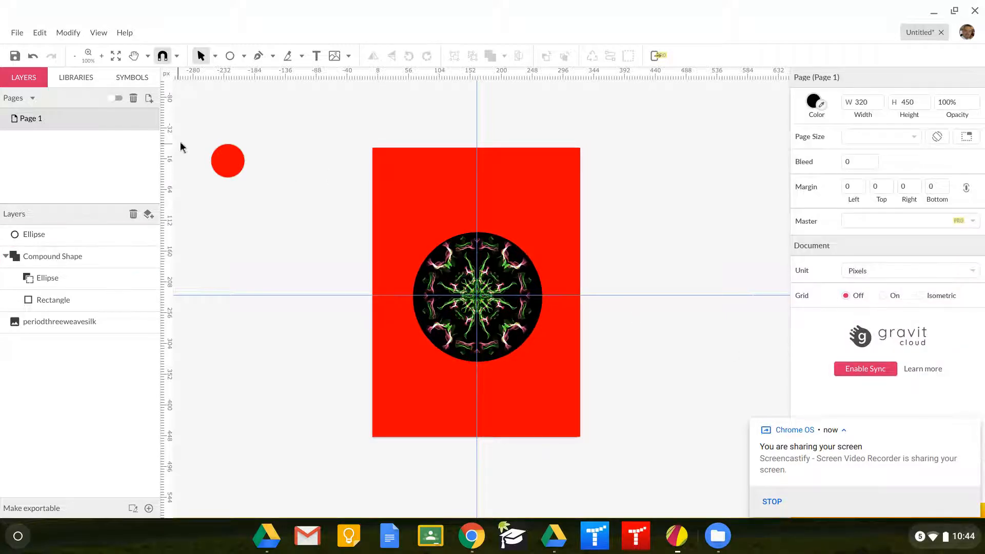
Step: Set the small circle's border width to 8 and make its fill fully transparent, leaving a grey ring
click(245, 162)
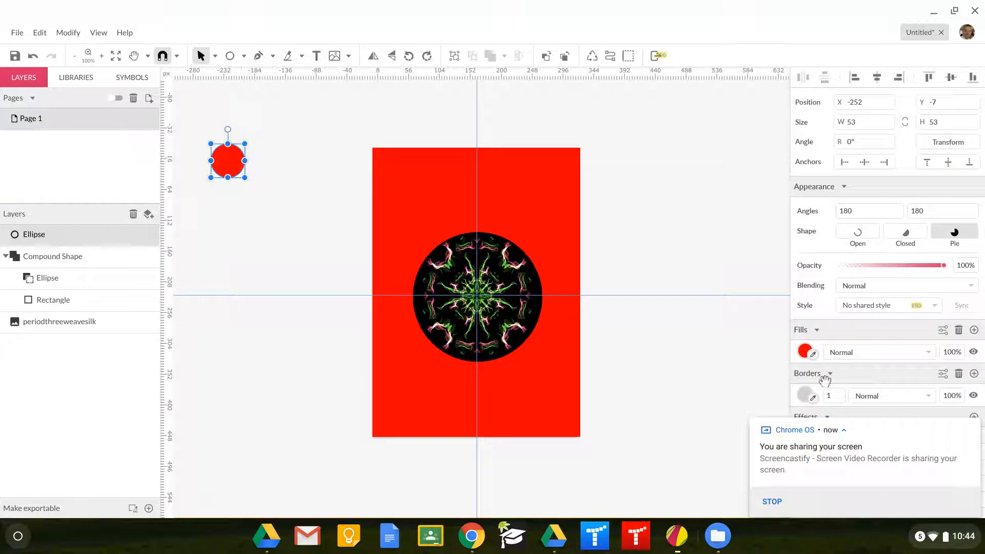
click(833, 394)
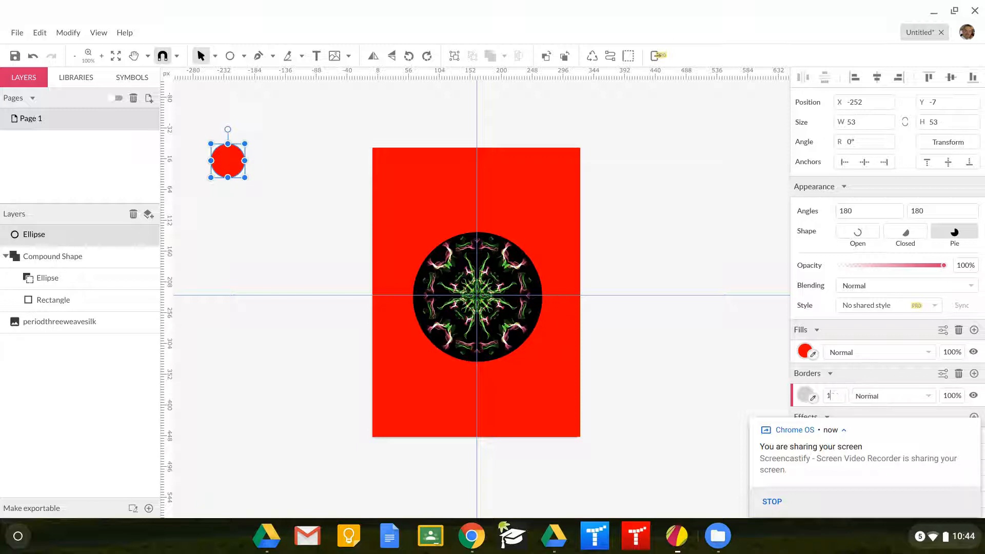
key(BackSpace)
key(BackSpace)
click(805, 352)
click(711, 358)
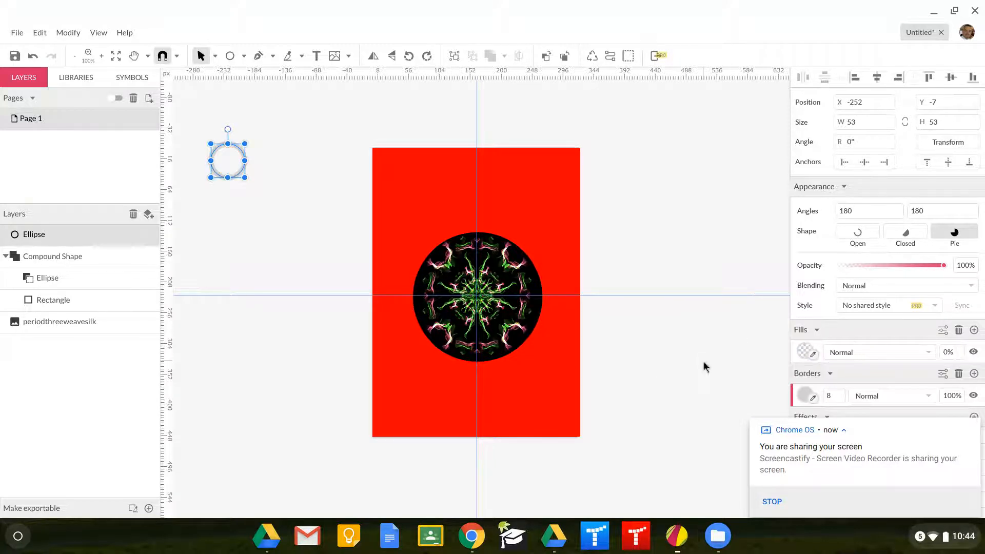
Step: Draw a rectangle about 92 × 28 px across the ring's lower half and fill it with the grey sampled from the ring
click(244, 56)
click(251, 90)
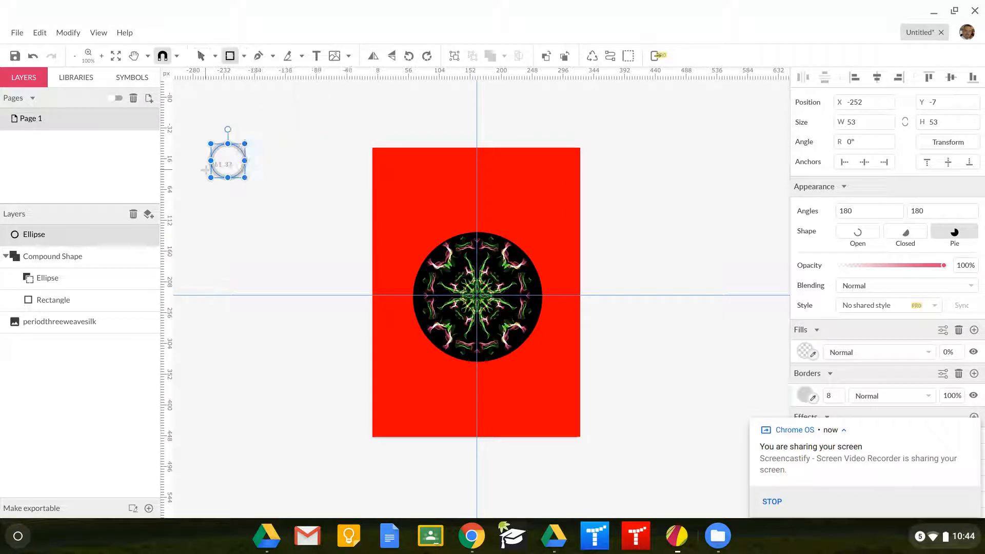
drag(197, 167, 258, 185)
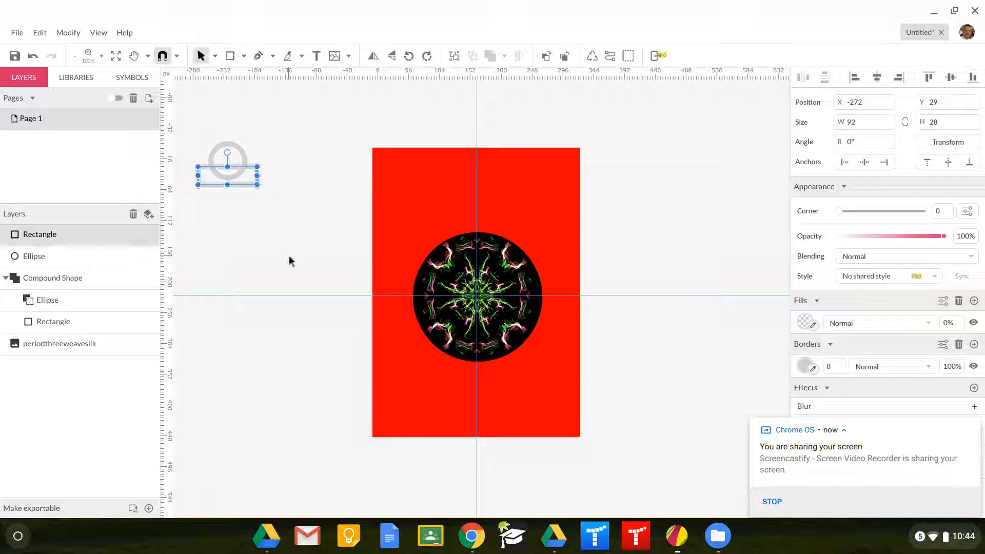
click(813, 325)
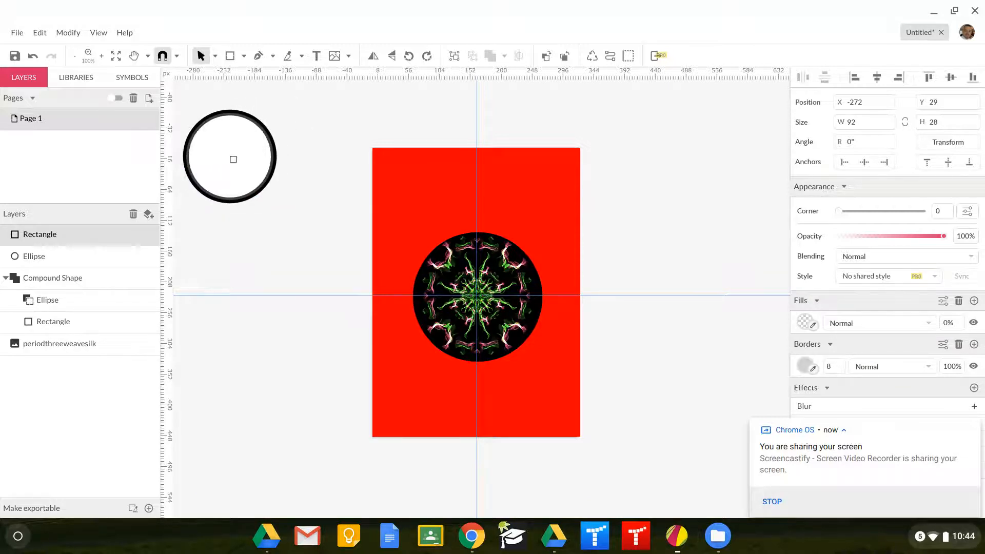
click(242, 161)
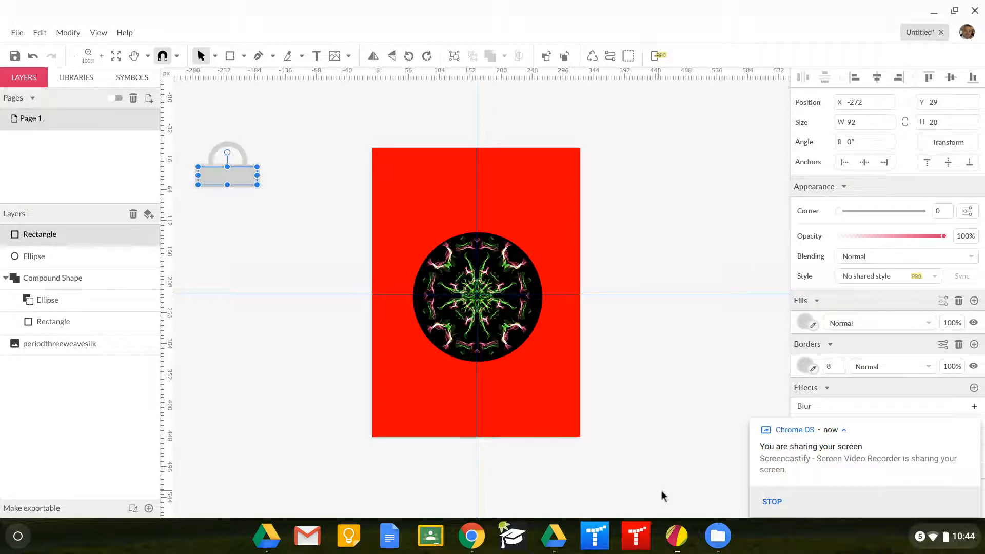
Step: Set the small grey rectangle's border width to 0 and group it with the ring
click(840, 364)
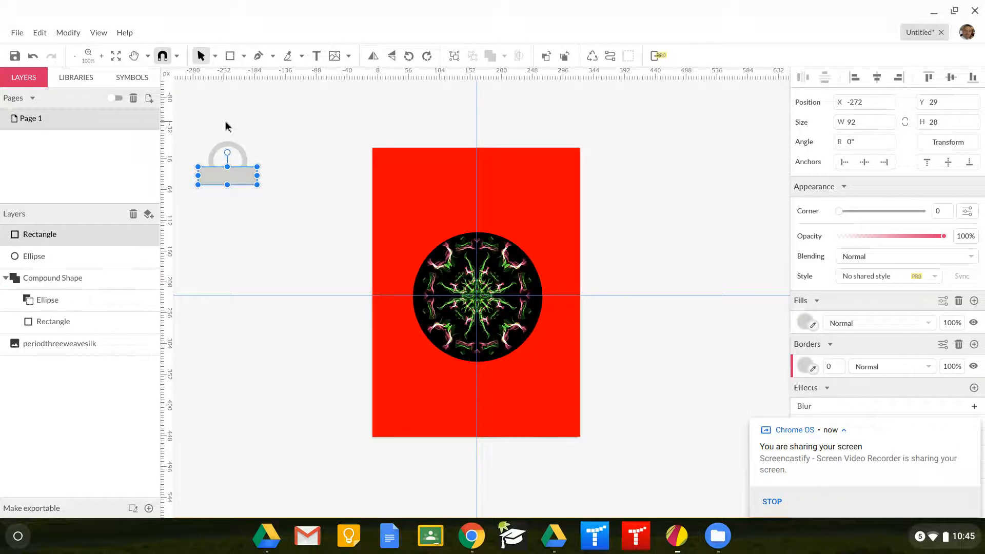
drag(213, 121, 260, 195)
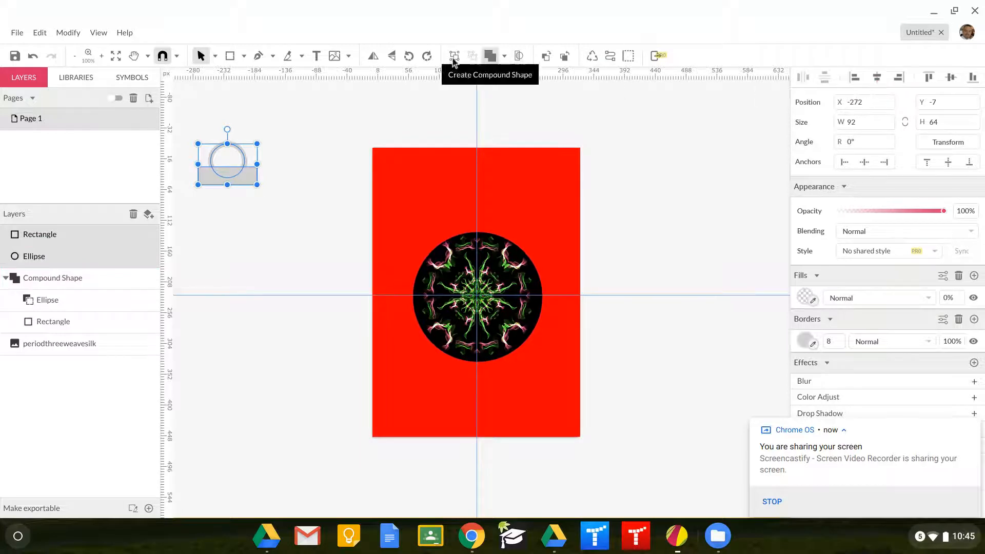
click(459, 58)
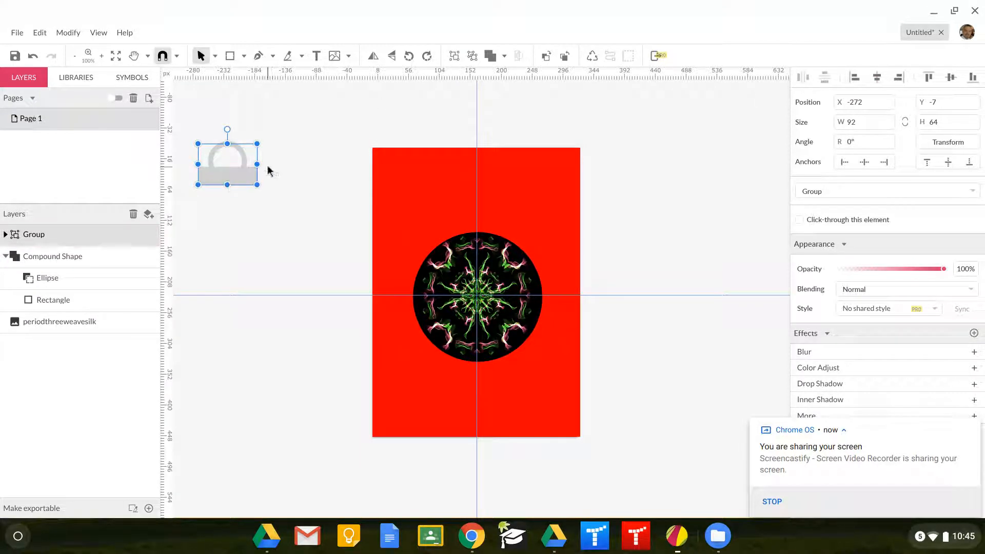
Step: Scale the grey cap group down slightly and place it centred on the top edge of the round window
drag(257, 144, 248, 149)
drag(222, 180, 478, 228)
click(667, 223)
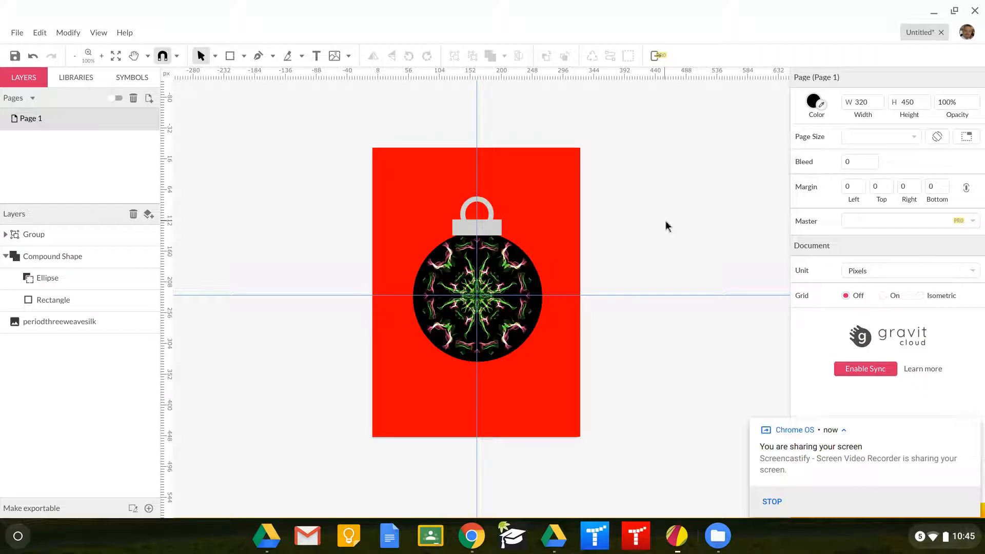
Step: Add the text "Merry Christmas!" in the Aclonica font on the red cover below the ornament
click(319, 56)
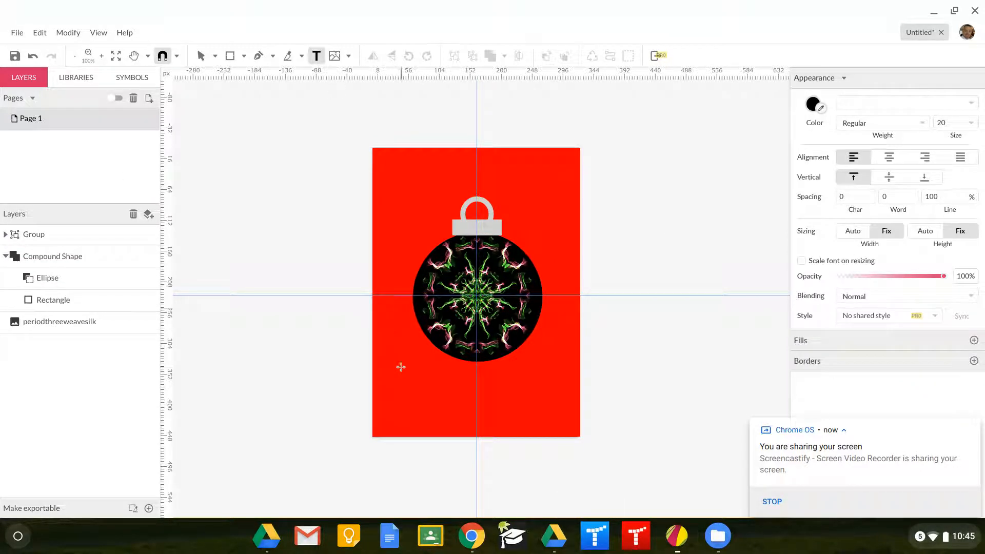
click(397, 388)
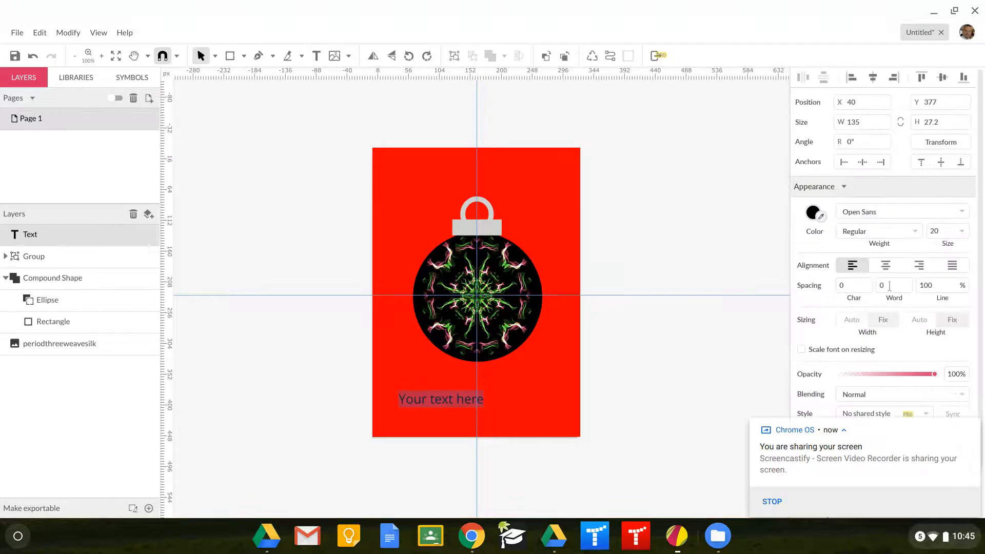
click(893, 215)
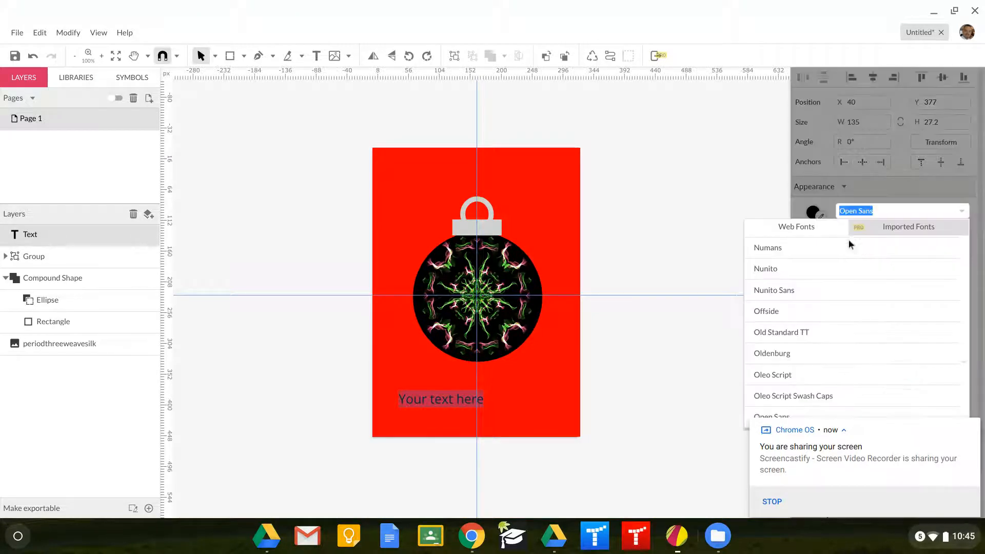
click(793, 231)
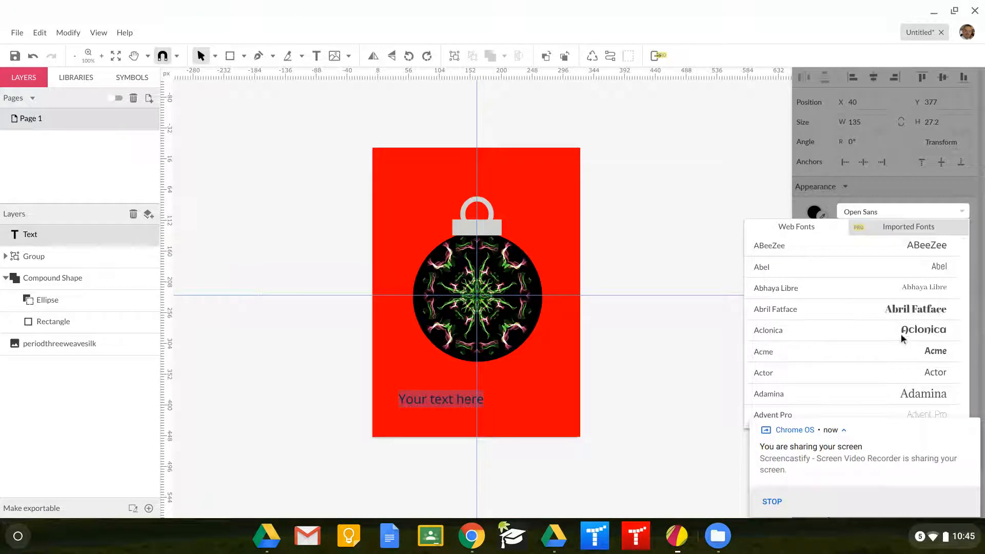
click(903, 337)
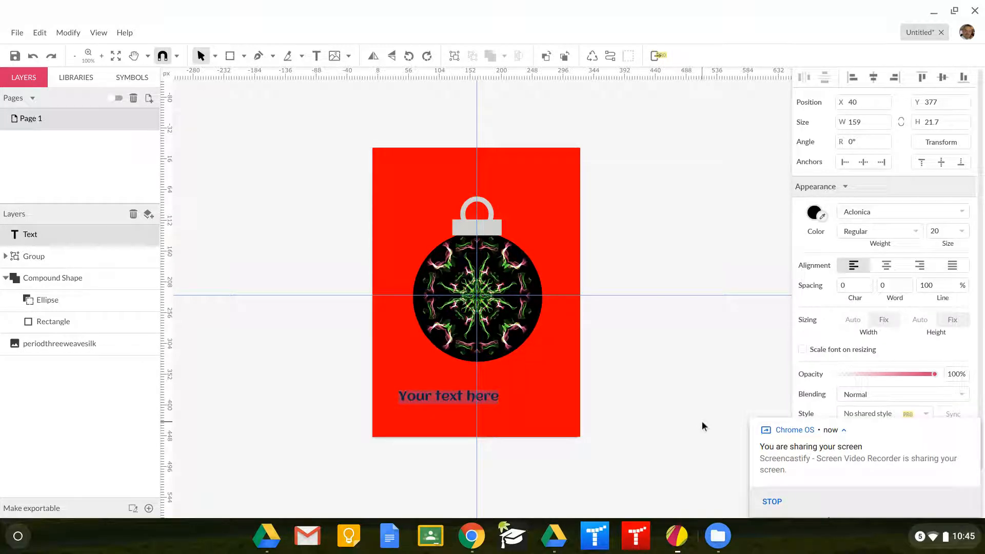
text(Merry)
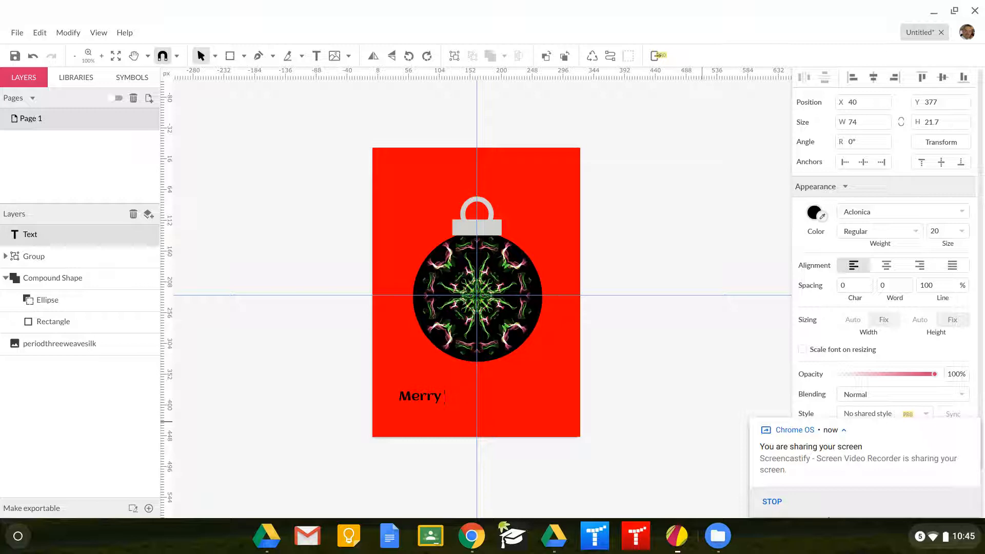
text( Christmas!)
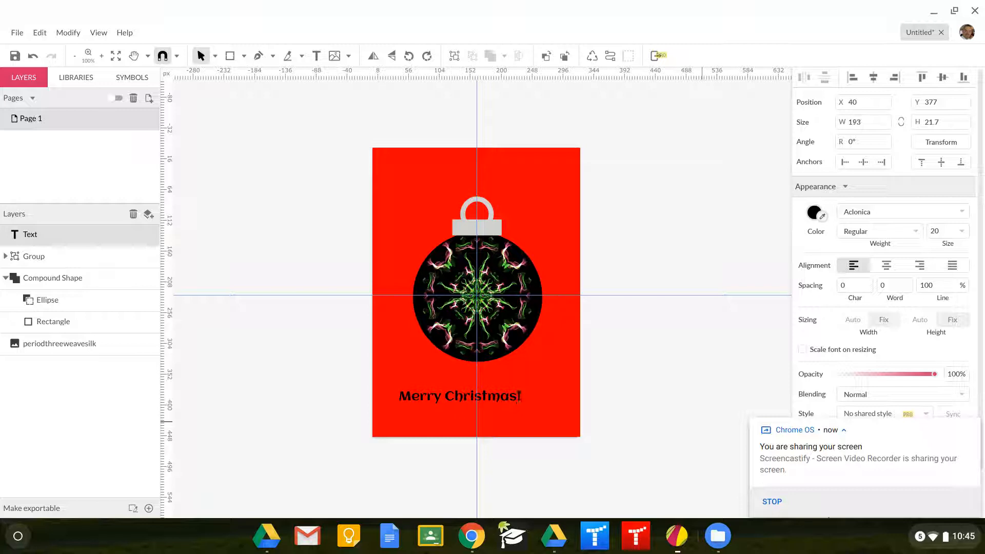
key(Escape)
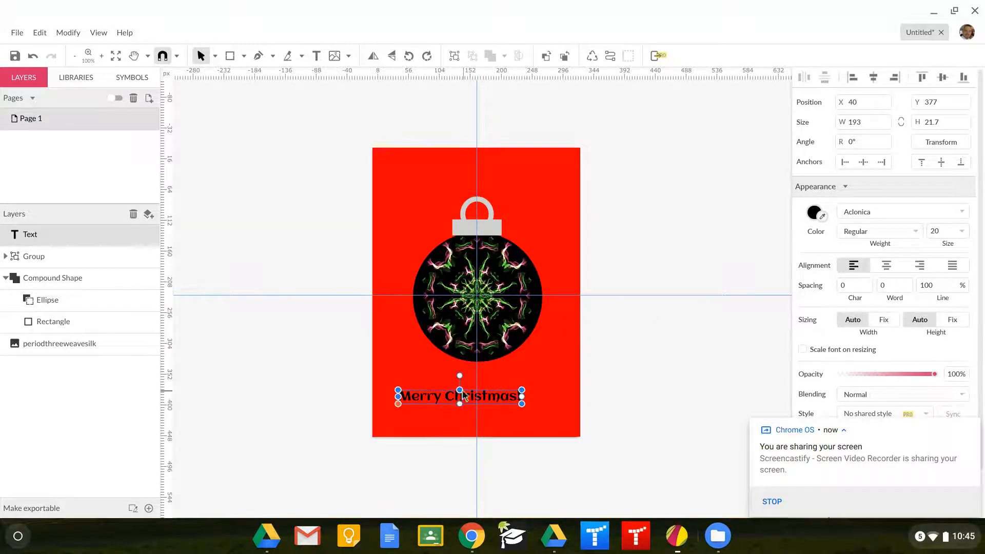
click(813, 214)
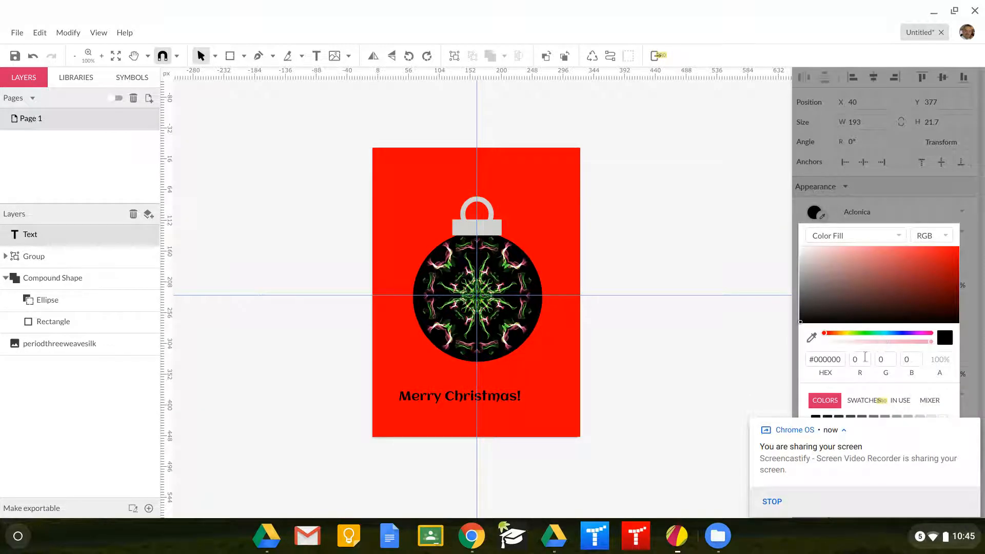
click(875, 334)
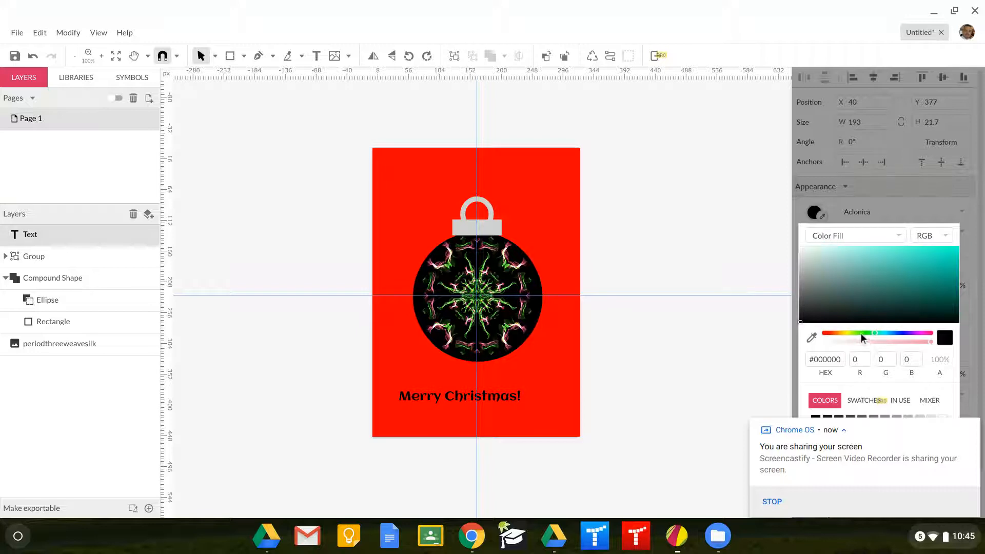
click(861, 333)
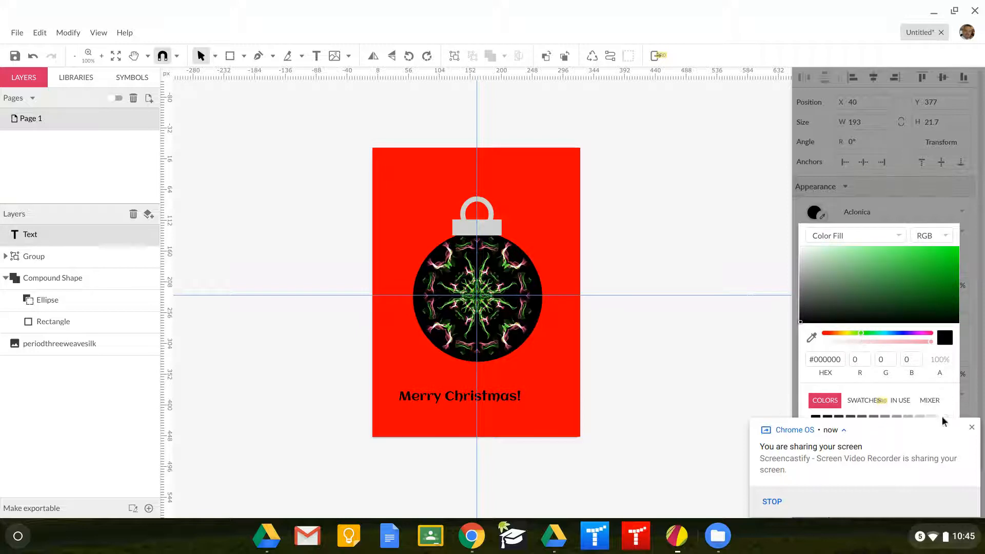
click(971, 428)
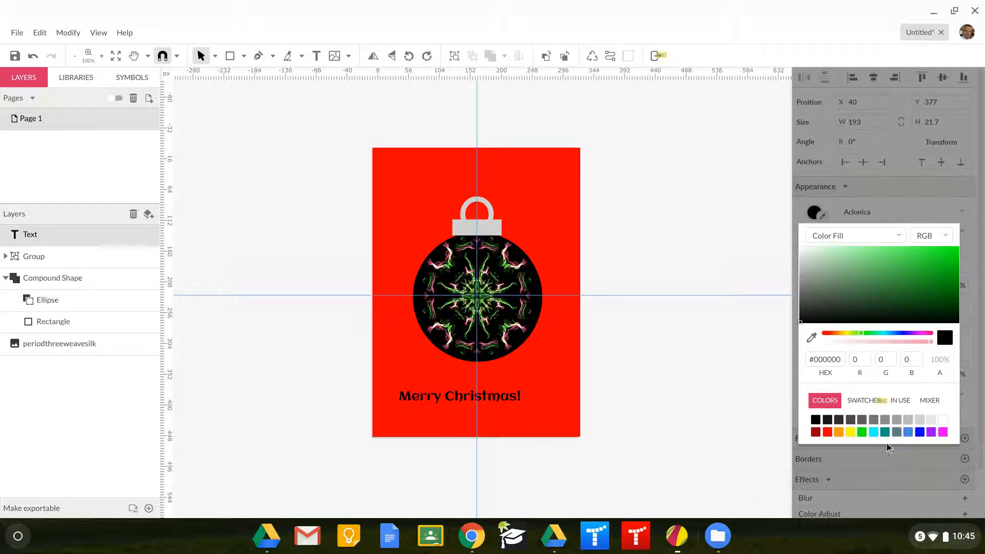
click(932, 402)
click(602, 413)
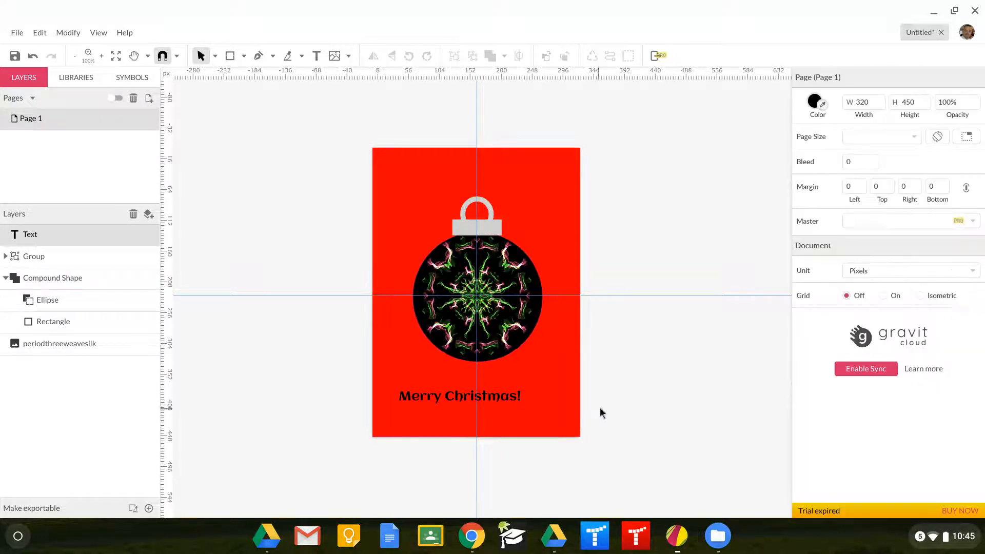
Step: Colour the "Merry Christmas!" text green, using the darker shade #00CC00
click(519, 402)
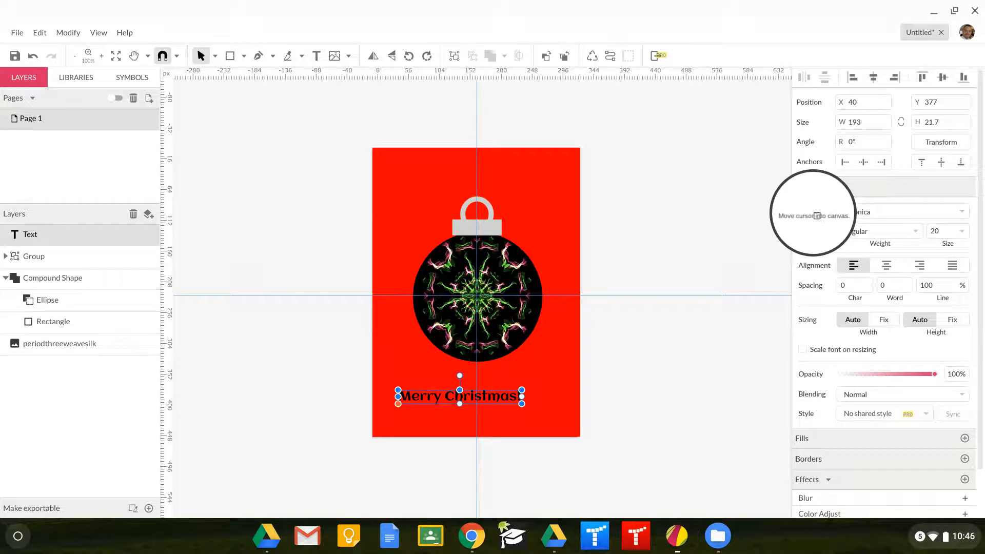
click(815, 214)
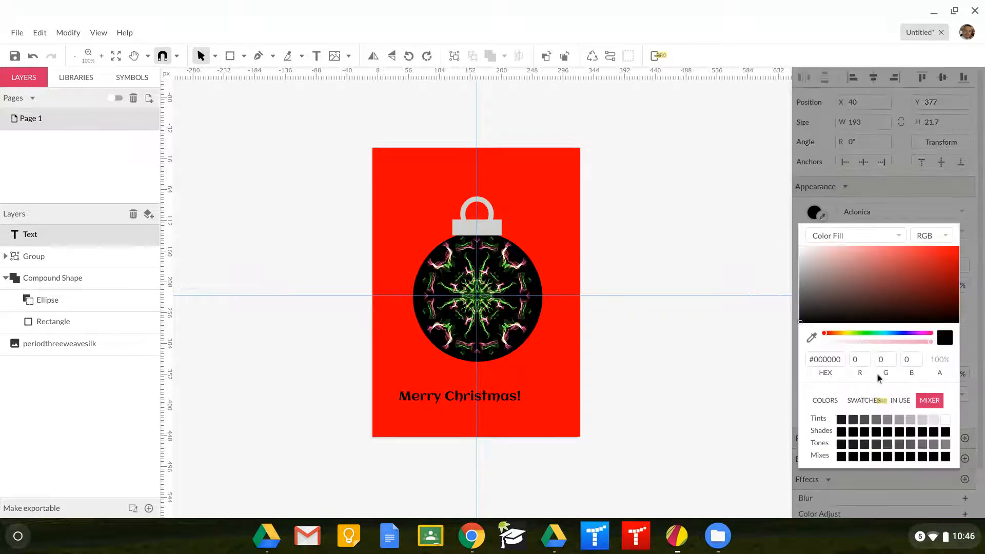
click(825, 400)
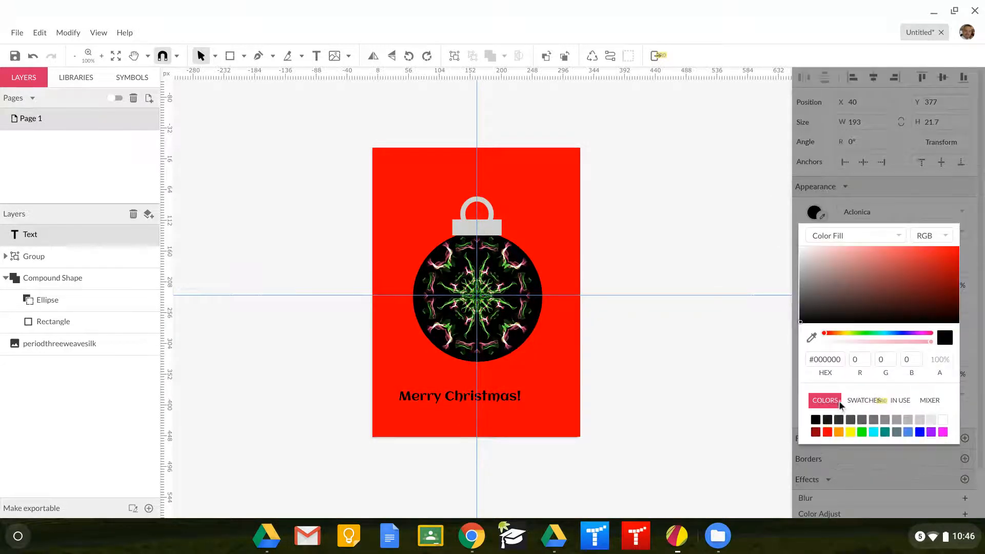
click(863, 433)
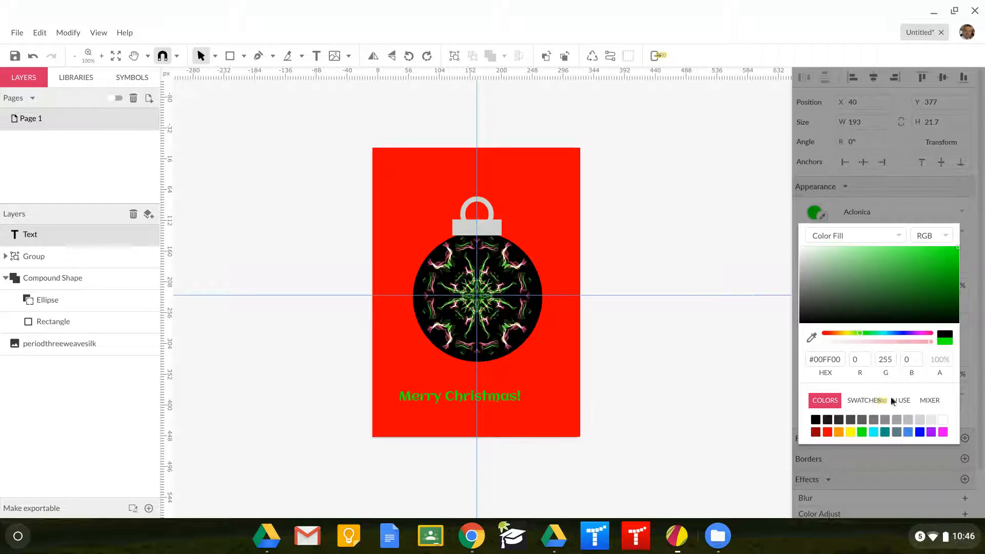
click(933, 405)
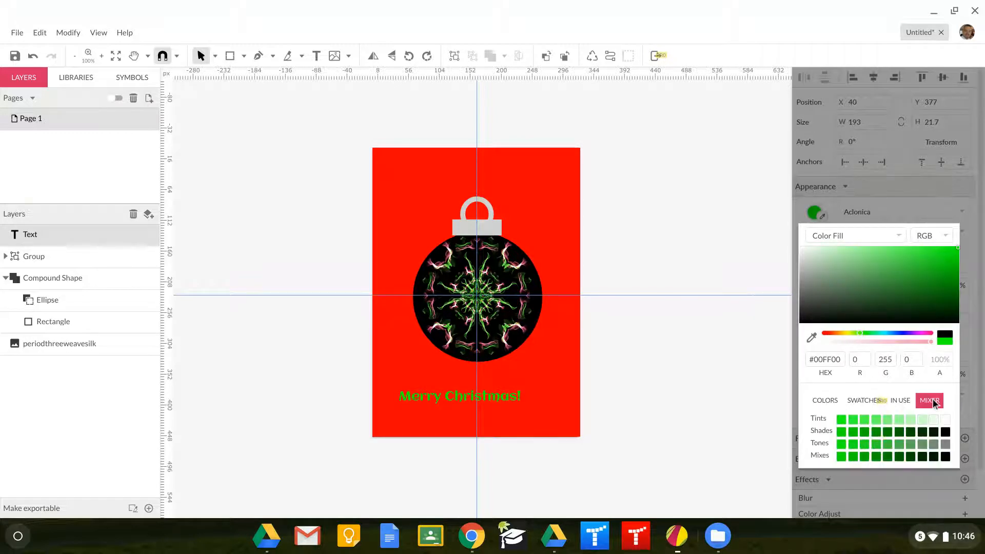
click(863, 433)
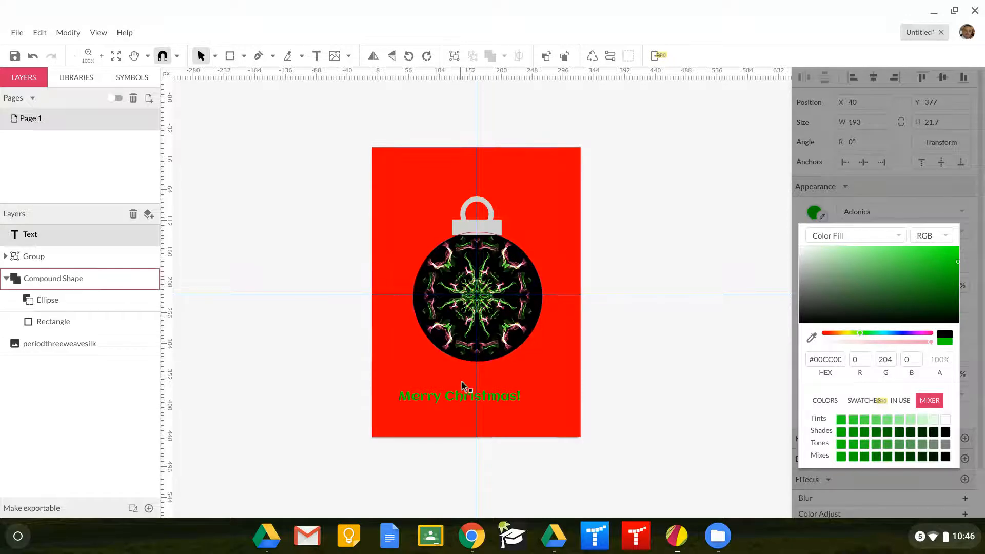
Step: Convert the "Merry Christmas!" text to a path
click(450, 405)
right_click(452, 402)
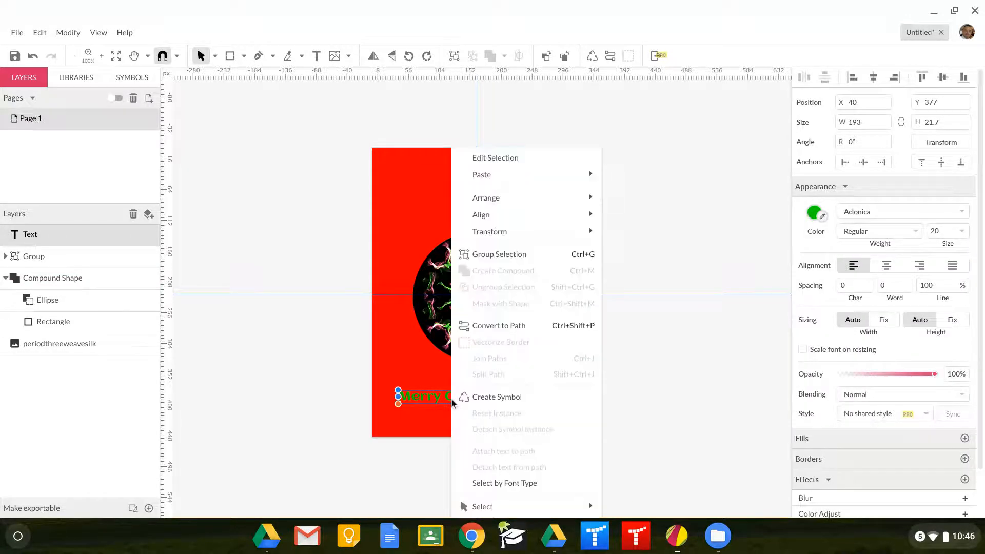
click(473, 326)
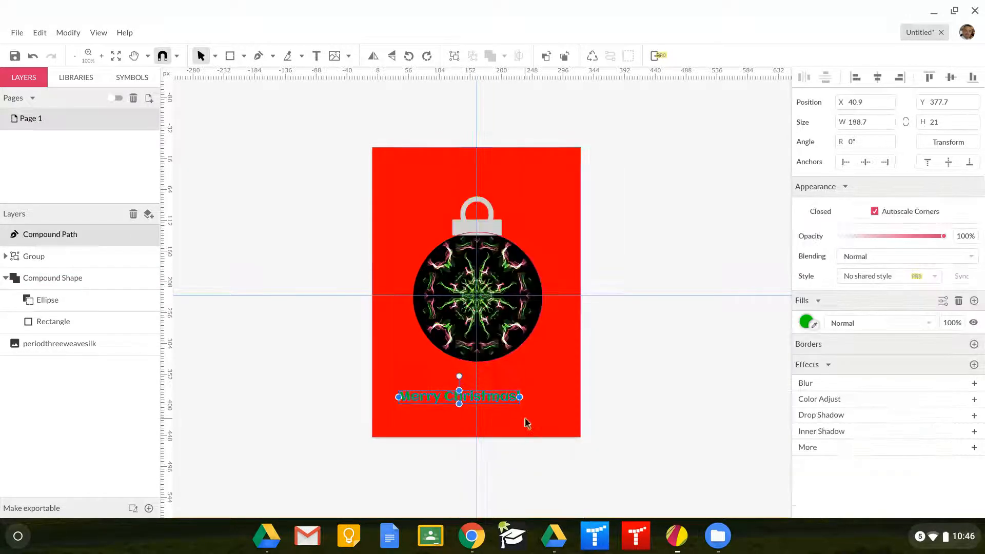
Step: Stretch the lettering to about 238 × 90 px and centre it beneath the ornament at about X 46, Y 338
drag(521, 397, 551, 397)
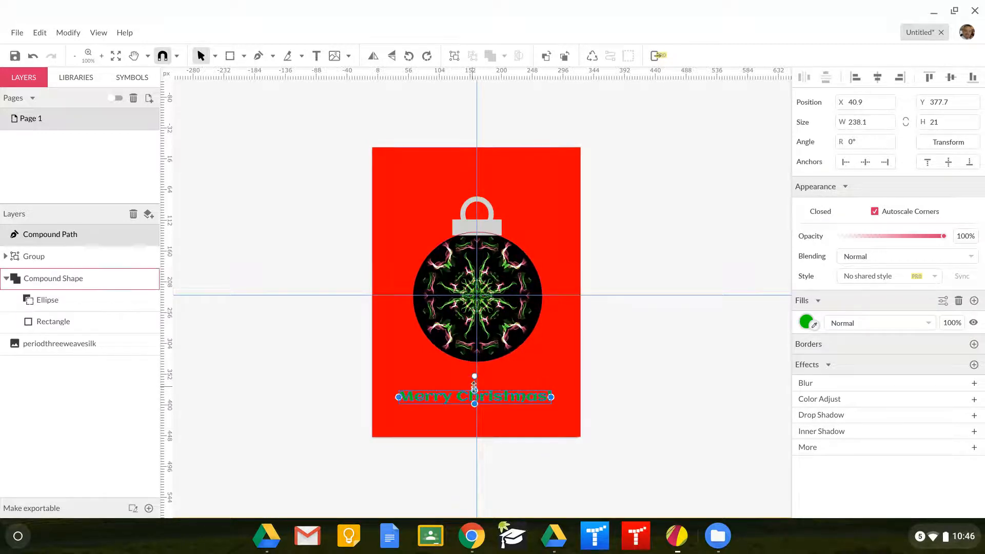
drag(474, 391, 475, 362)
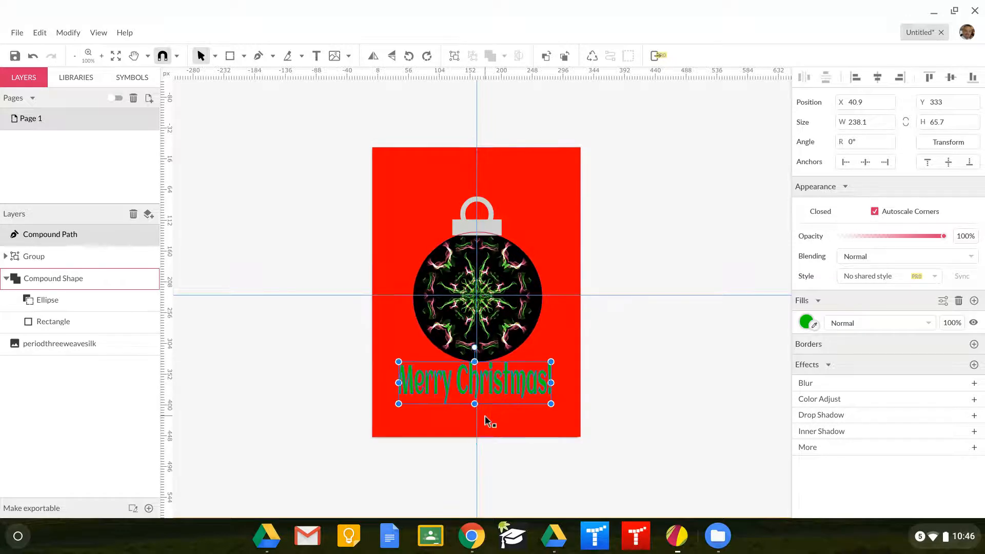
drag(474, 403, 519, 387)
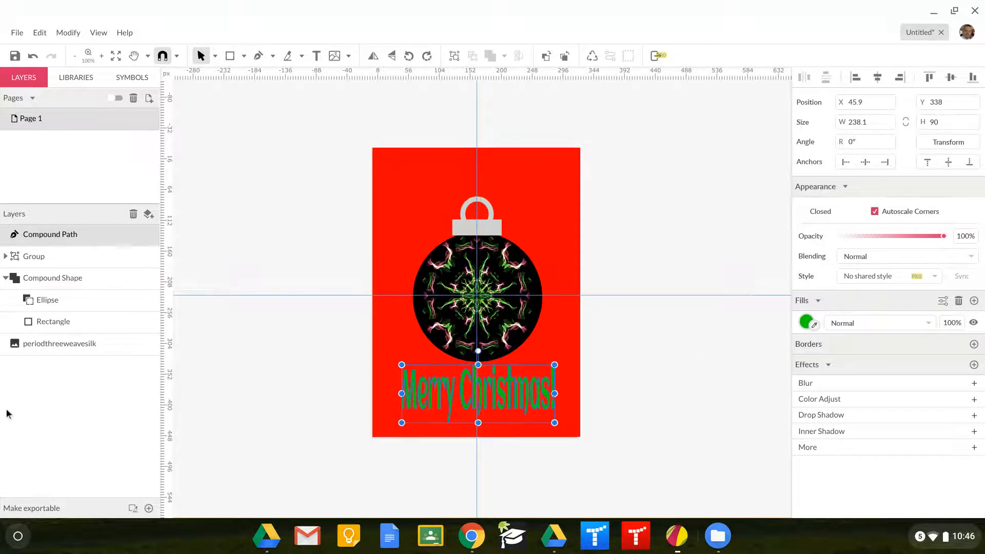
Step: Save the design to a file named xmascard.gvdesign in My Drive
click(17, 32)
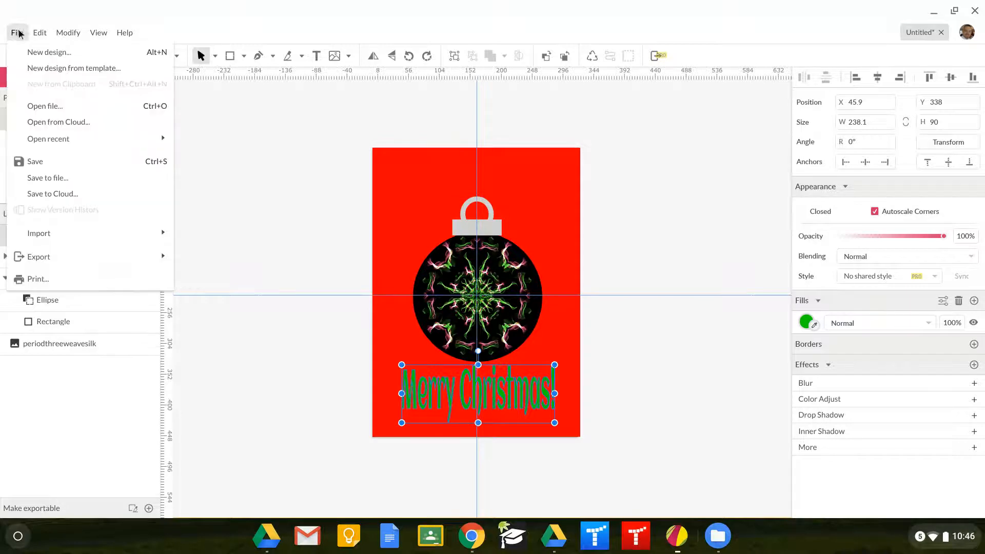
click(22, 176)
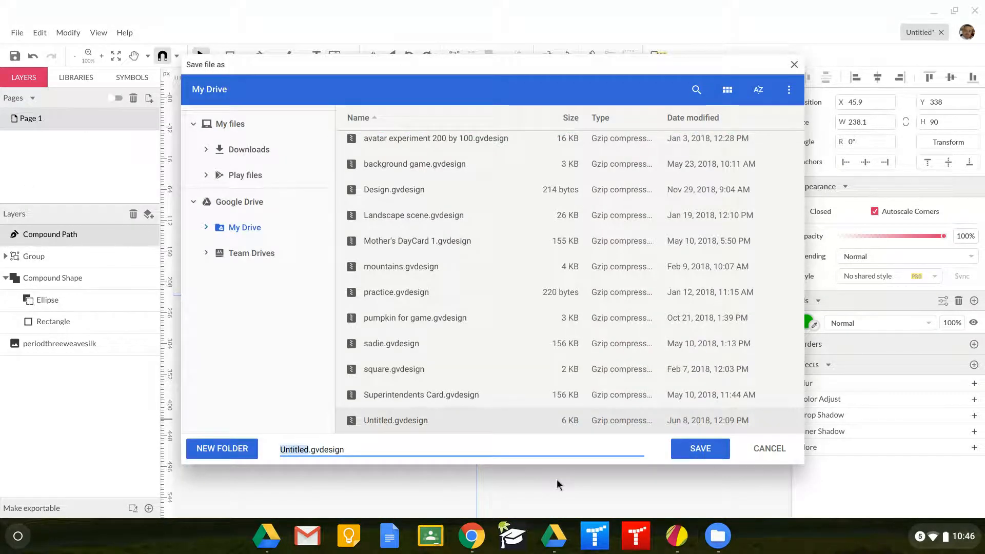
text(xmasc)
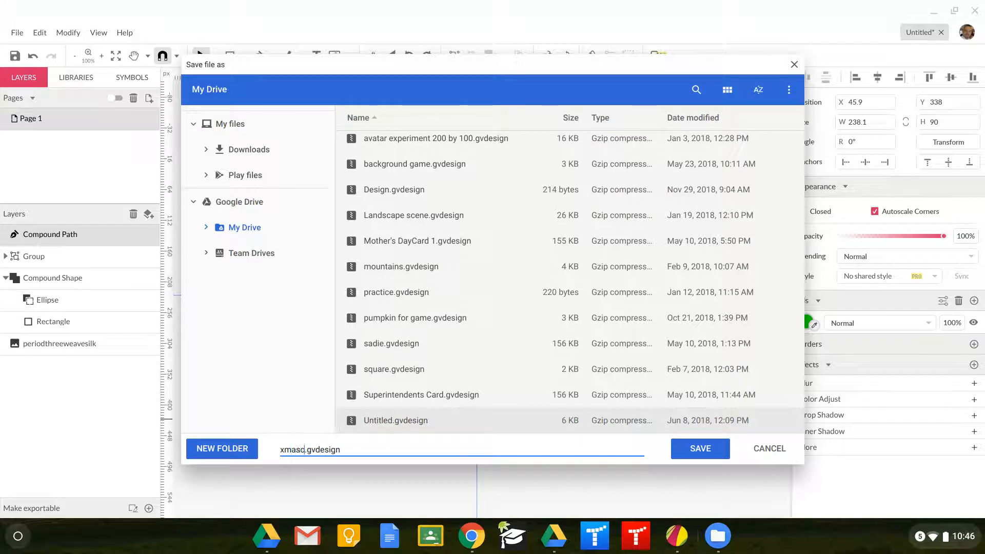
text(ard)
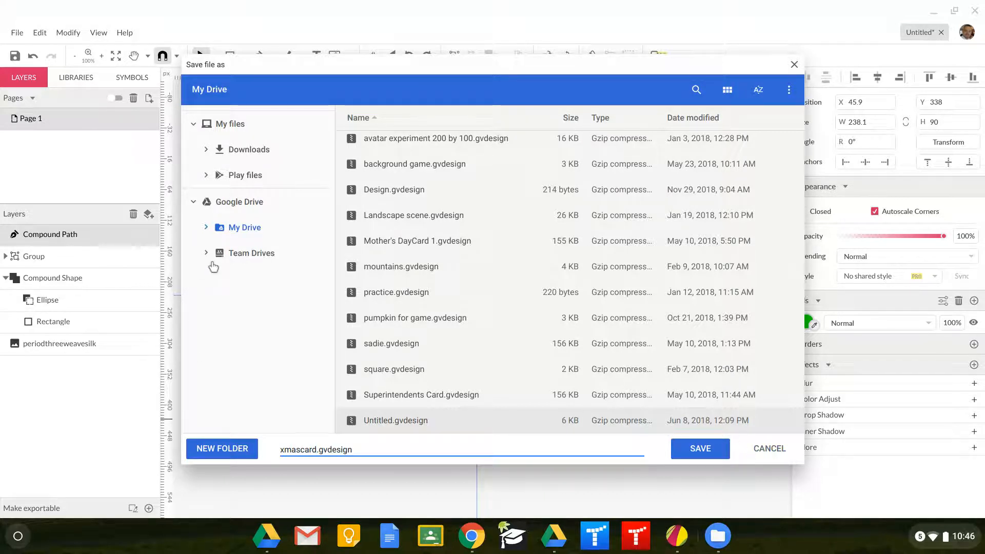
click(246, 231)
click(700, 449)
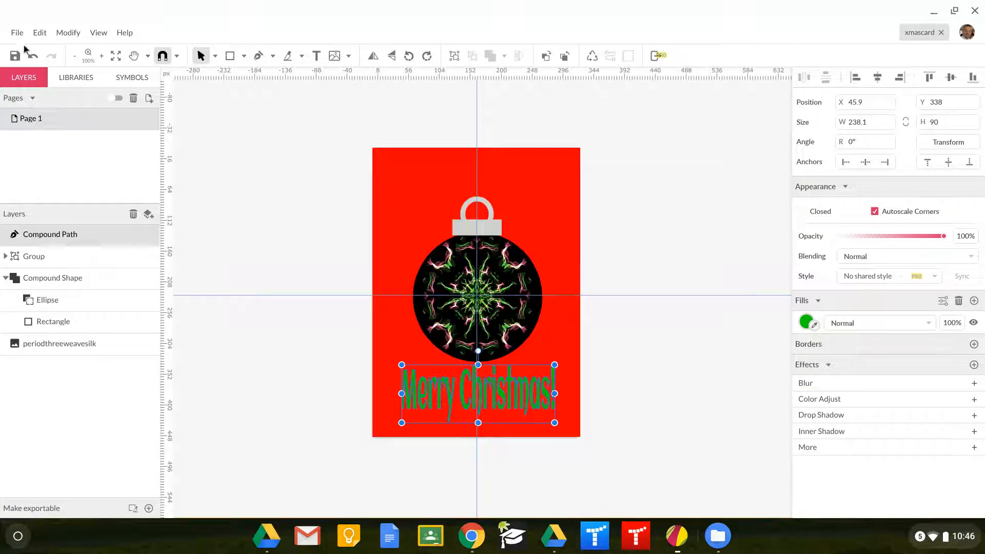
Step: Export the card design as a JPEG image named xmascard.jpeg to My Drive
click(16, 33)
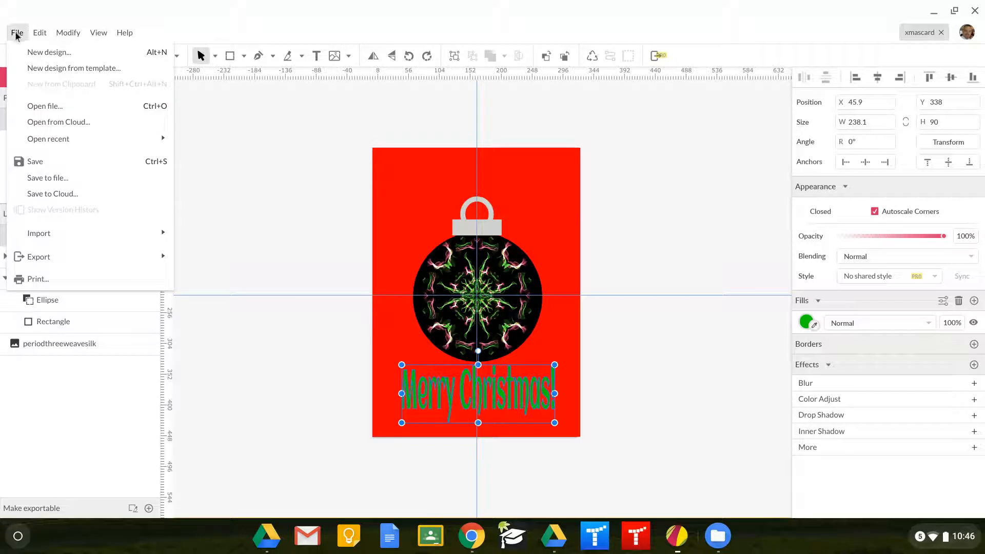
mouse_move(35, 252)
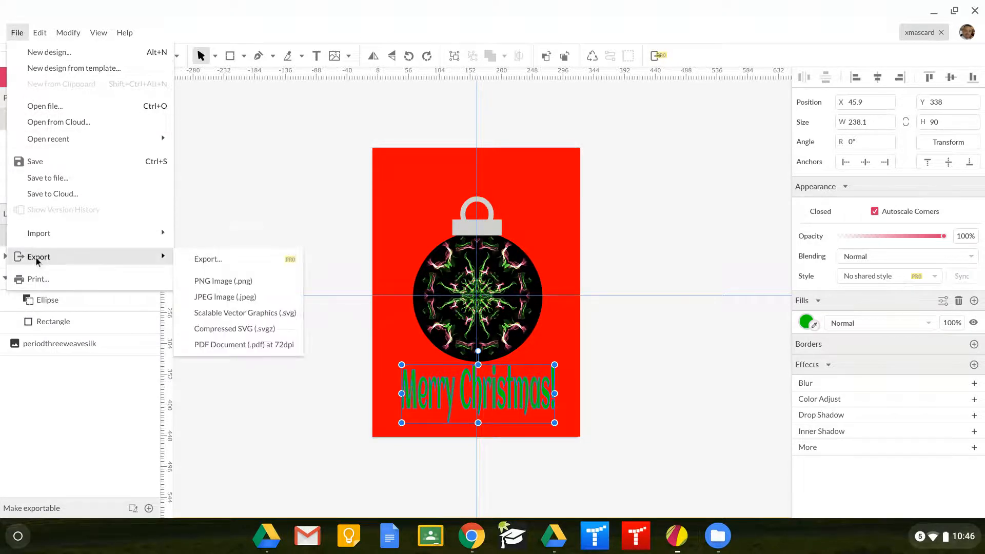
click(275, 299)
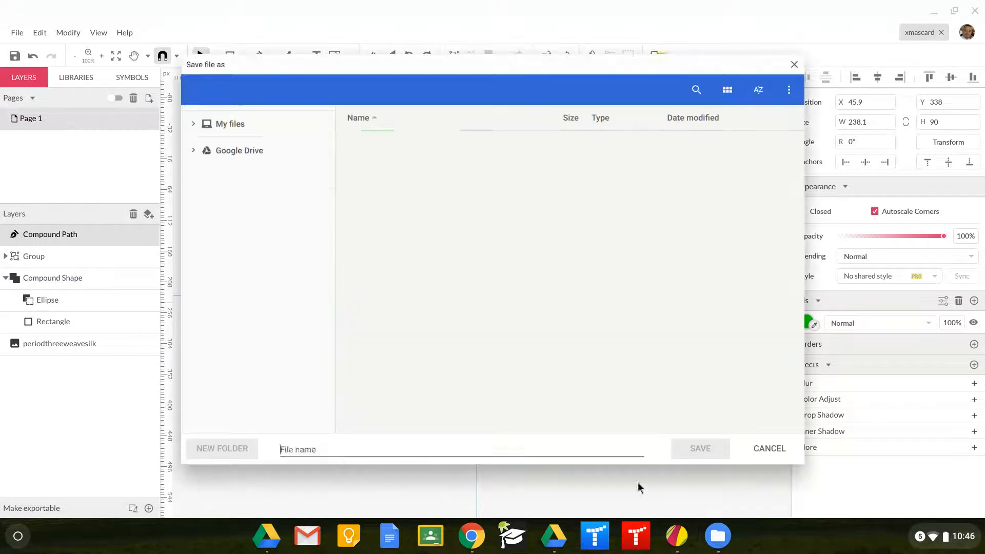
text(x)
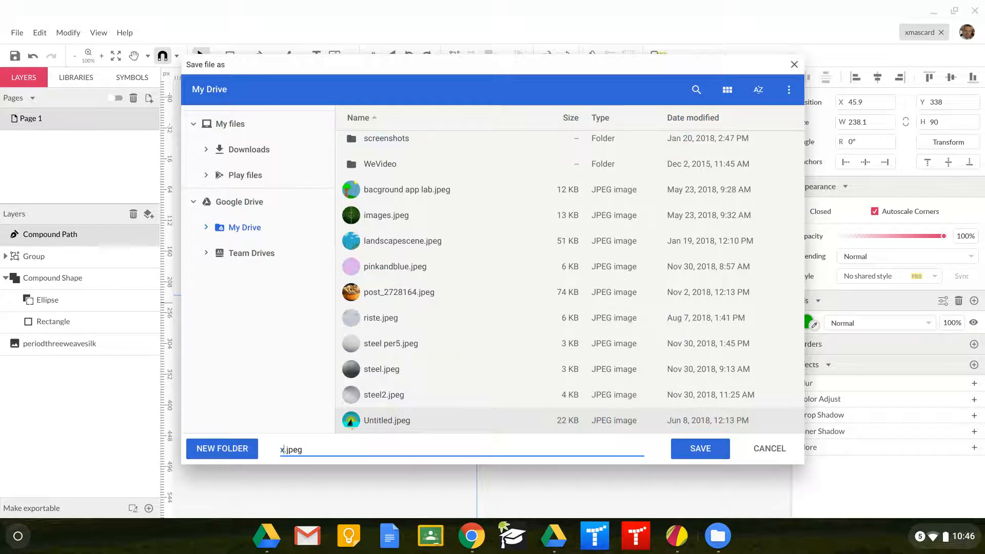
text(masca)
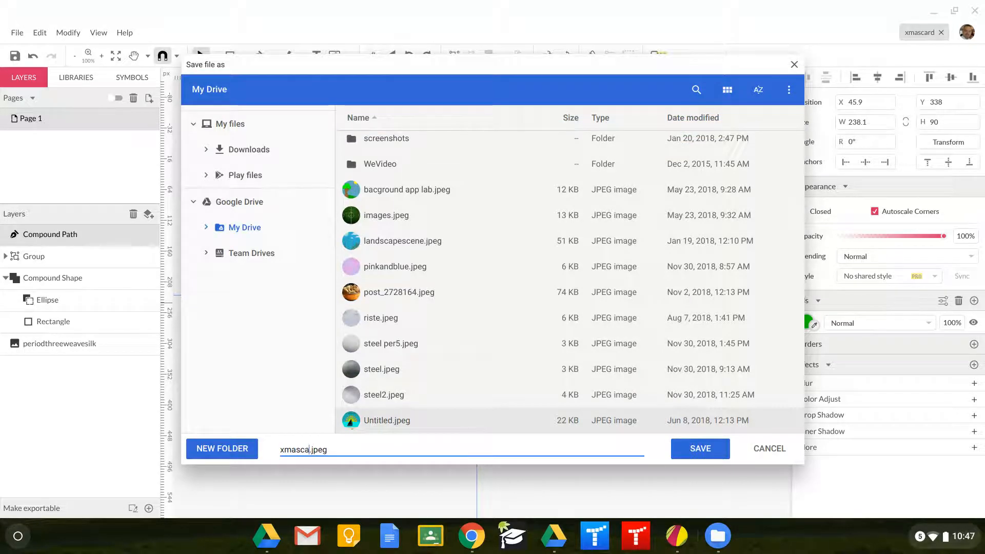
text(rd)
click(701, 448)
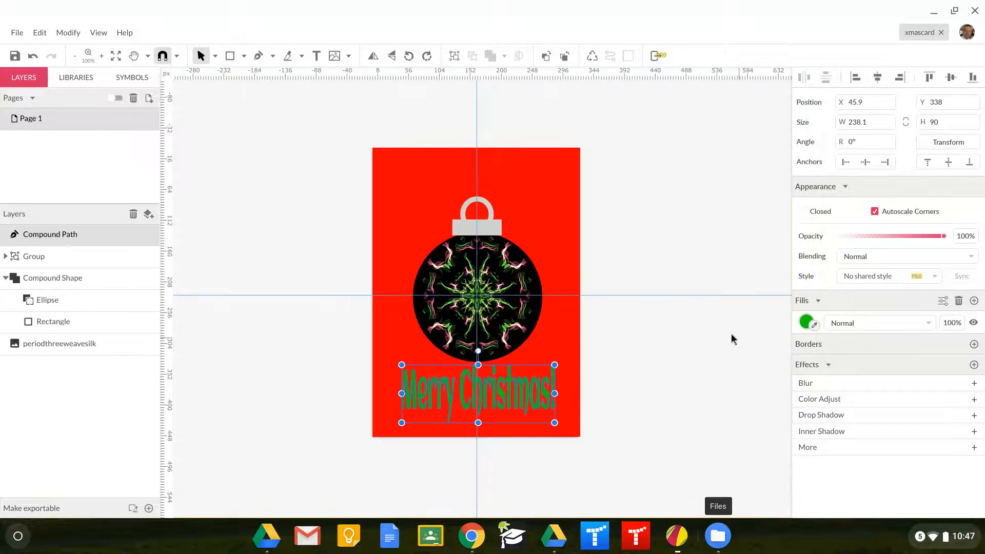
Step: Switch to the Chrome browser and open code.org in the empty new tab
click(934, 11)
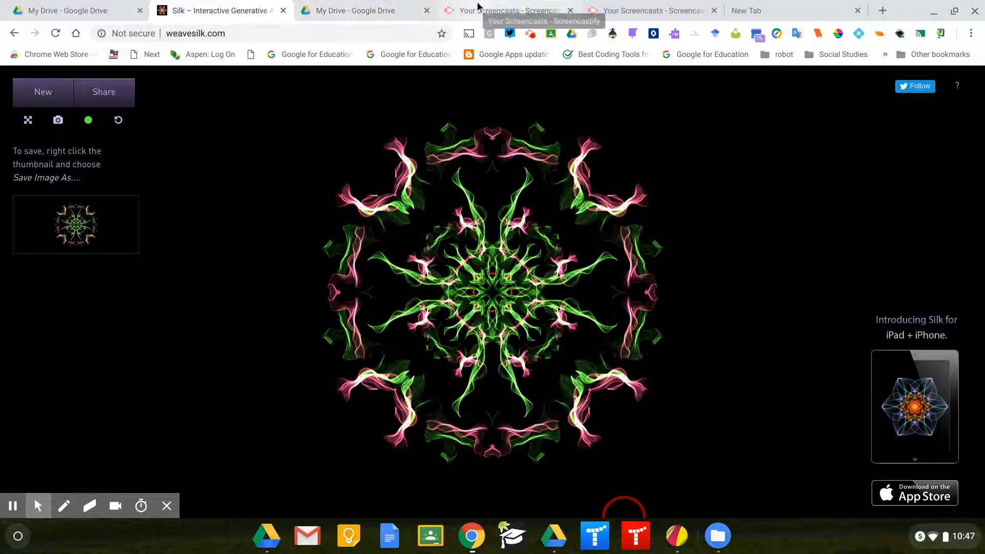
click(827, 13)
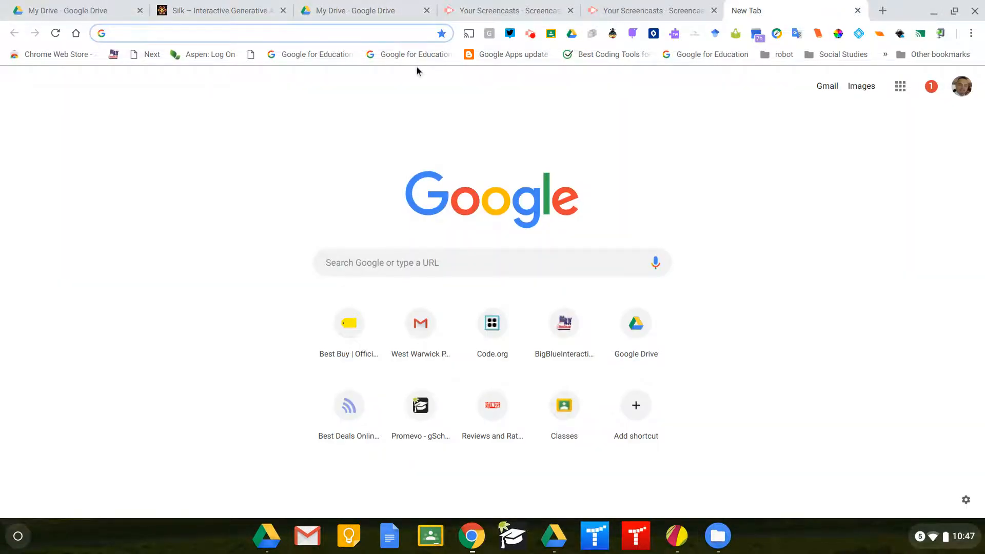
text(code.o)
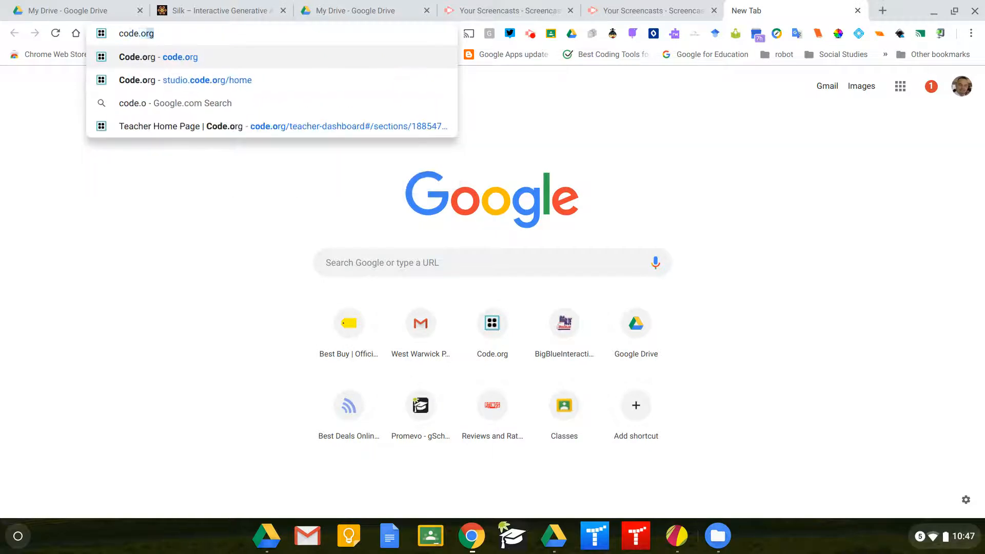
text(rg)
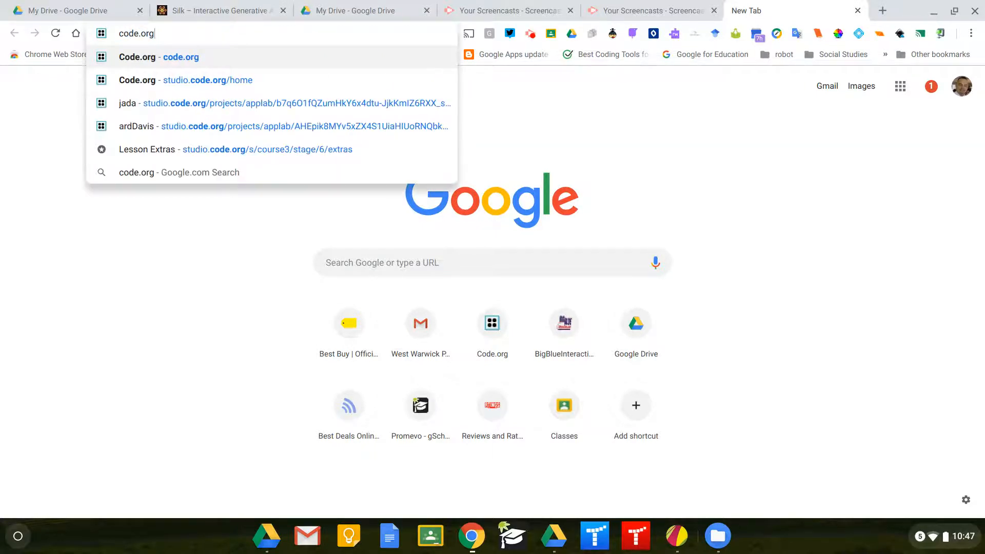
click(246, 61)
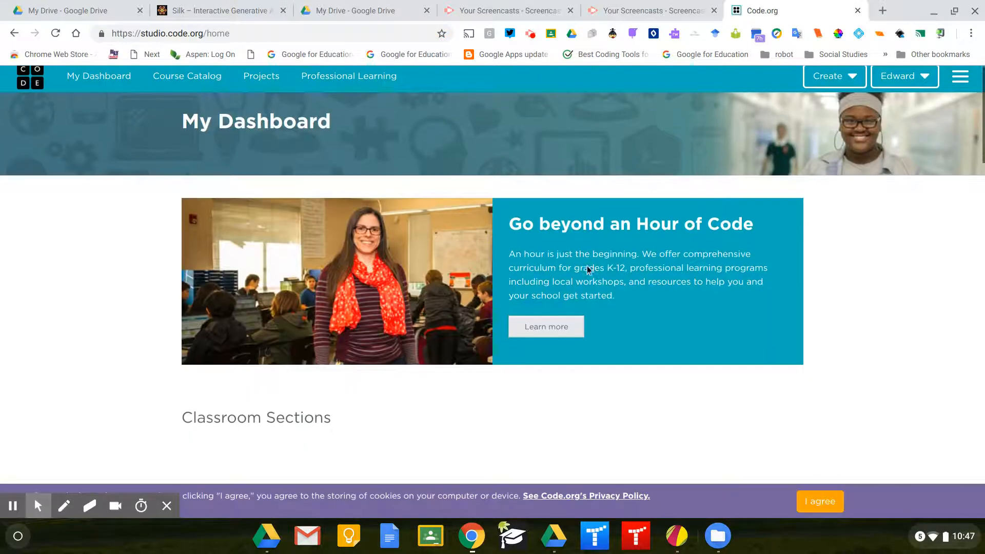
Step: Start a new App Lab project from the Projects section of the Code.org dashboard
scroll(593, 265, down, 10)
scroll(592, 265, down, 15)
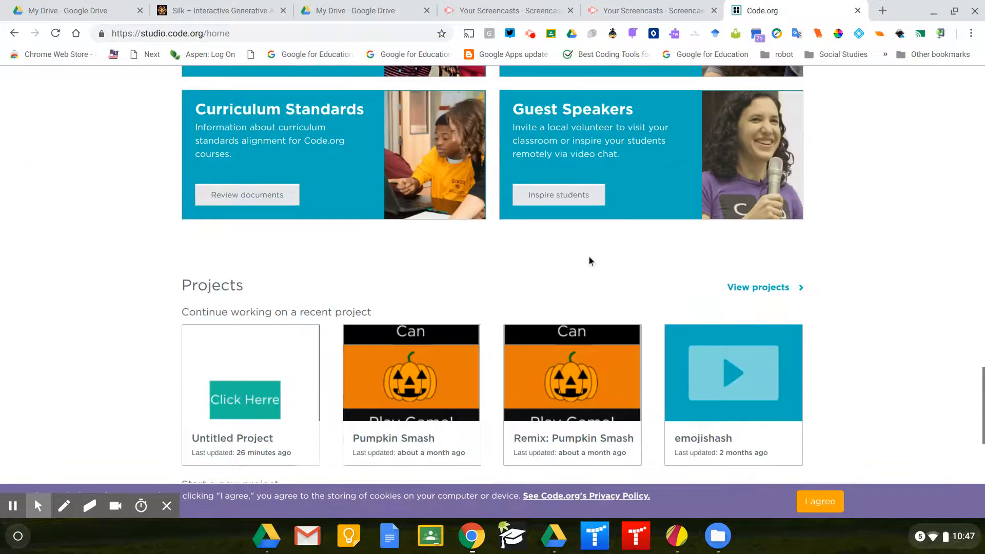
scroll(591, 260, down, 5)
click(521, 248)
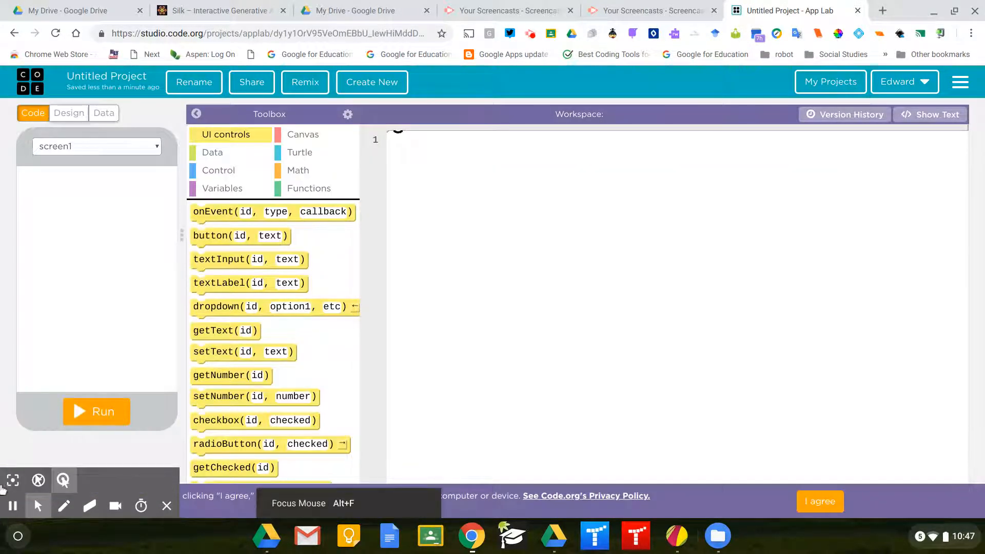
Step: In design mode, set the screen's ID to welcome and add a button on its lower part at x 0, y 270
click(64, 111)
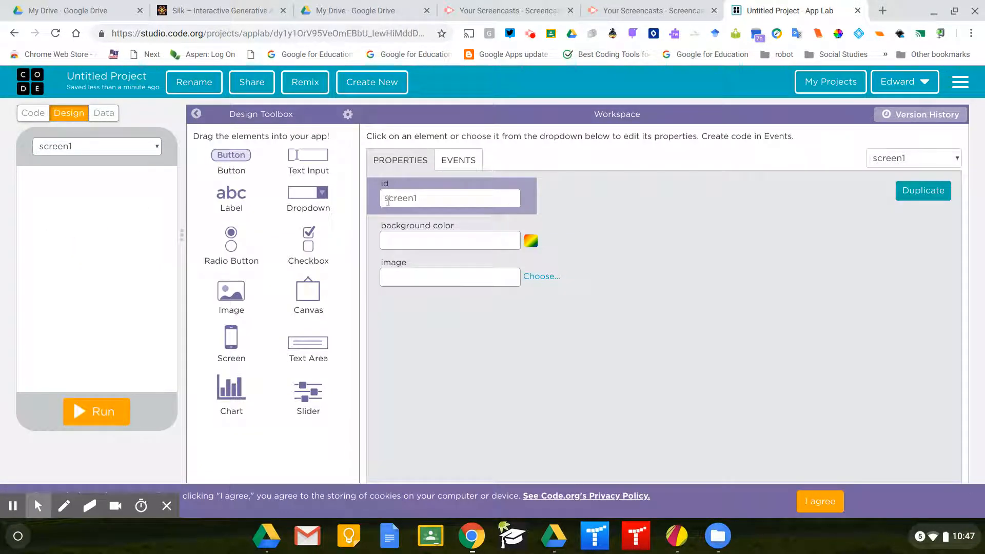
double_click(430, 200)
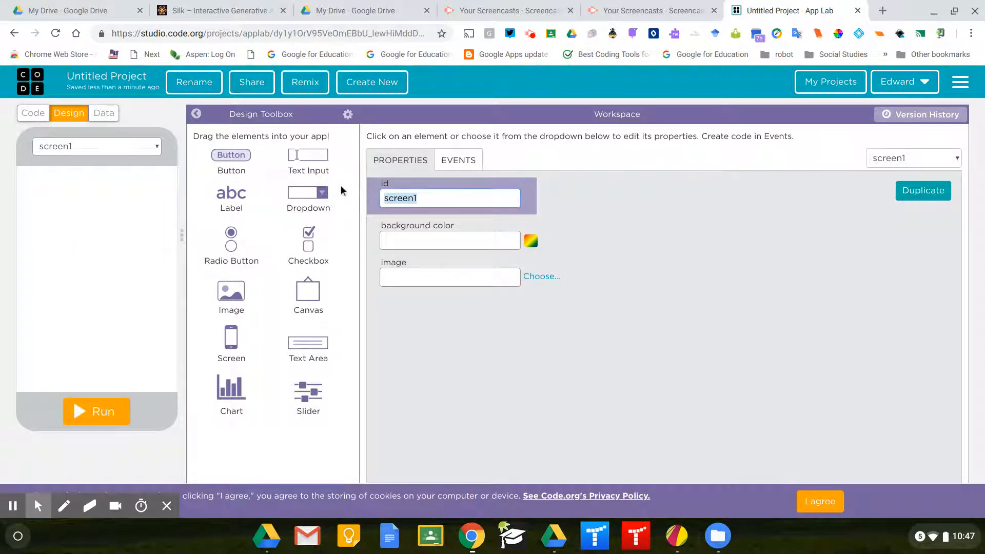
text(welcome)
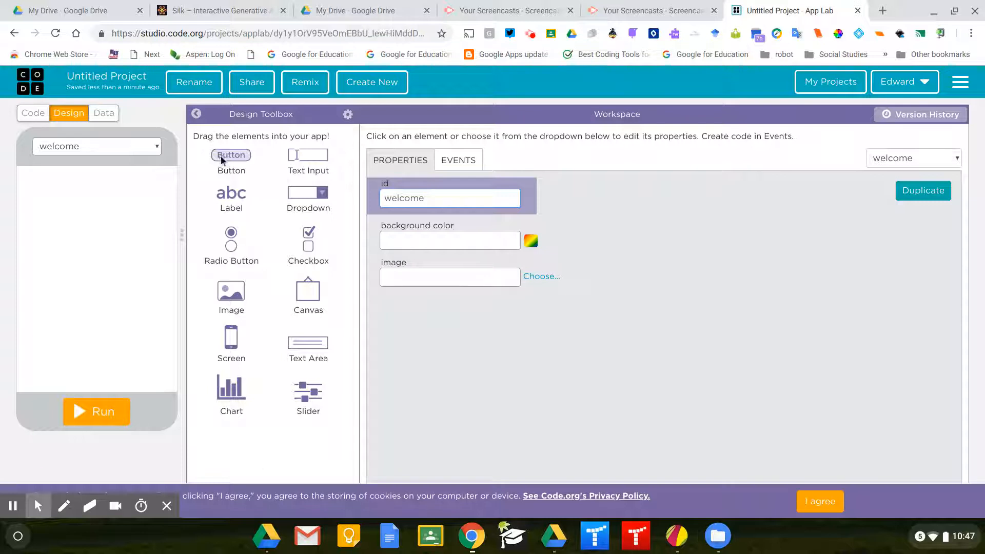
drag(226, 162, 181, 339)
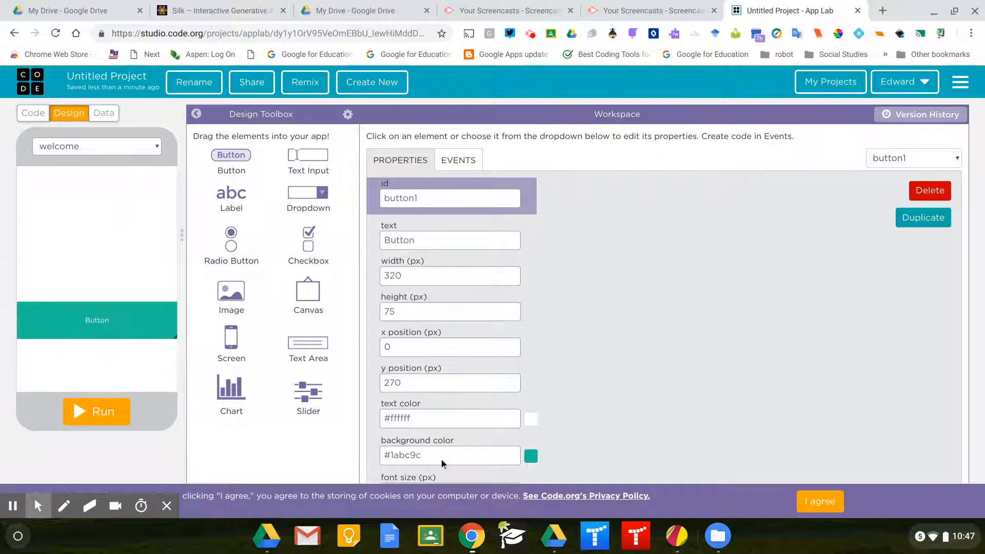
Step: Set the welcome screen's background color to the red #ed0b0b
click(69, 223)
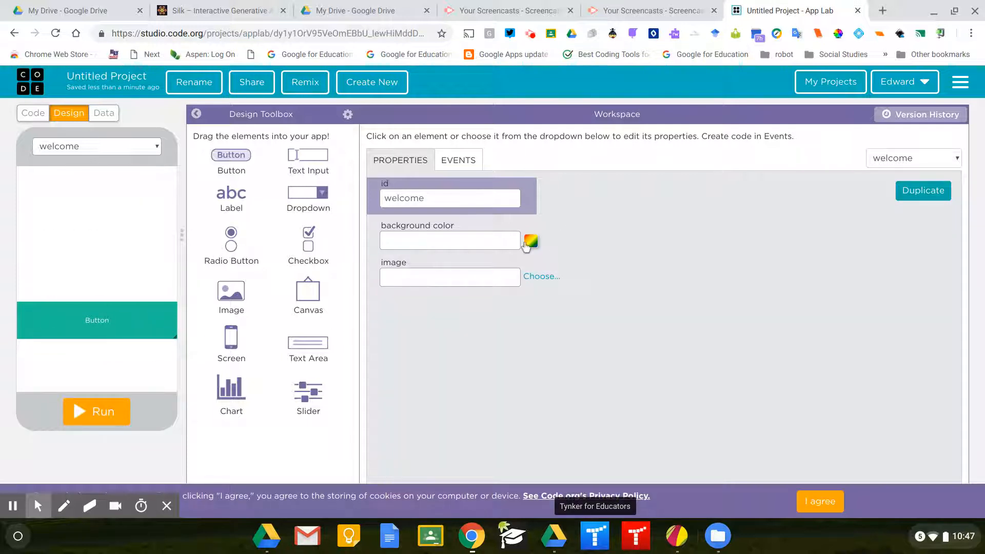
click(530, 241)
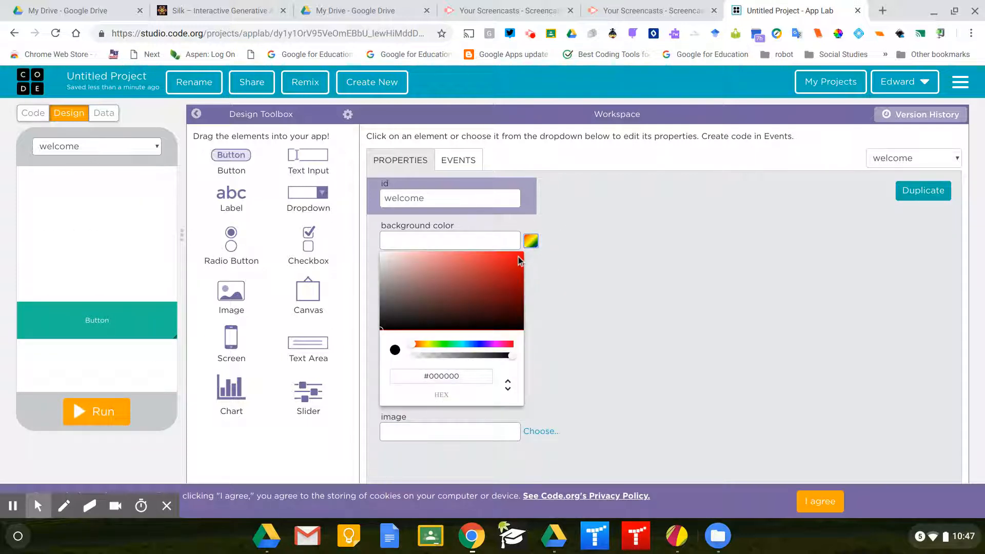
click(518, 258)
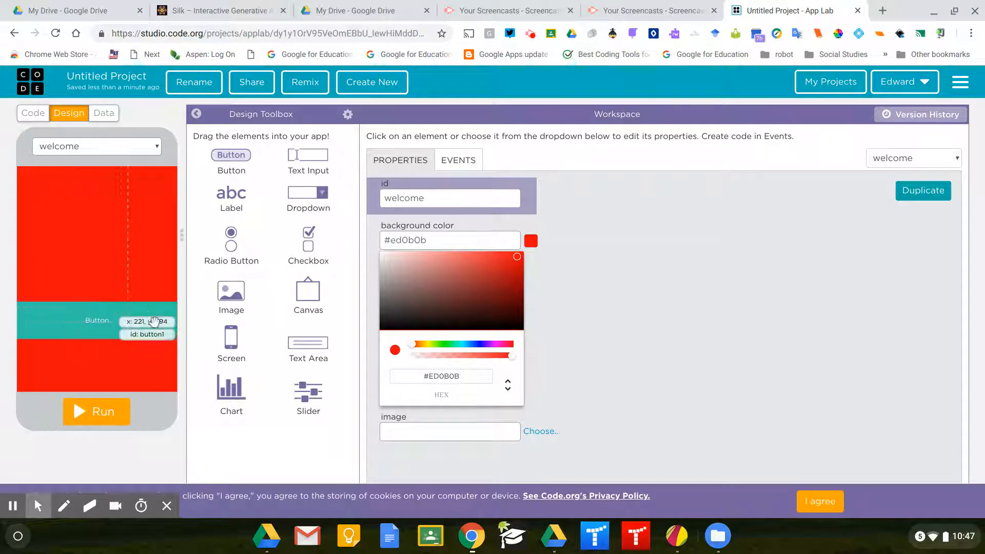
Step: Change the button's background color to the green #1abc31
click(153, 320)
scroll(538, 405, down, 1)
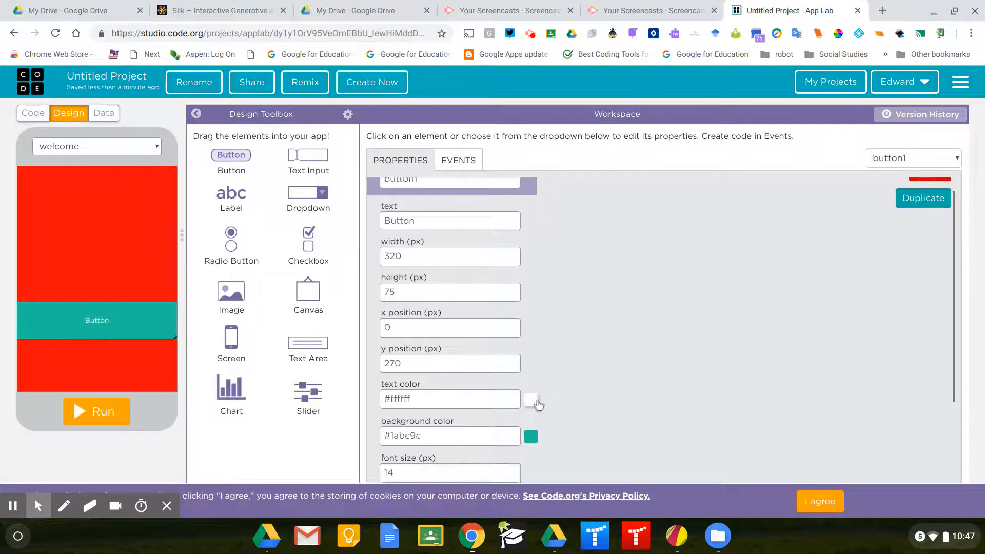
click(532, 435)
scroll(490, 402, down, 3)
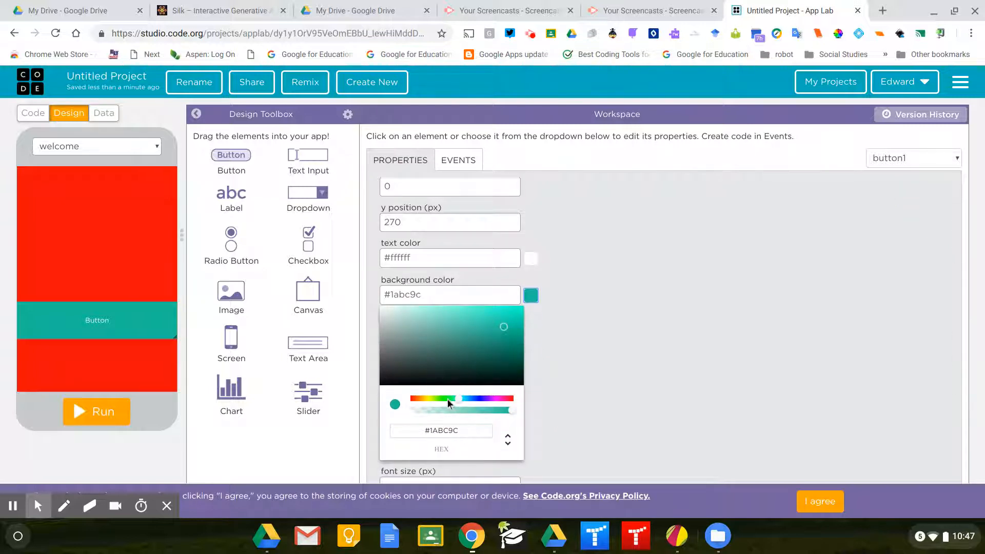
click(448, 399)
scroll(615, 297, up, 3)
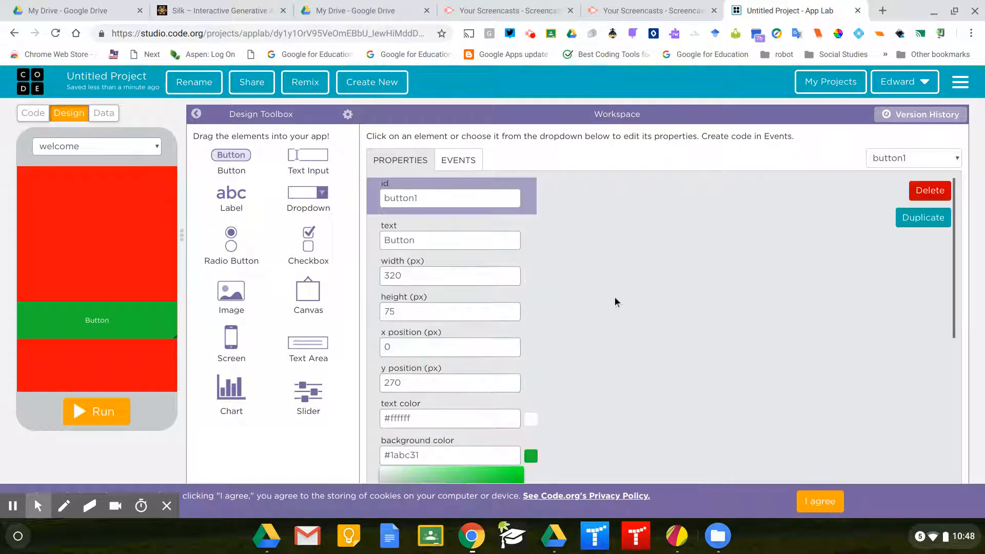
Step: Set the button's text to "Click Here" with a font size of 40 px
drag(424, 240, 377, 241)
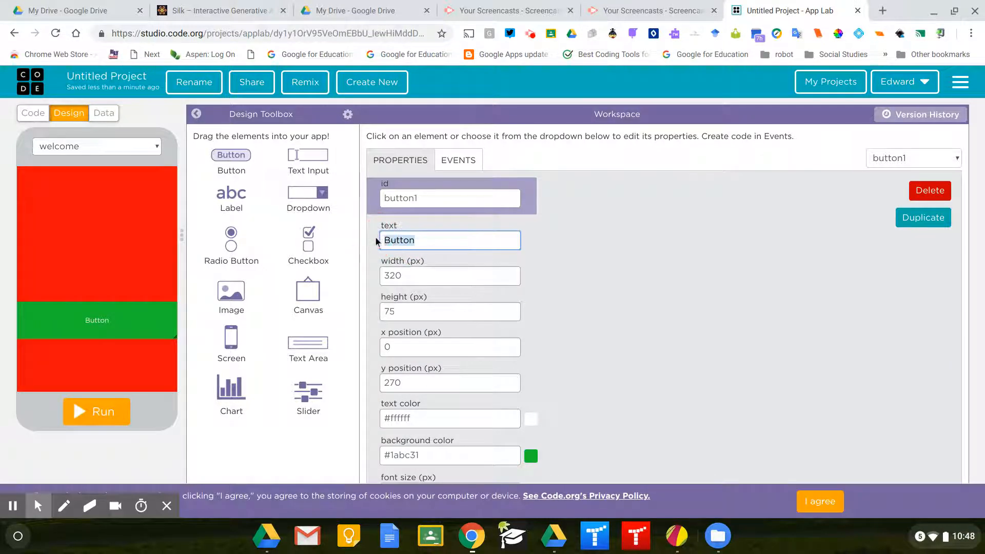
text(Cl)
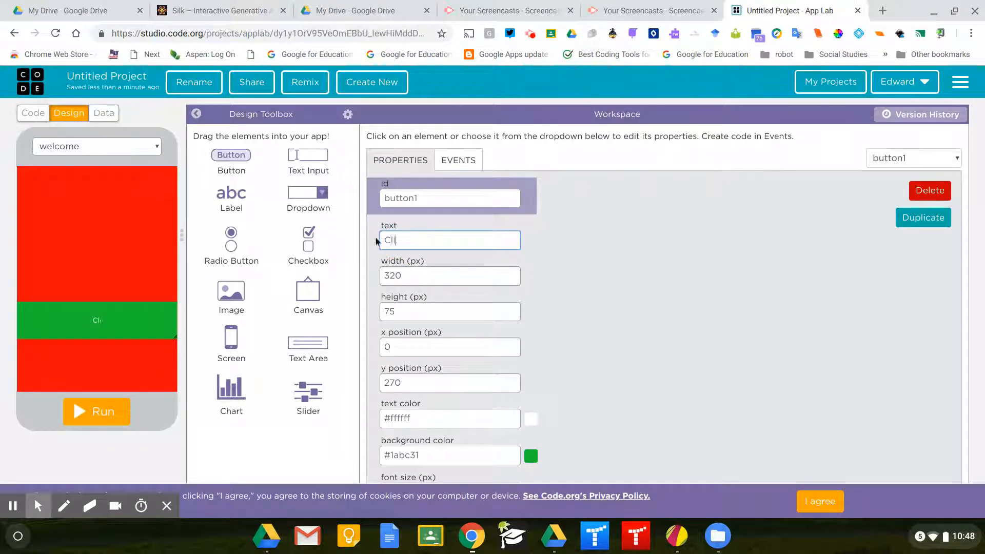
text(ick Here)
scroll(543, 344, down, 2)
drag(392, 396, 343, 386)
text(40)
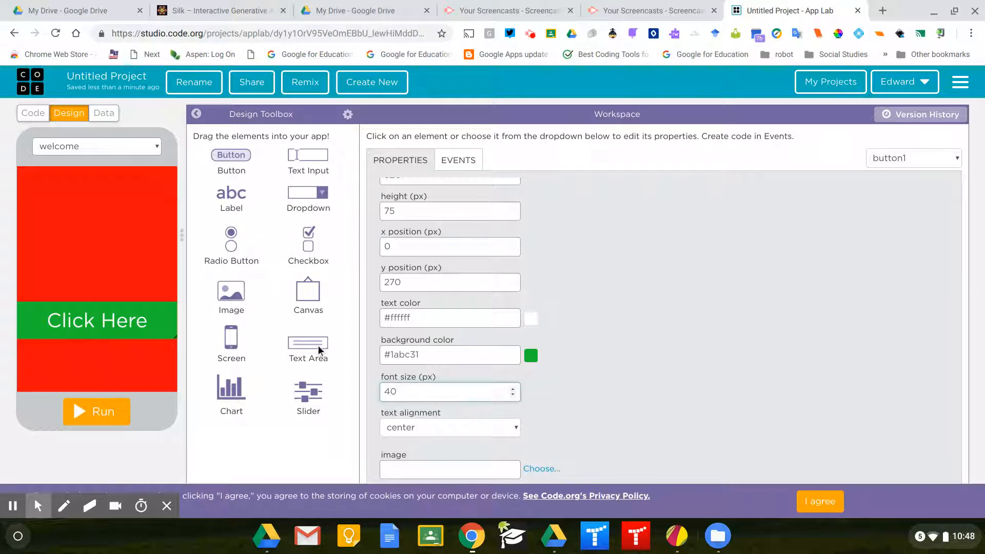
Step: Add a text area above the button at x 55, y 35, reading "Click for your Surprise!" on two lines
drag(319, 351, 96, 189)
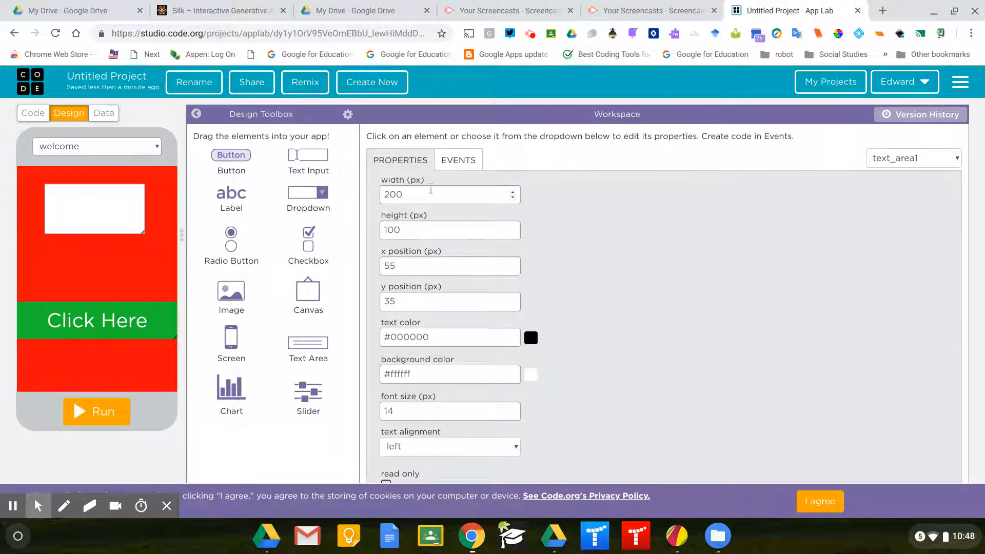
scroll(447, 256, down, 2)
scroll(449, 261, up, 2)
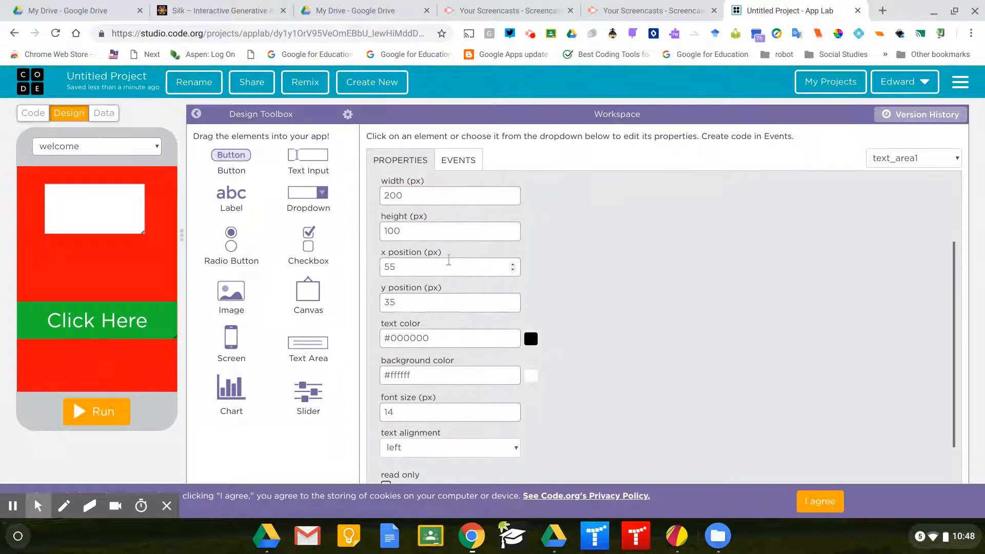
scroll(449, 260, up, 2)
click(447, 257)
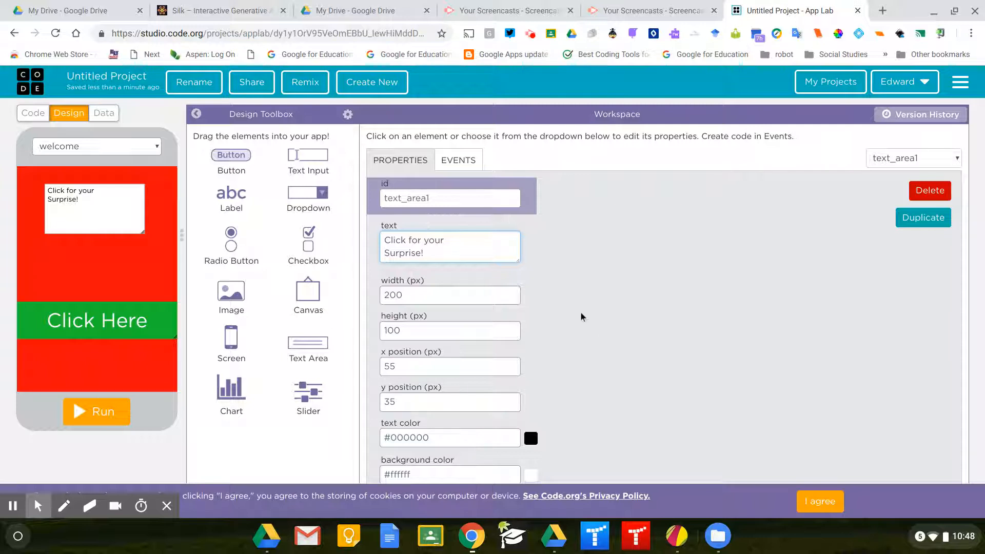
Step: Copy the welcome screen's background color #ed0b0b and apply it as the text area's background color
click(118, 264)
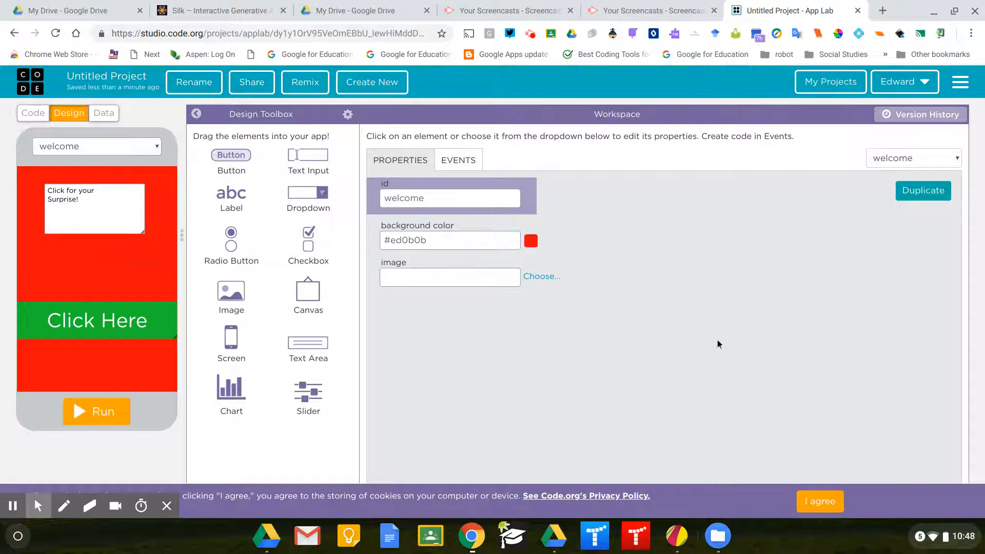
drag(440, 243, 329, 232)
key(ctrl+c)
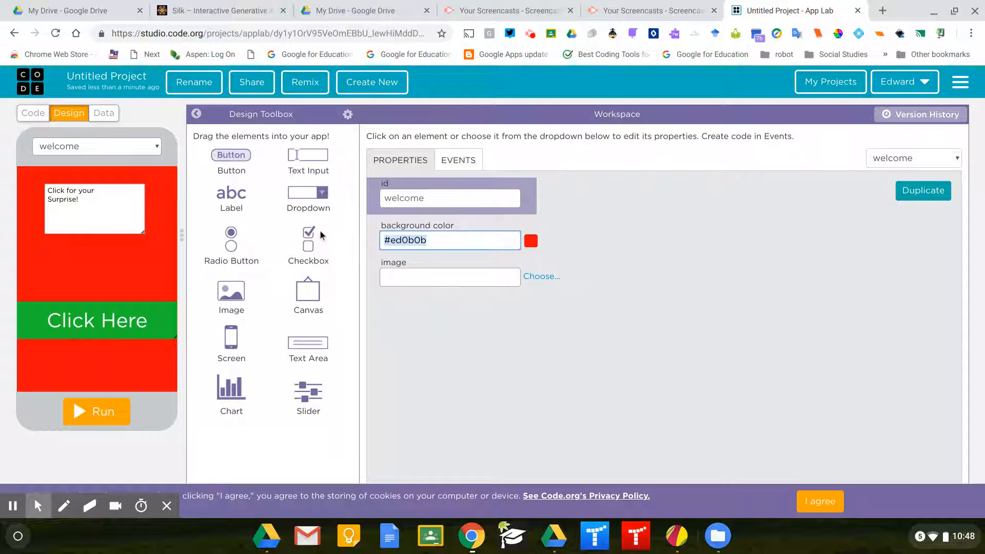
click(103, 217)
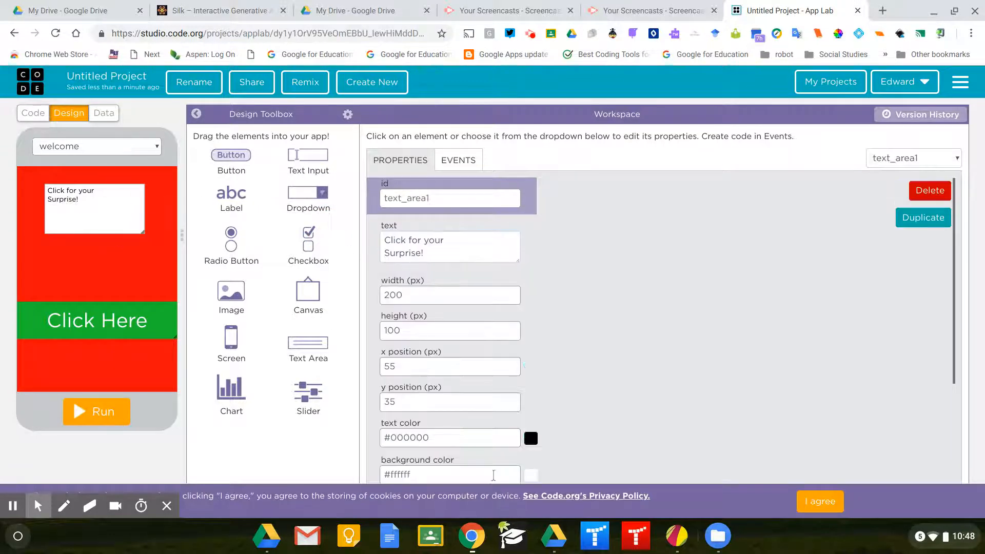
scroll(421, 369, down, 3)
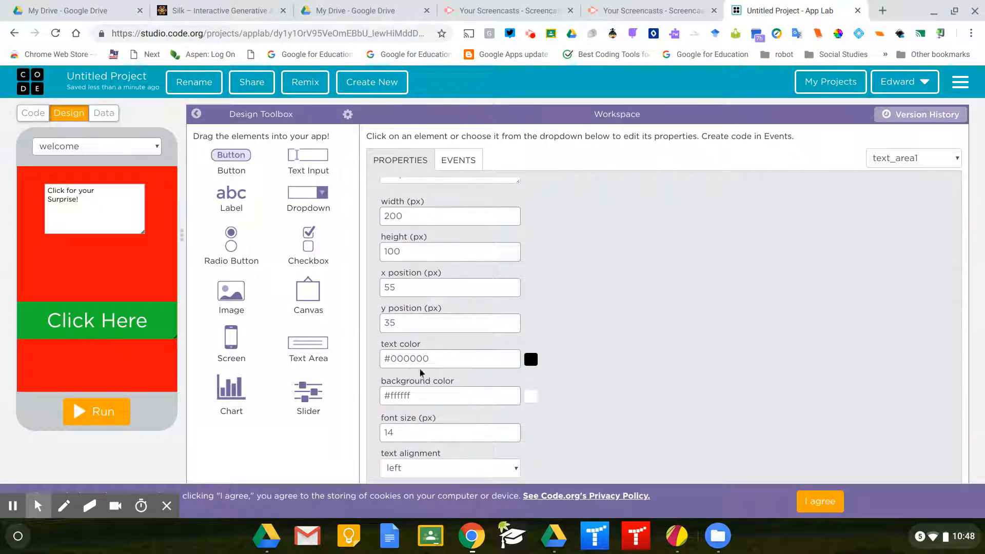
drag(438, 400, 354, 383)
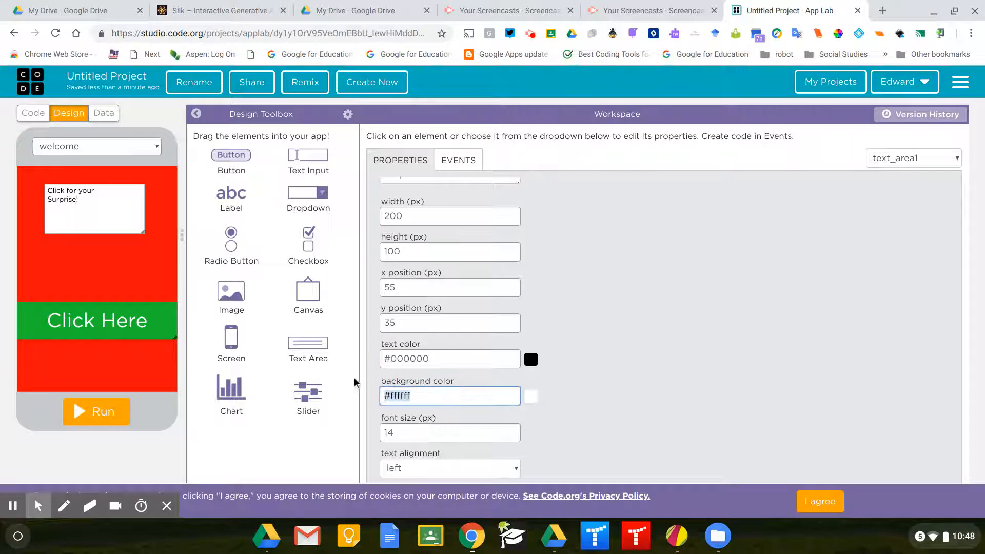
key(ctrl+v)
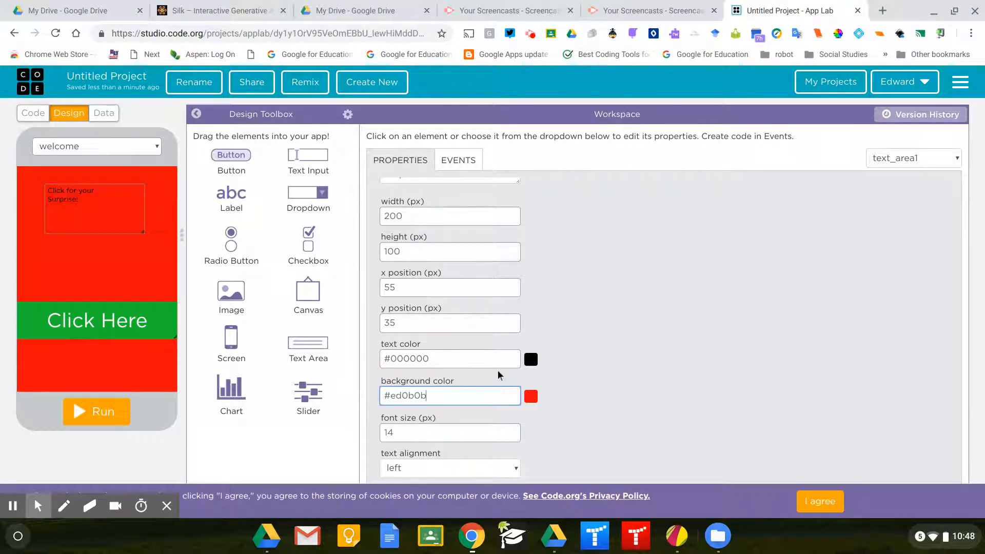
Step: Center the text area's text and set its font size to 40 px
click(397, 468)
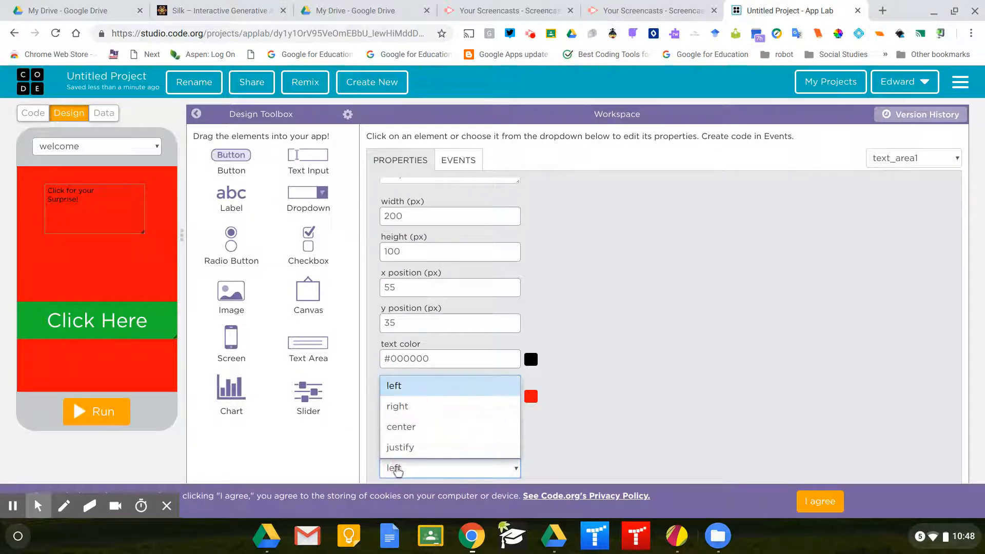
click(406, 429)
scroll(442, 418, down, 1)
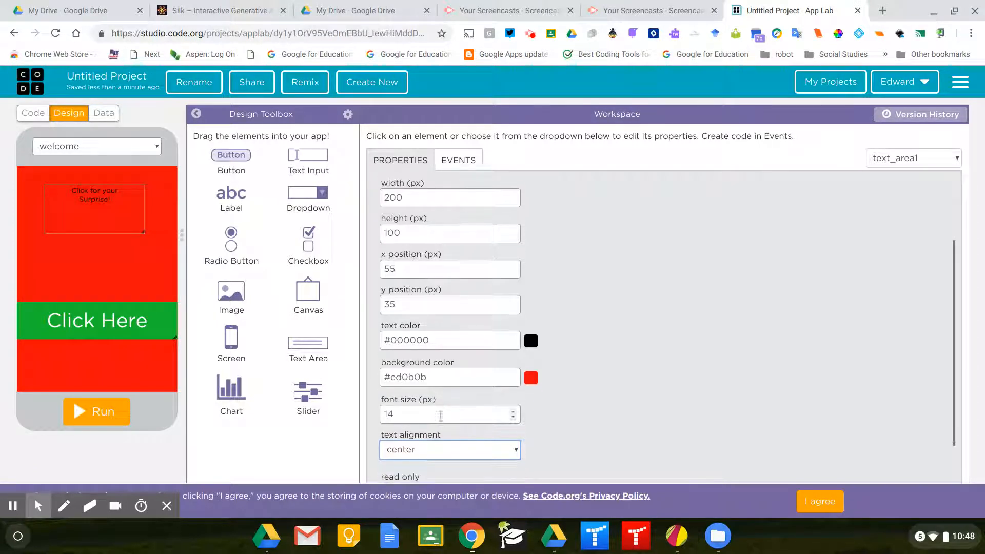
scroll(440, 416, down, 1)
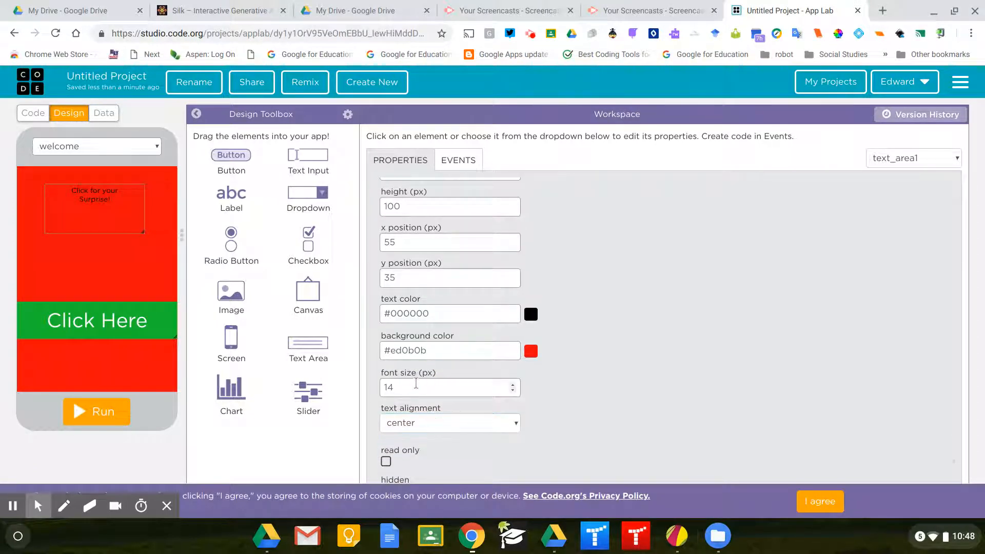
click(414, 384)
key(BackSpace)
key(BackSpace)
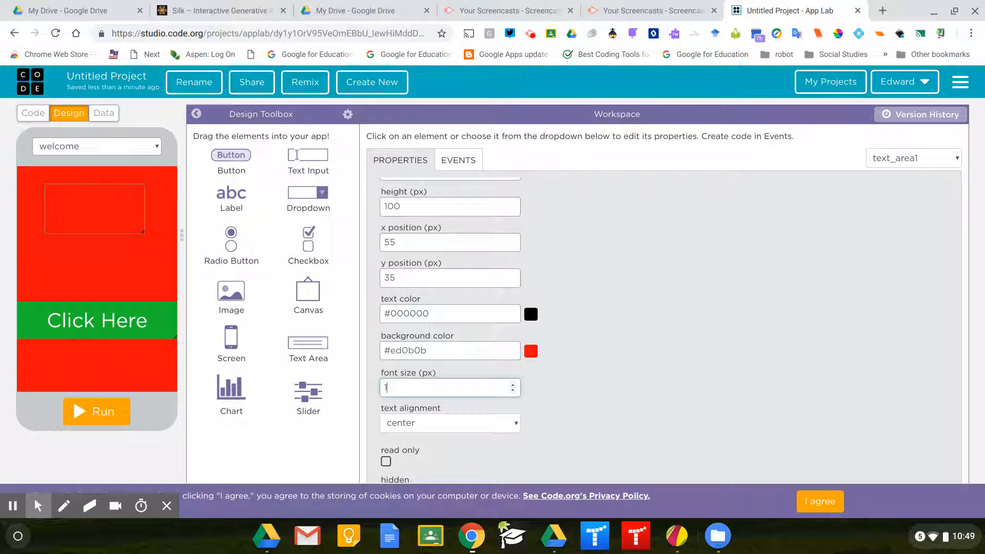
text(40)
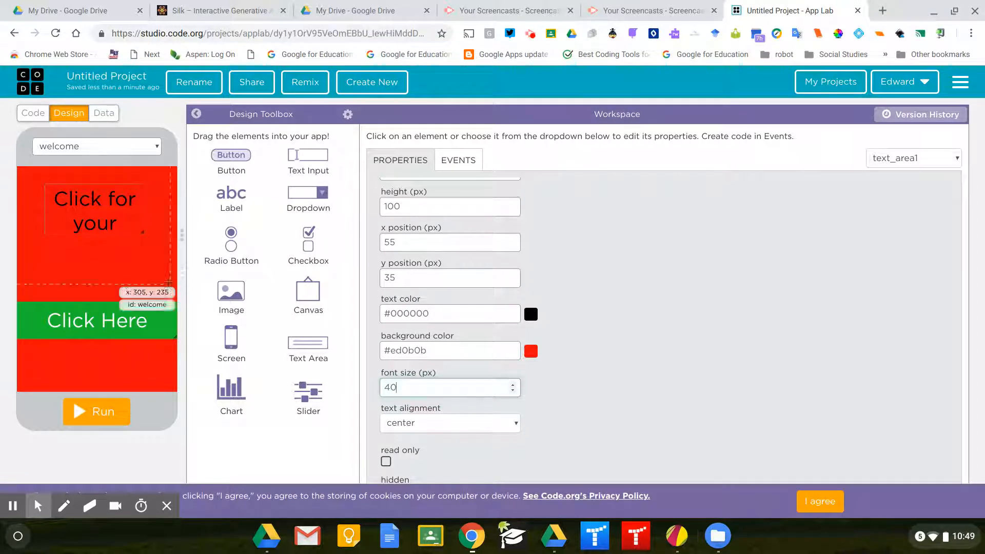
Step: Enlarge the text area to a height of about 195 px and set its text color to the near-white #f8f5f5
drag(141, 232, 146, 280)
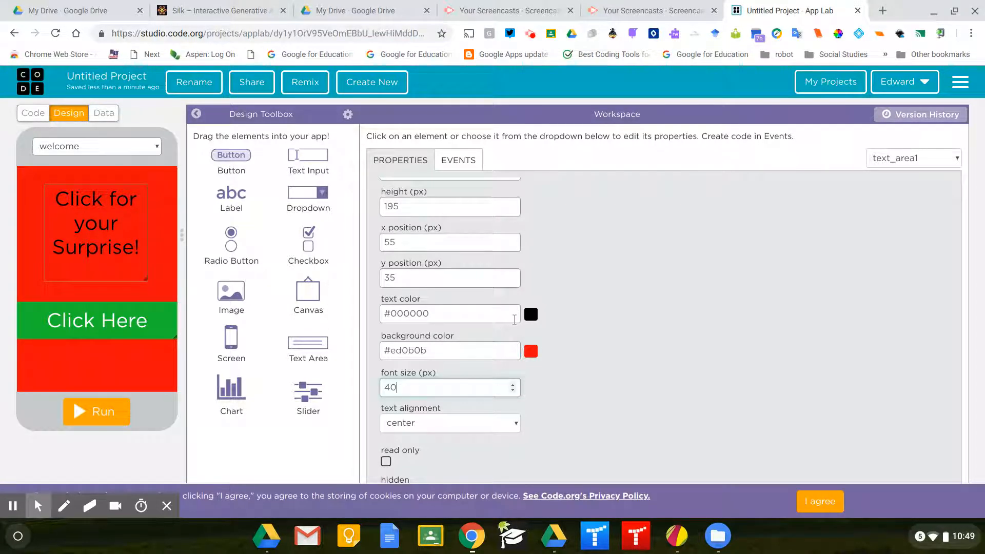
click(531, 315)
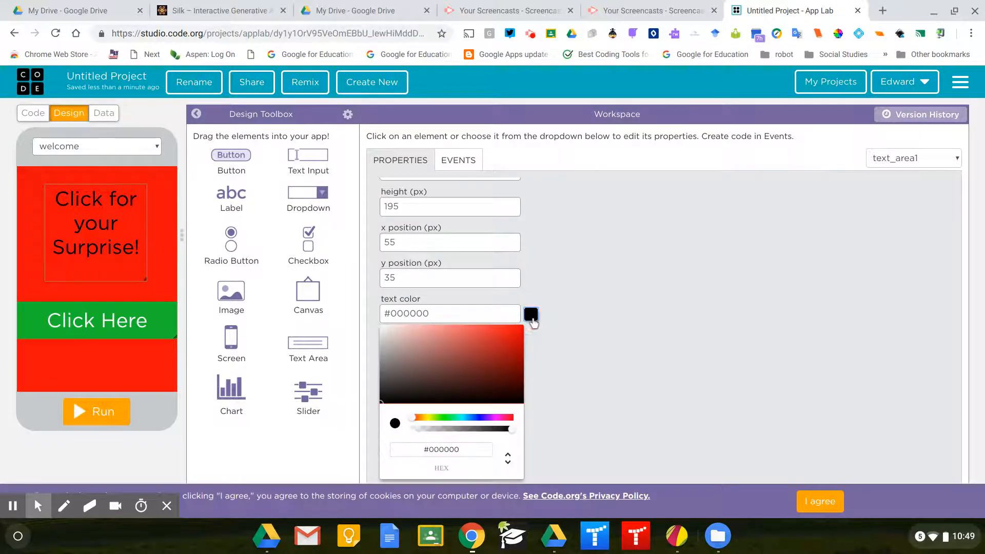
click(382, 326)
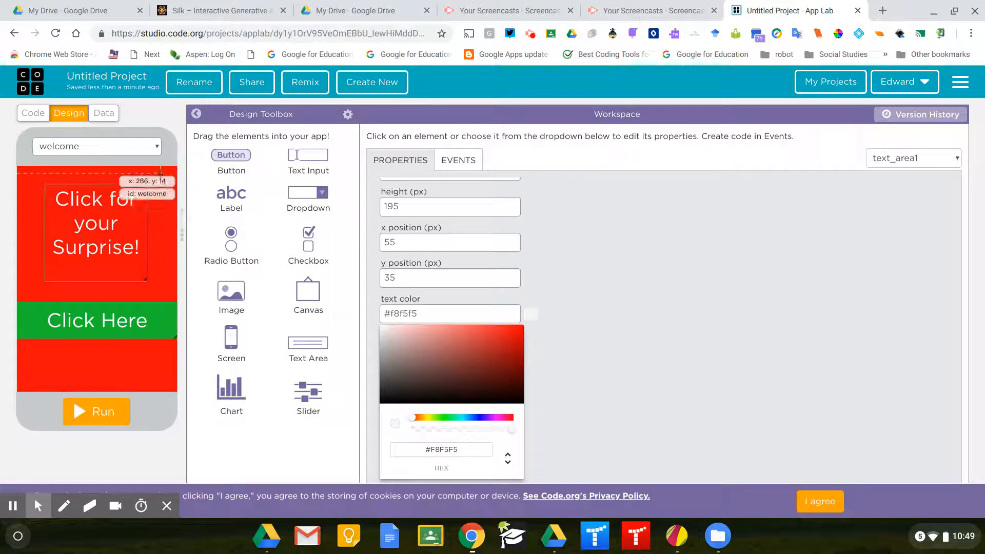
Step: Create a new screen with the id "card" and fill it with a 320 by 450 px image element at x 0, y 0
click(126, 152)
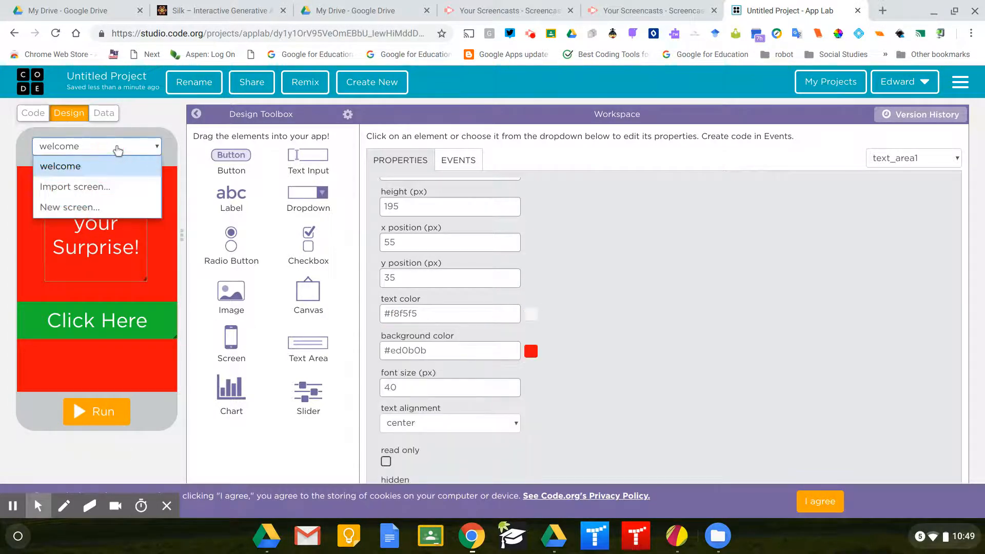
click(95, 212)
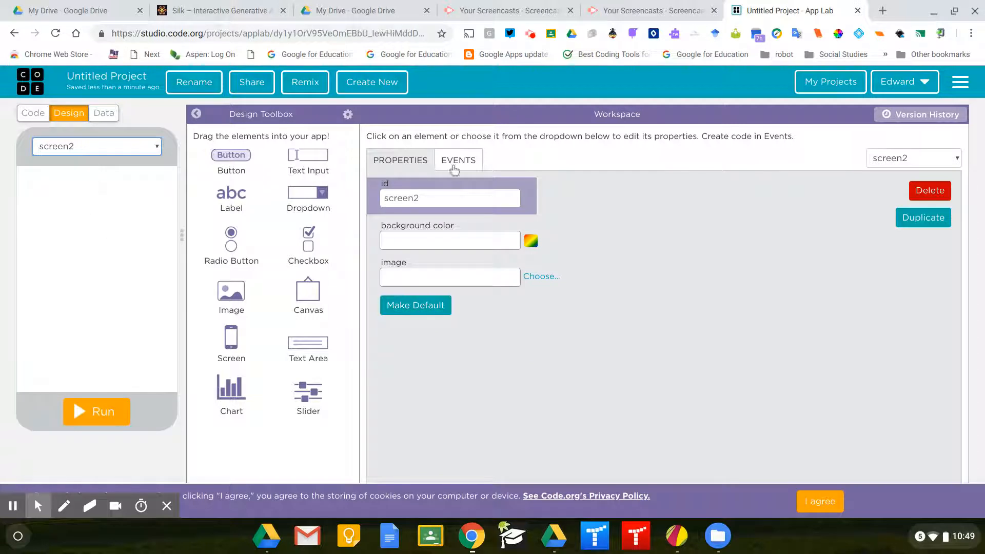
double_click(429, 197)
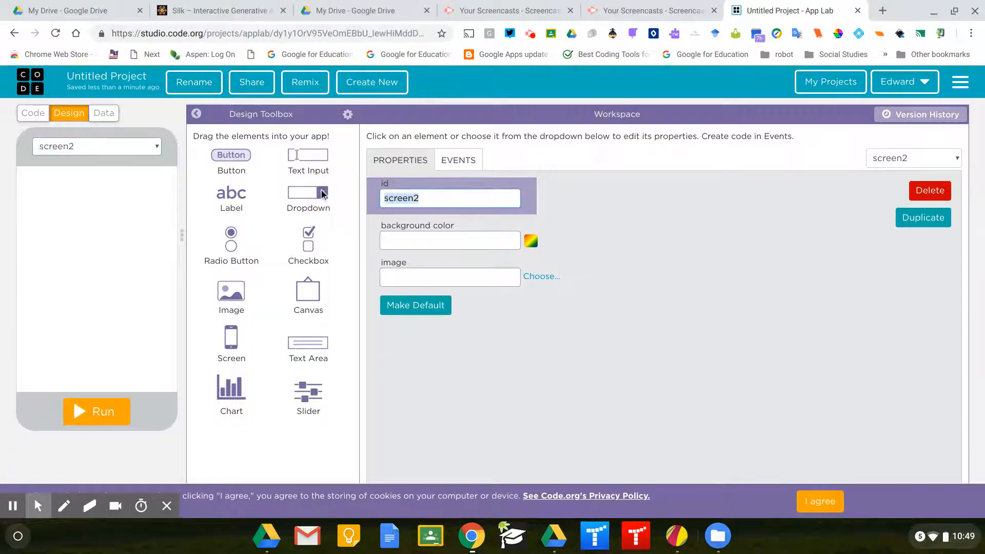
text(card)
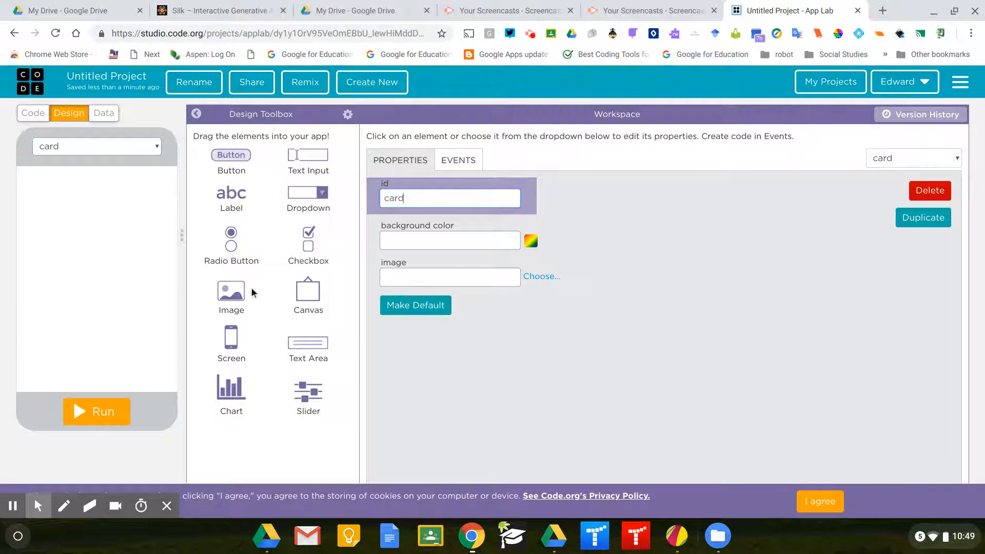
drag(232, 292, 40, 165)
drag(65, 214, 176, 402)
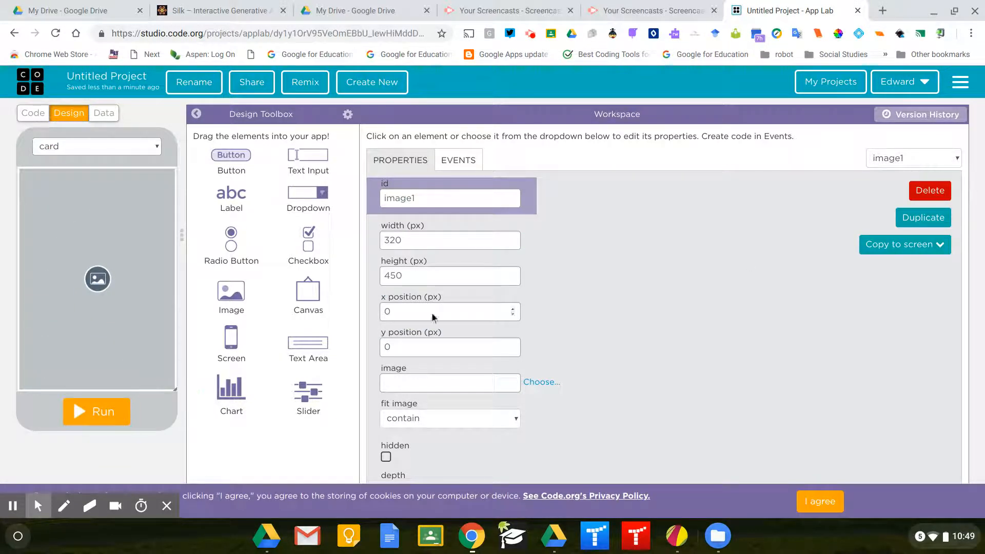
Step: Upload xmascard.jpeg from My Drive and choose it as the picture of the card screen's image element
scroll(538, 316, down, 1)
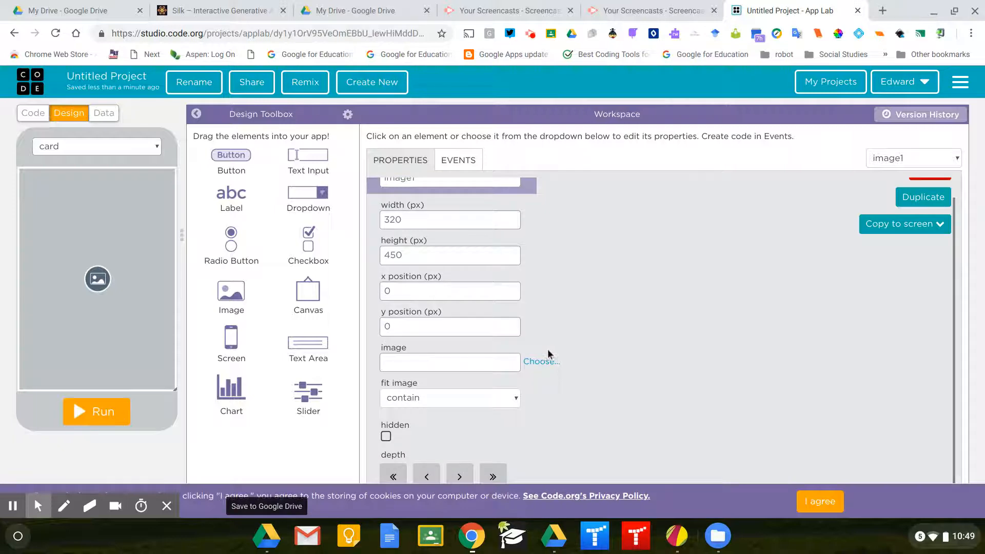
scroll(550, 351, up, 1)
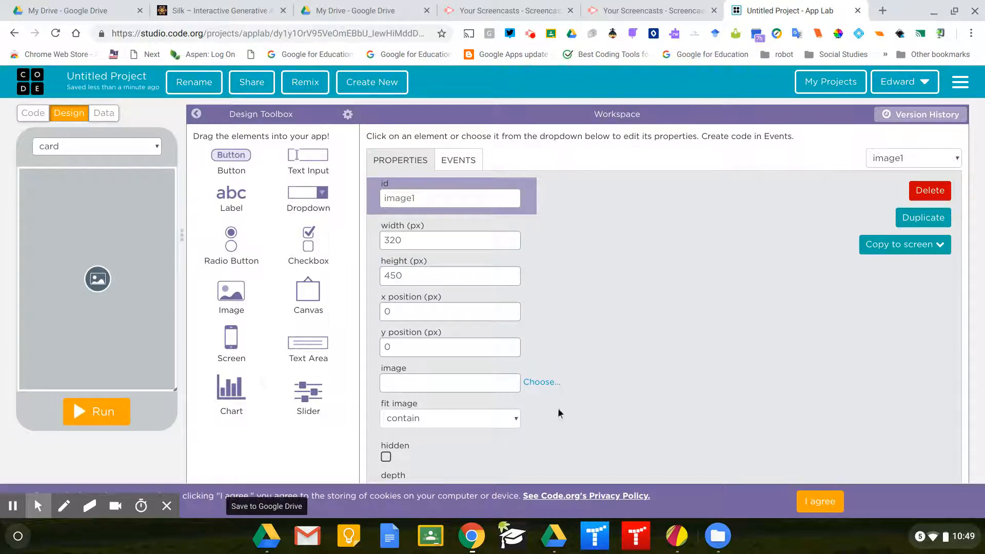
click(545, 381)
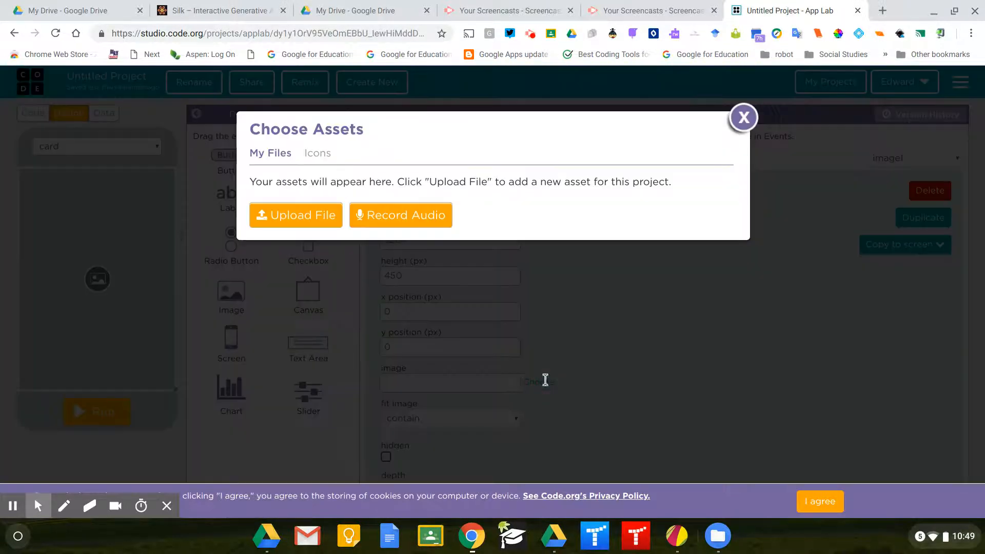
click(291, 224)
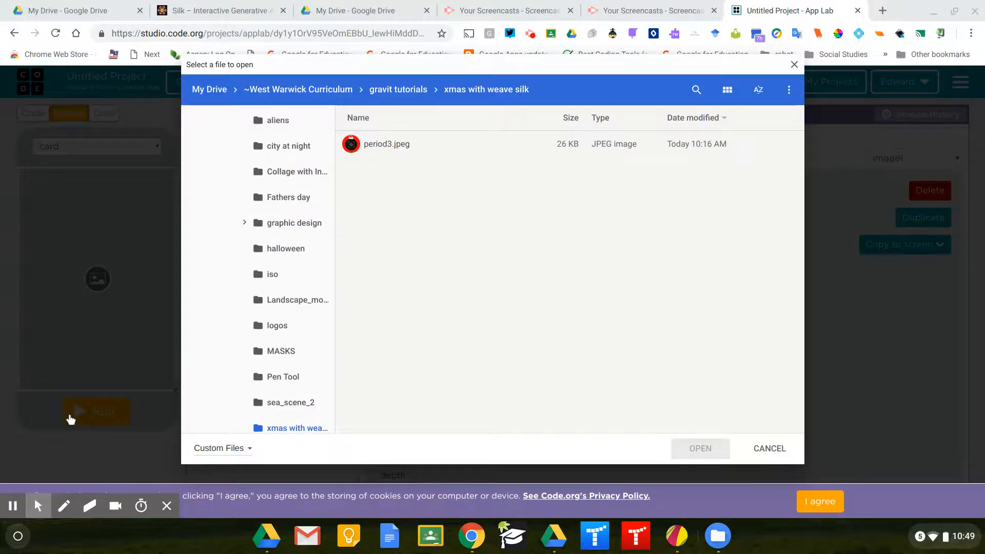
scroll(226, 374, up, 10)
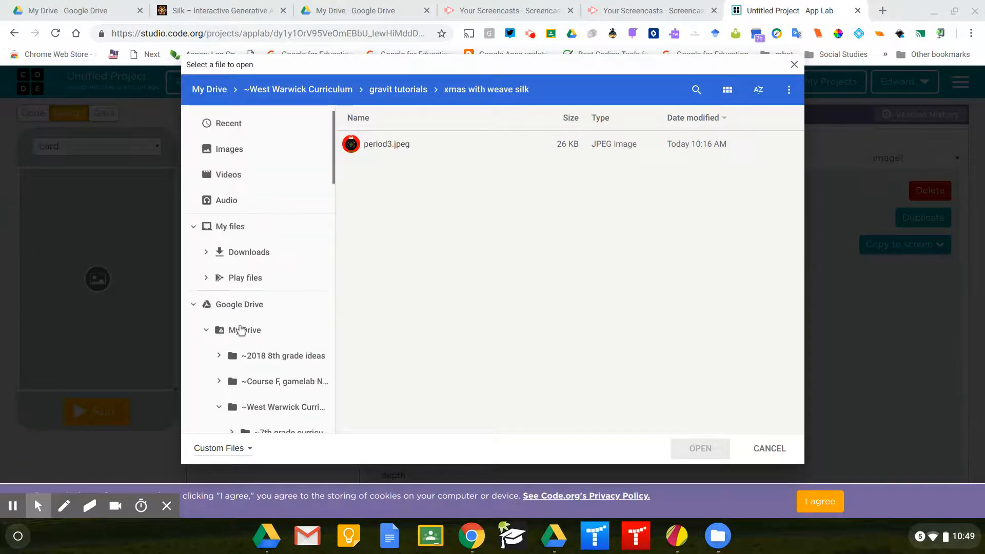
click(248, 313)
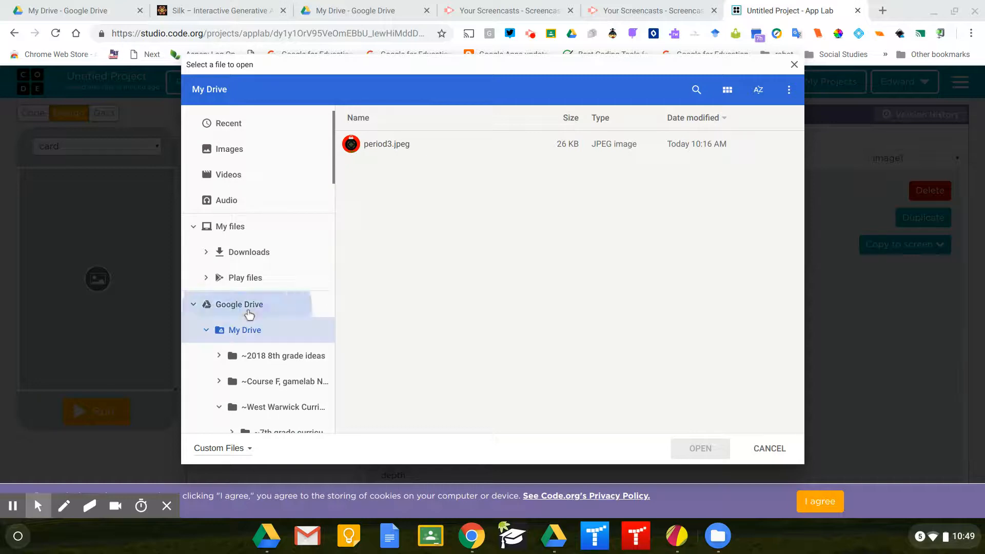
scroll(395, 293, down, 5)
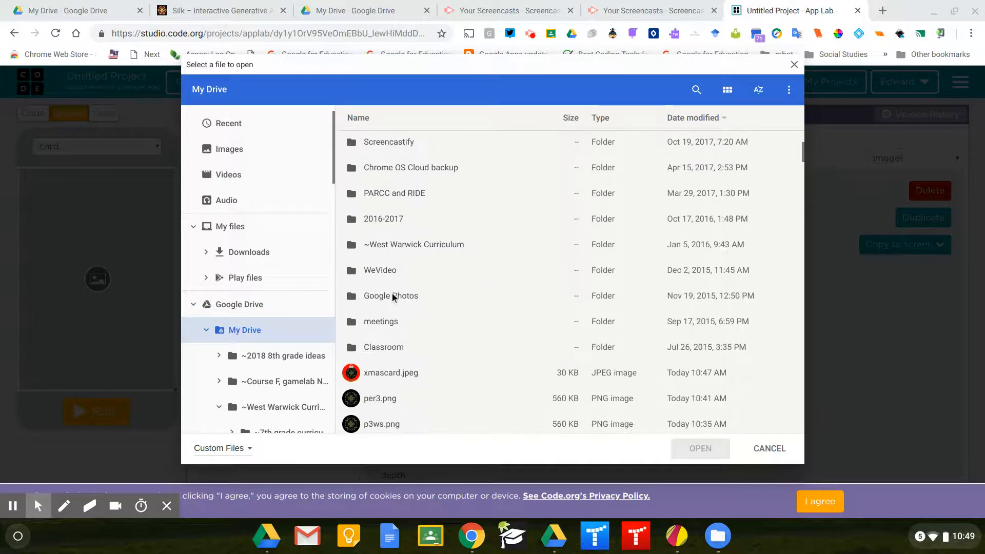
double_click(384, 361)
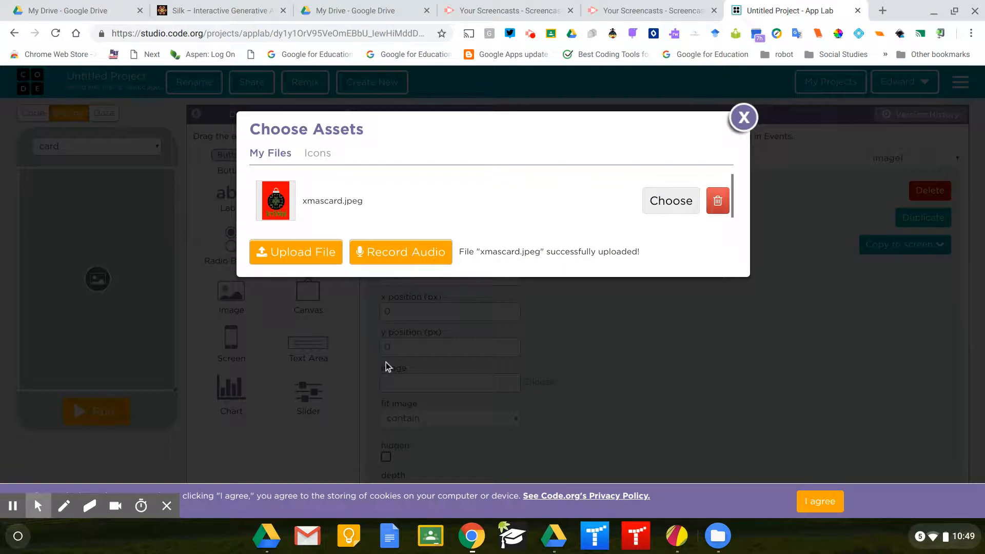
click(670, 200)
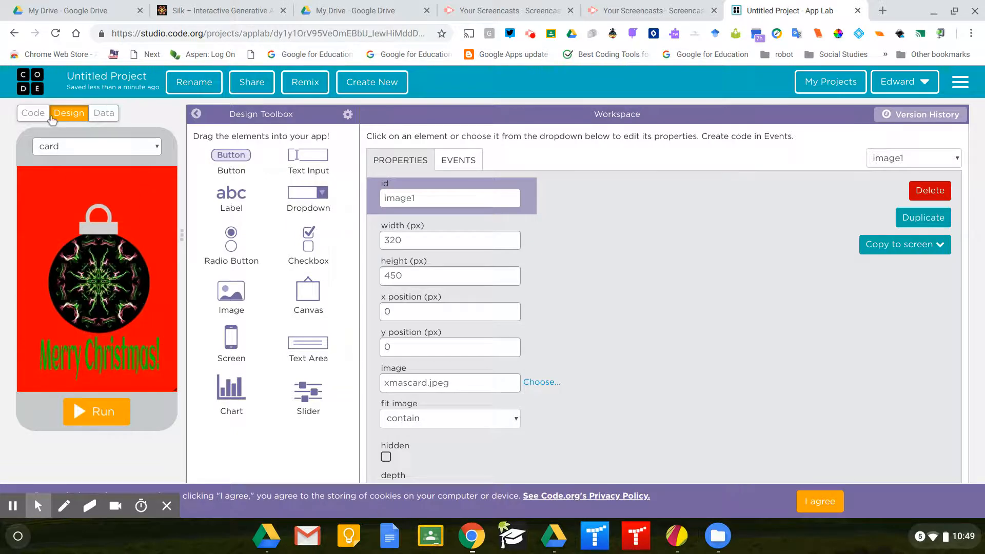
Step: Add an onEvent block to the app's code that responds to a click on "button1"
click(34, 113)
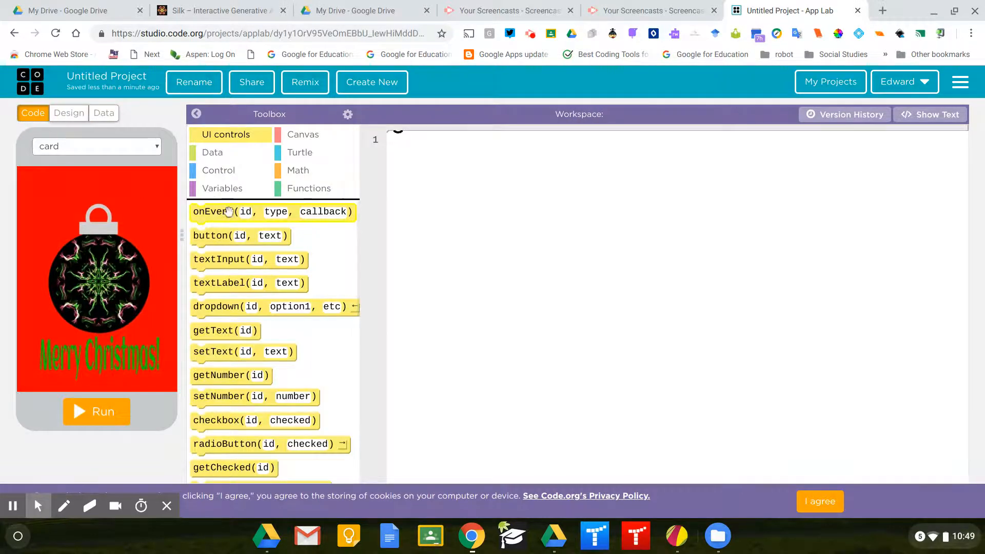
drag(221, 212, 408, 154)
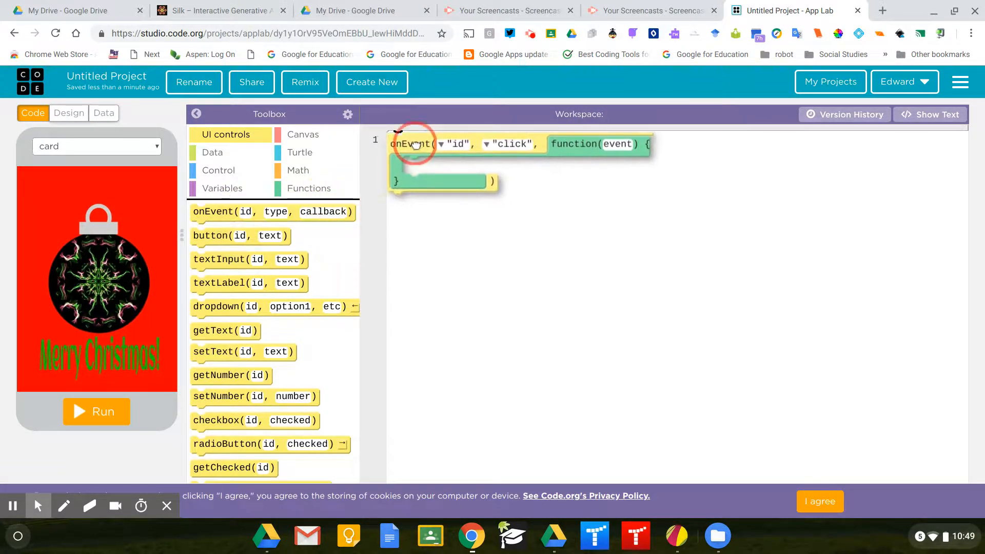
click(447, 148)
click(448, 152)
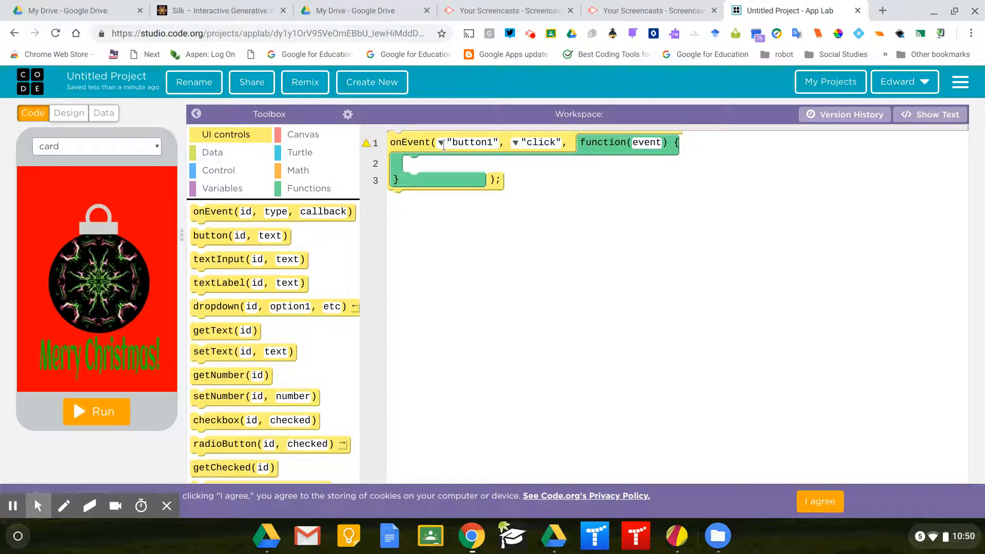
click(444, 144)
click(454, 152)
Step: Place a setScreen block inside the onEvent function and set its target screen to "card"
scroll(205, 400, down, 5)
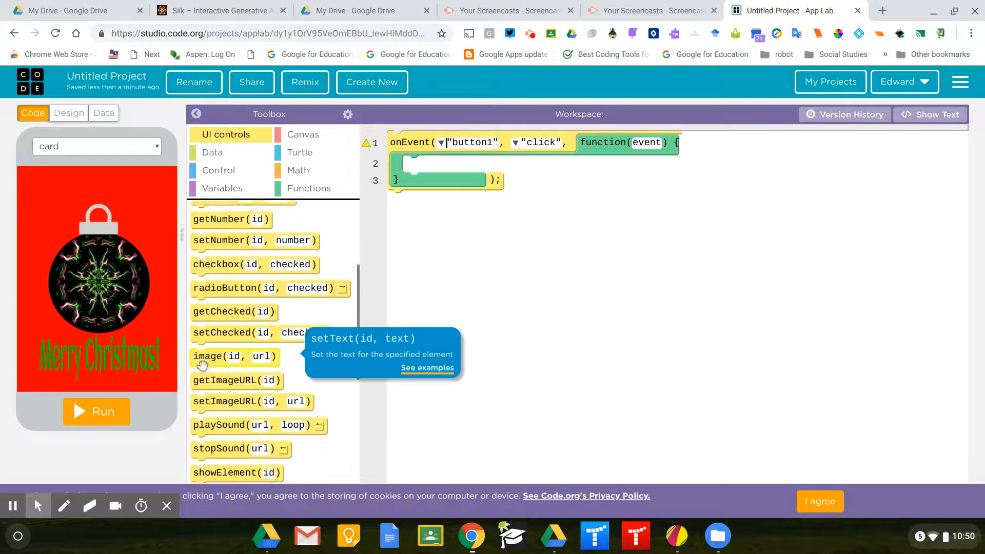
scroll(202, 415, down, 3)
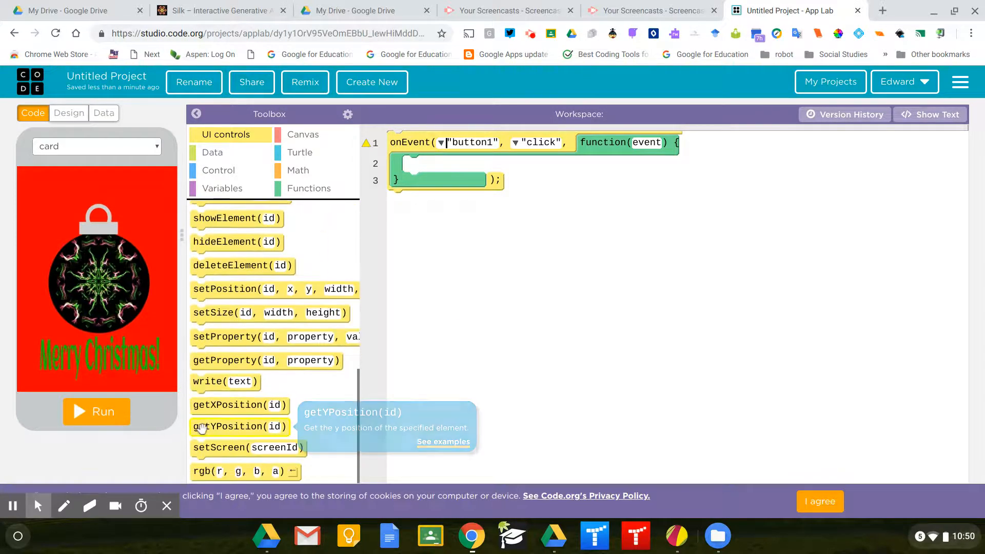
drag(207, 448, 422, 165)
click(491, 164)
click(469, 164)
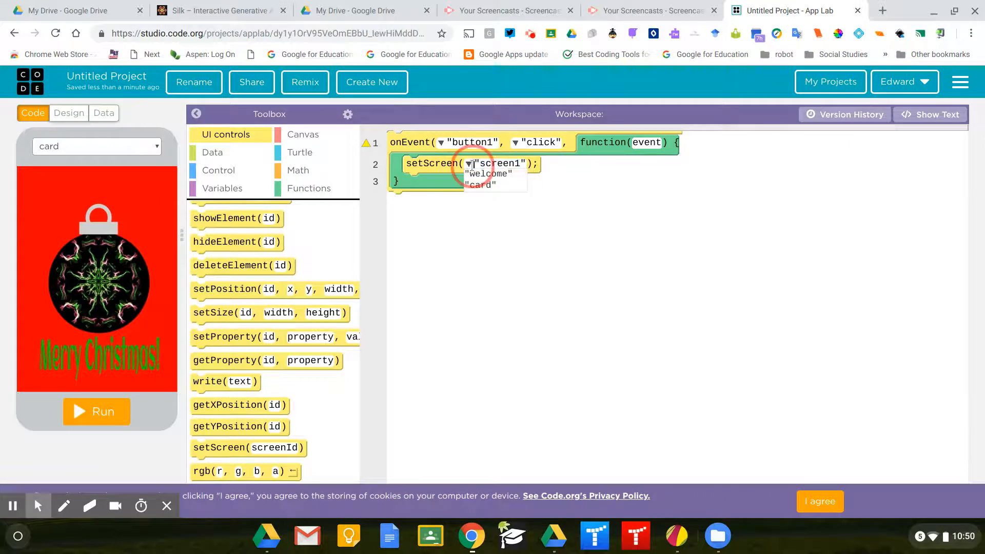
click(485, 188)
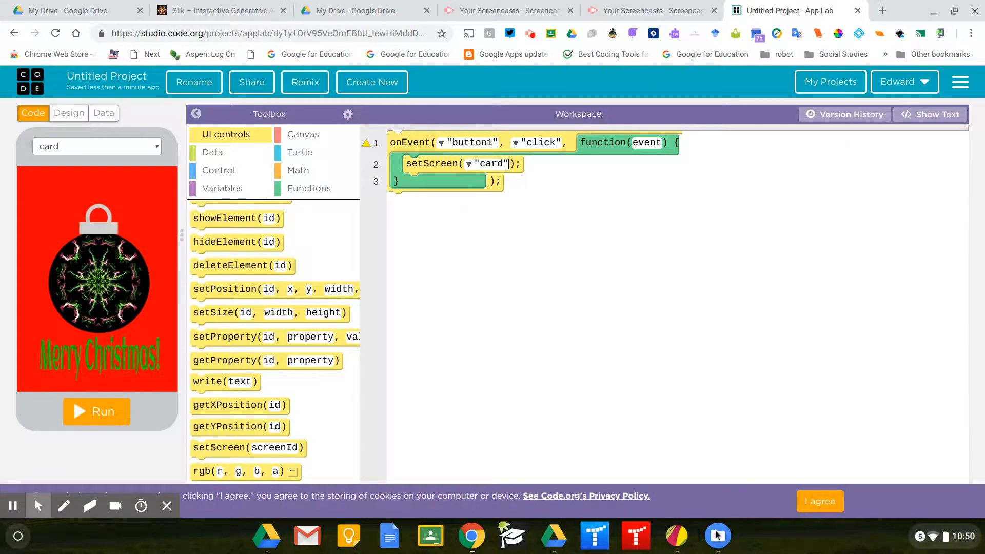
Step: Run the app and test the "Click Here" button on the welcome screen
click(89, 414)
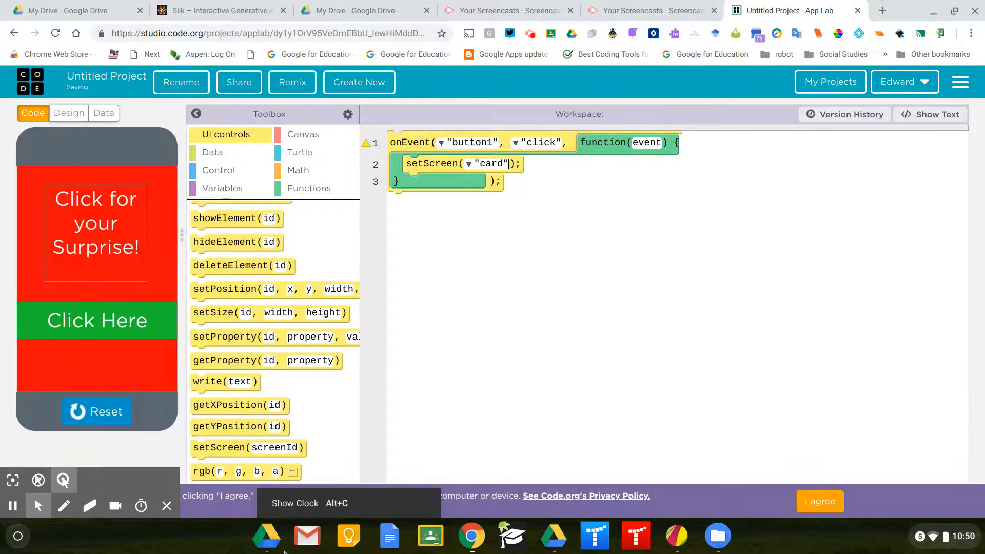
click(128, 321)
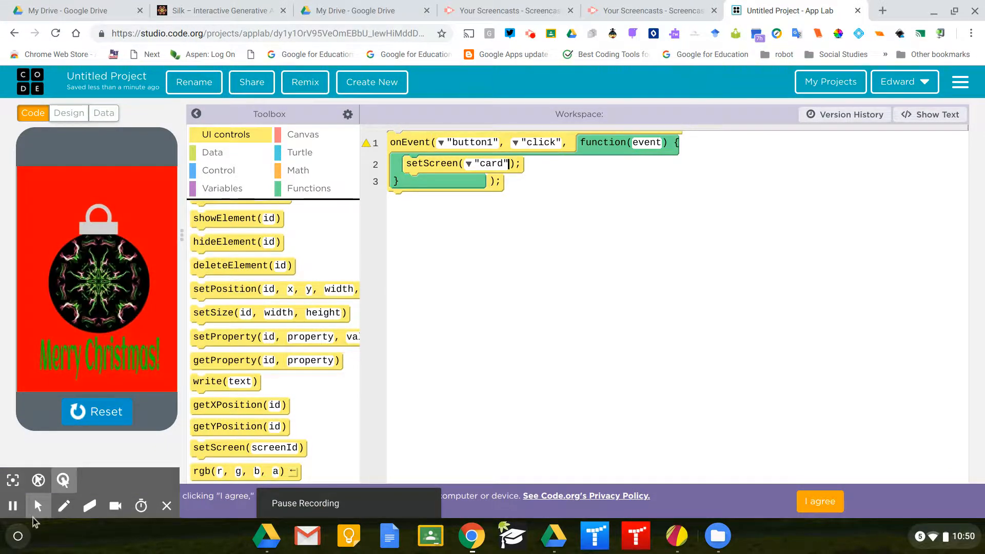
Step: Review the project's sharing link and send-to-phone option, closing the sharing dialog without sending anything
click(252, 85)
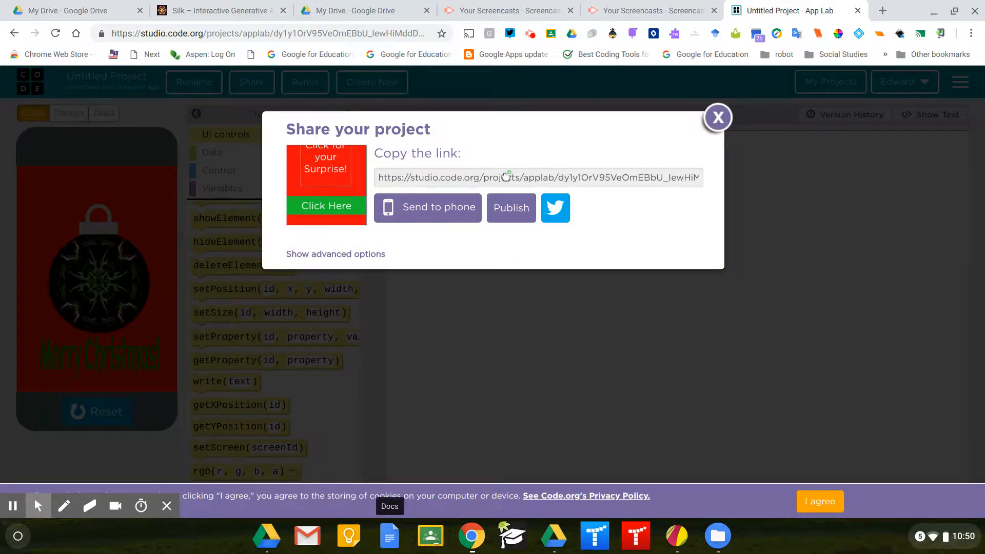
click(411, 211)
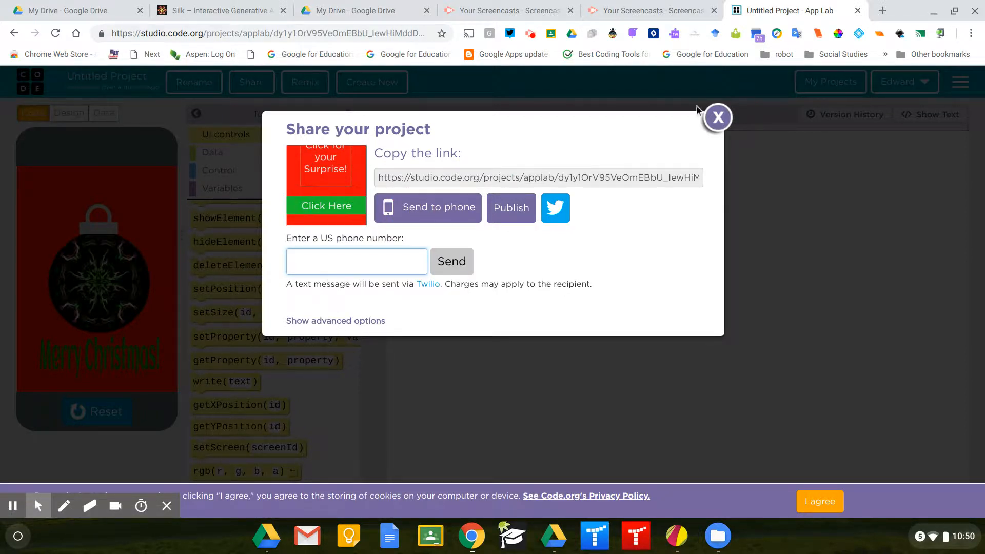
click(718, 118)
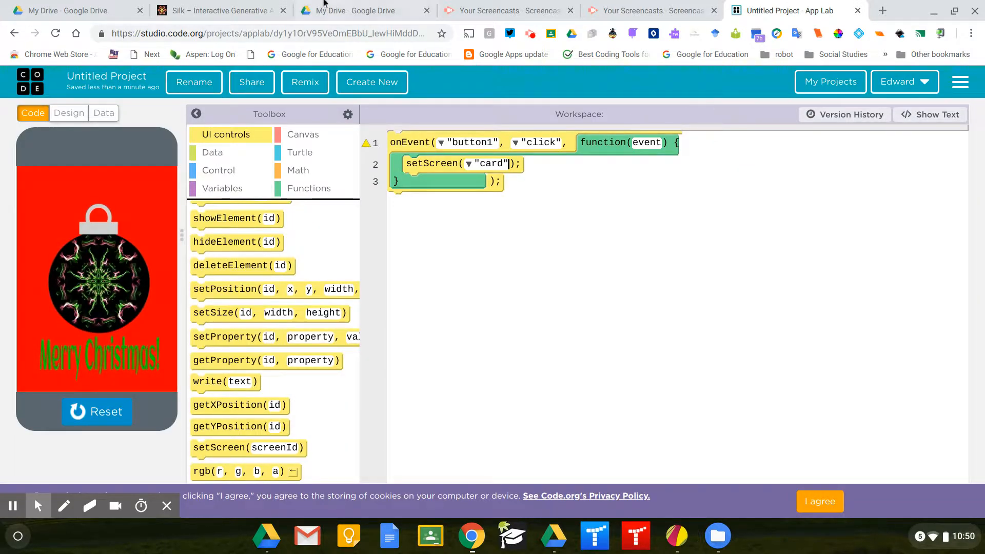
Step: Rename the project "xmas" and save the new name
click(190, 81)
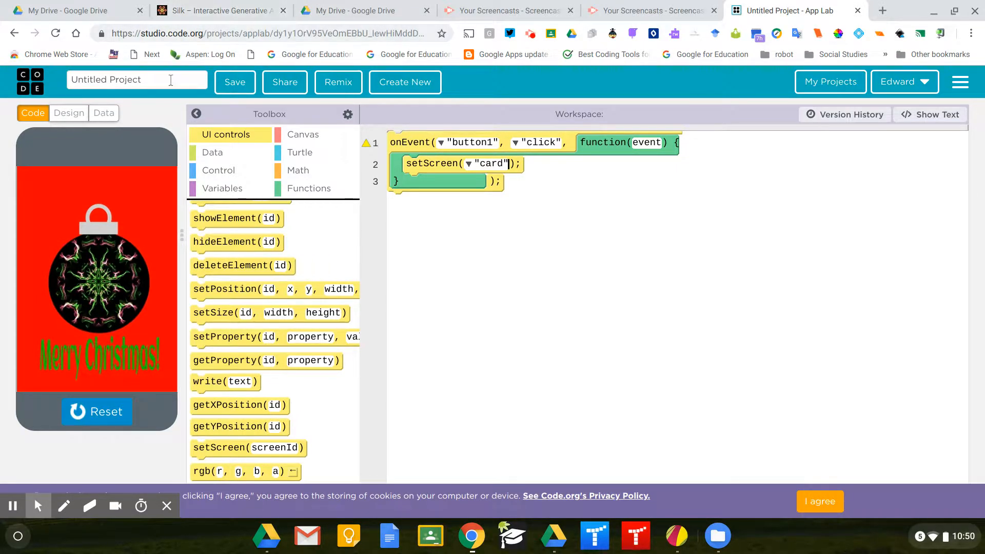
drag(171, 79, 9, 66)
text(xm)
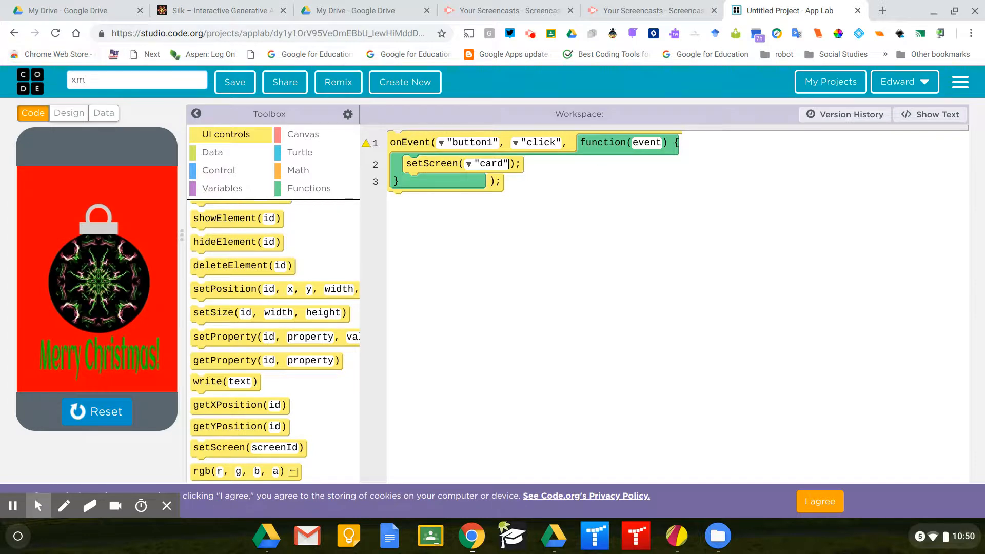
text(as)
click(234, 82)
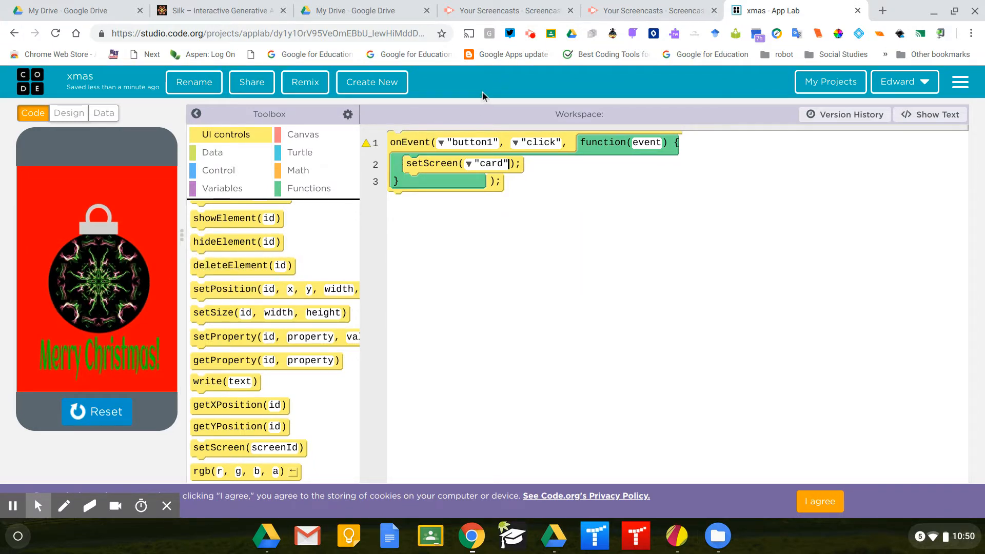
click(530, 35)
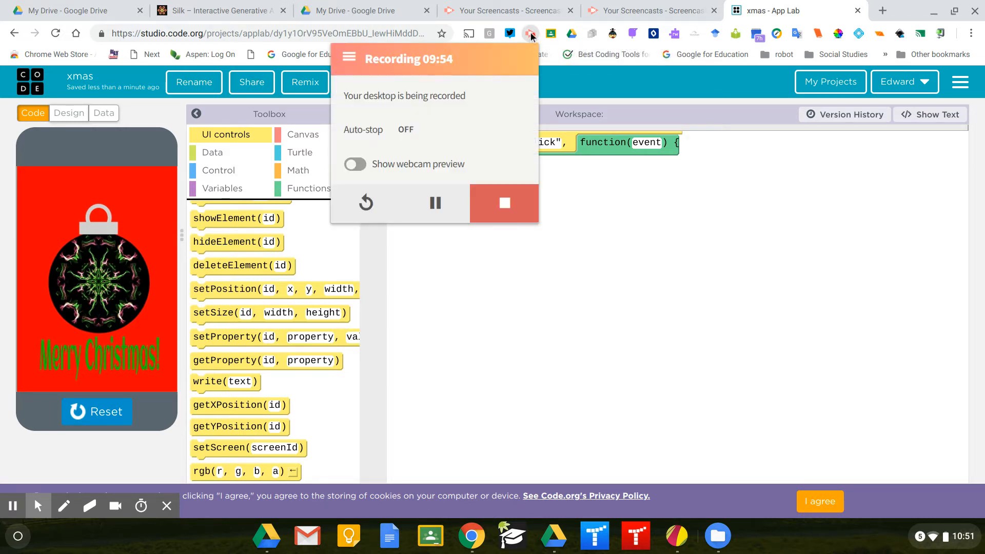